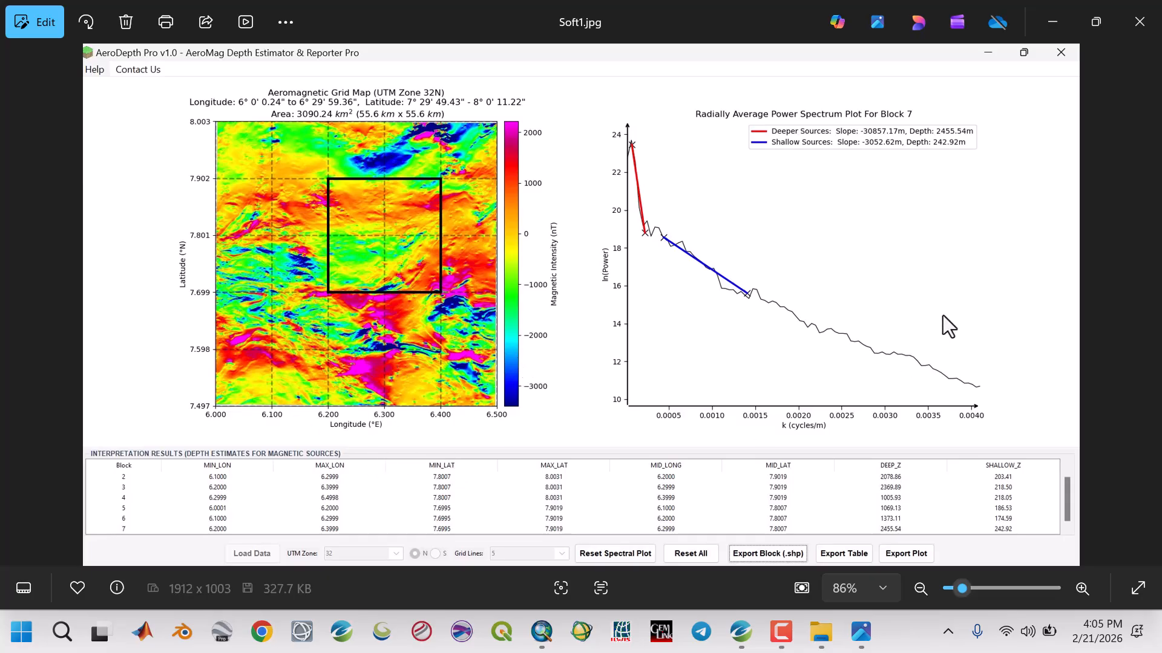
View the Deeper_Sources.png depth-to-basement map and the RES.jpg residual magnetic intensity map from the Images folder.
click(1139, 22)
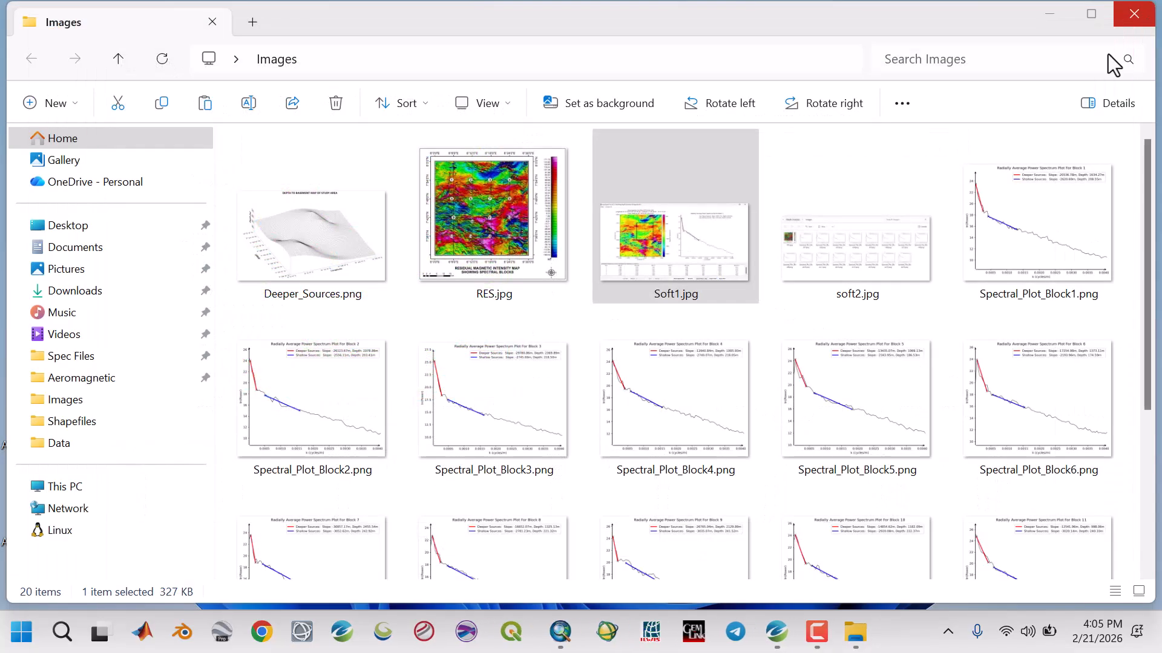
double_click(314, 239)
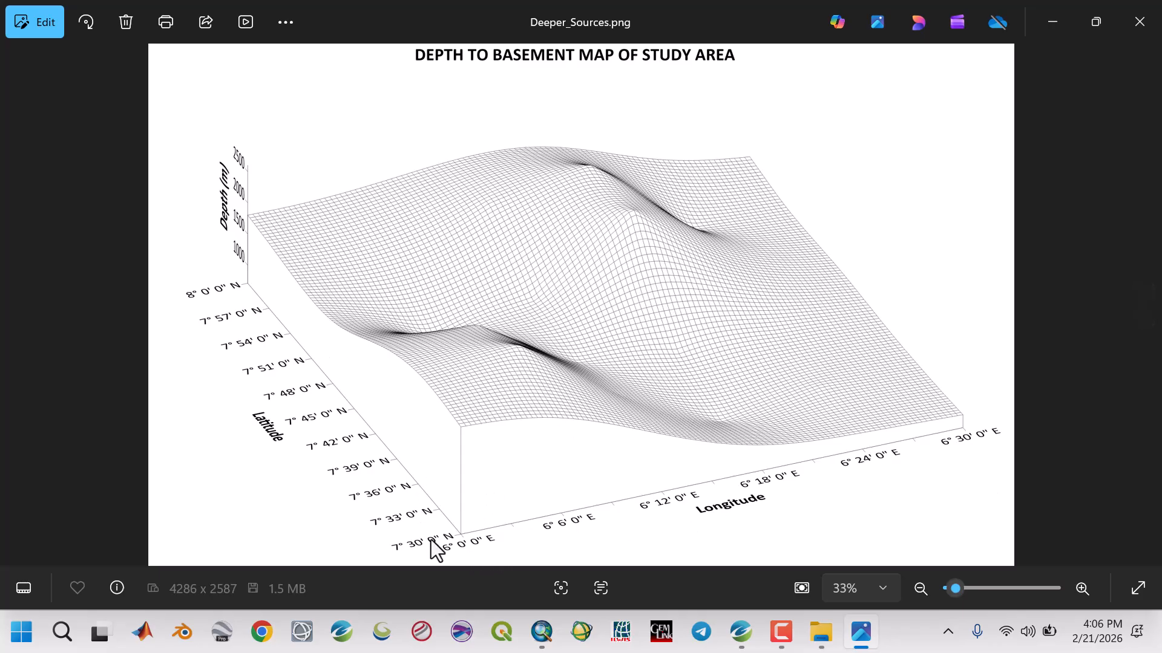
click(1140, 22)
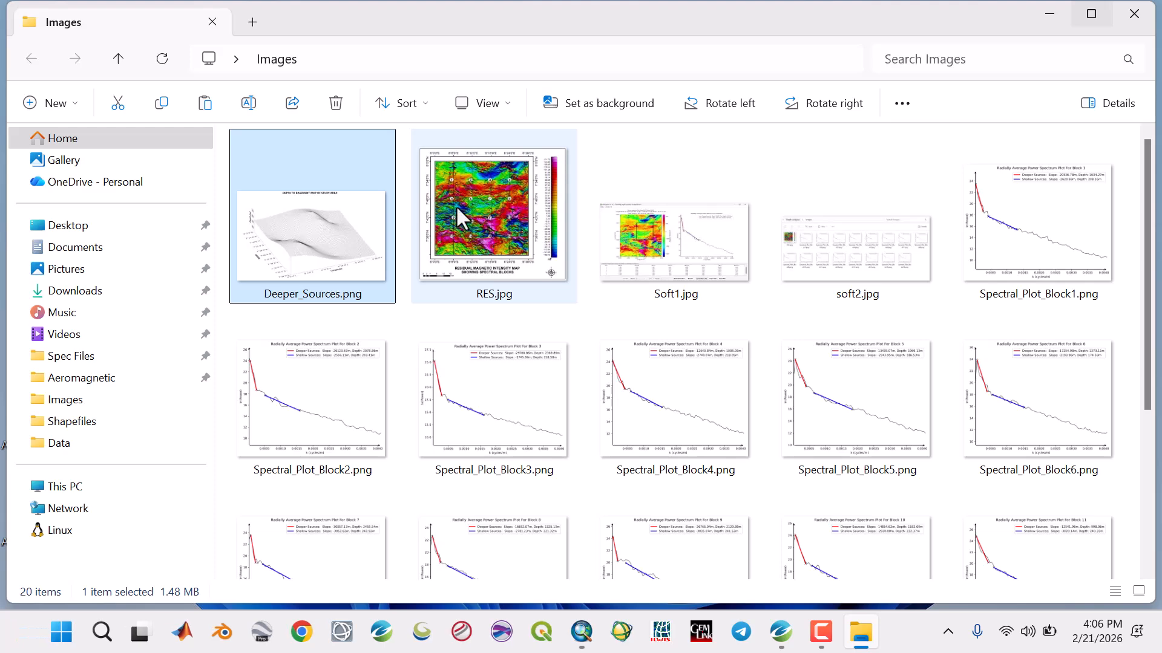
double_click(456, 205)
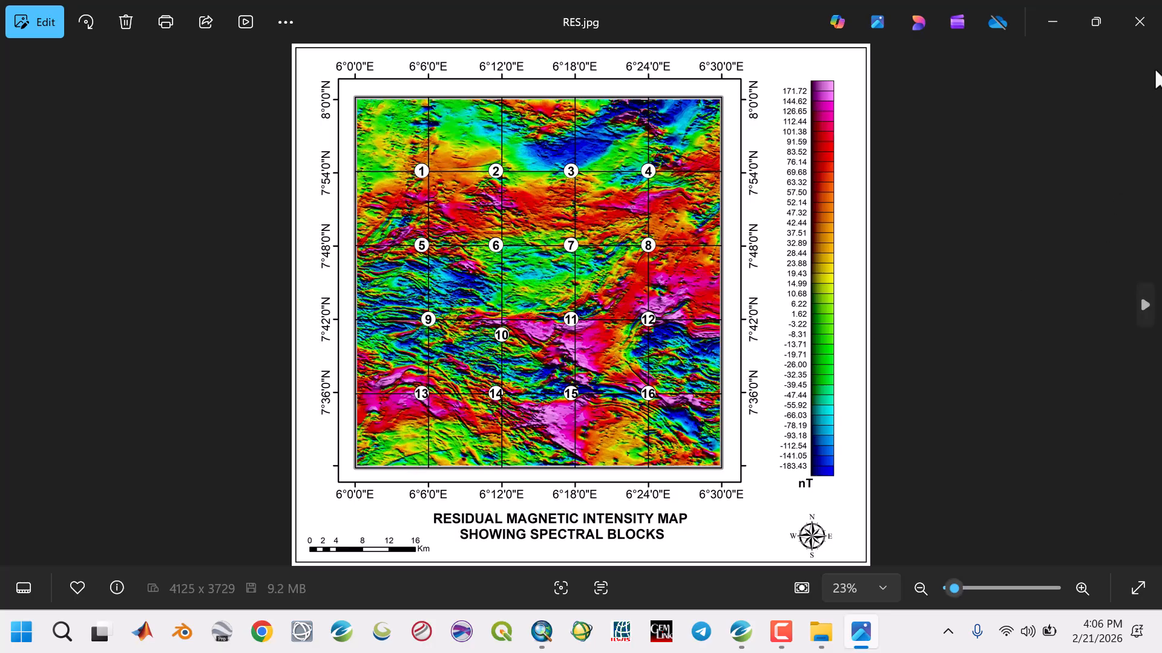
click(1153, 19)
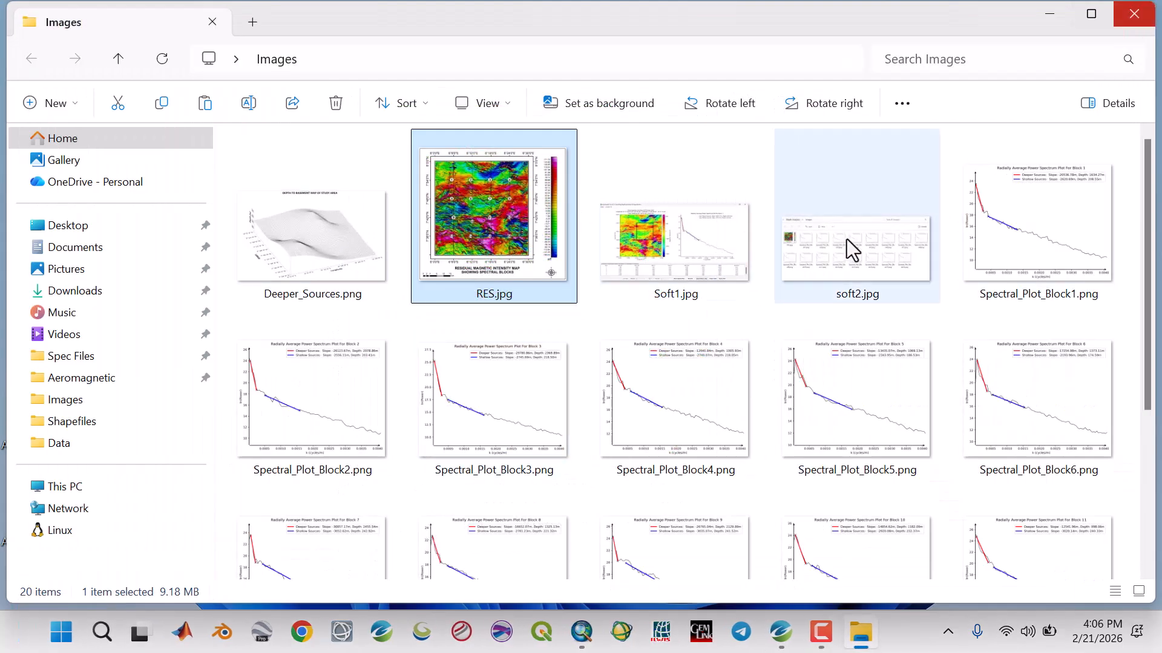
Go through the radially averaged power spectrum plots for blocks 1 to 16, and put the Images folder away.
double_click(1045, 238)
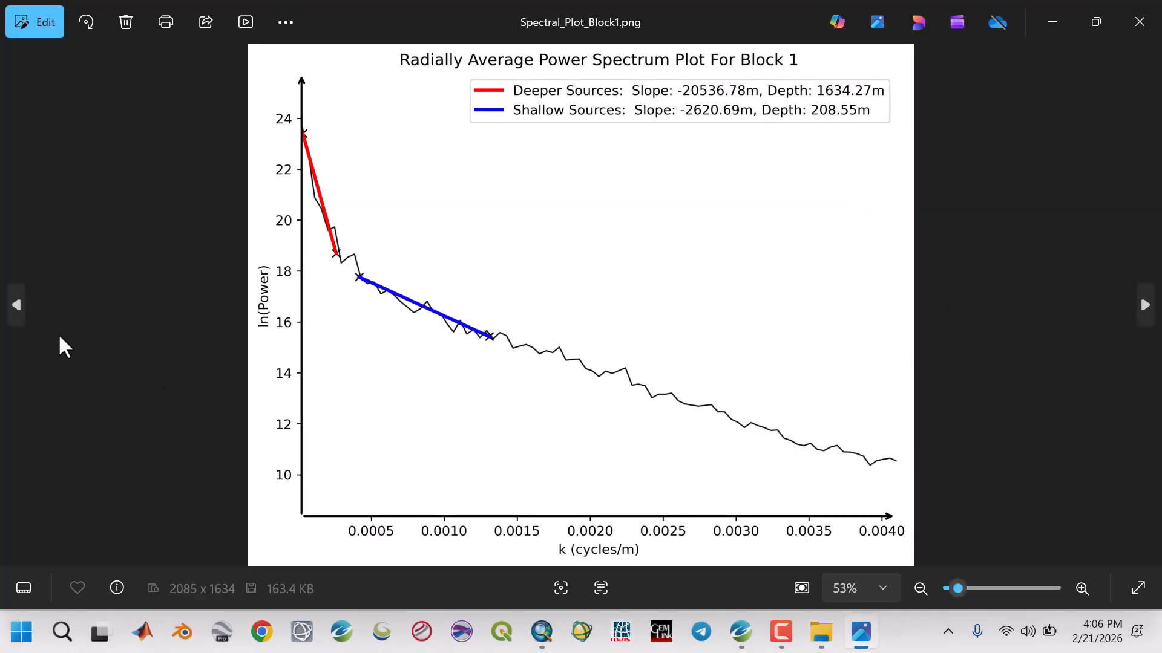
click(1144, 305)
click(1145, 305)
click(1145, 305)
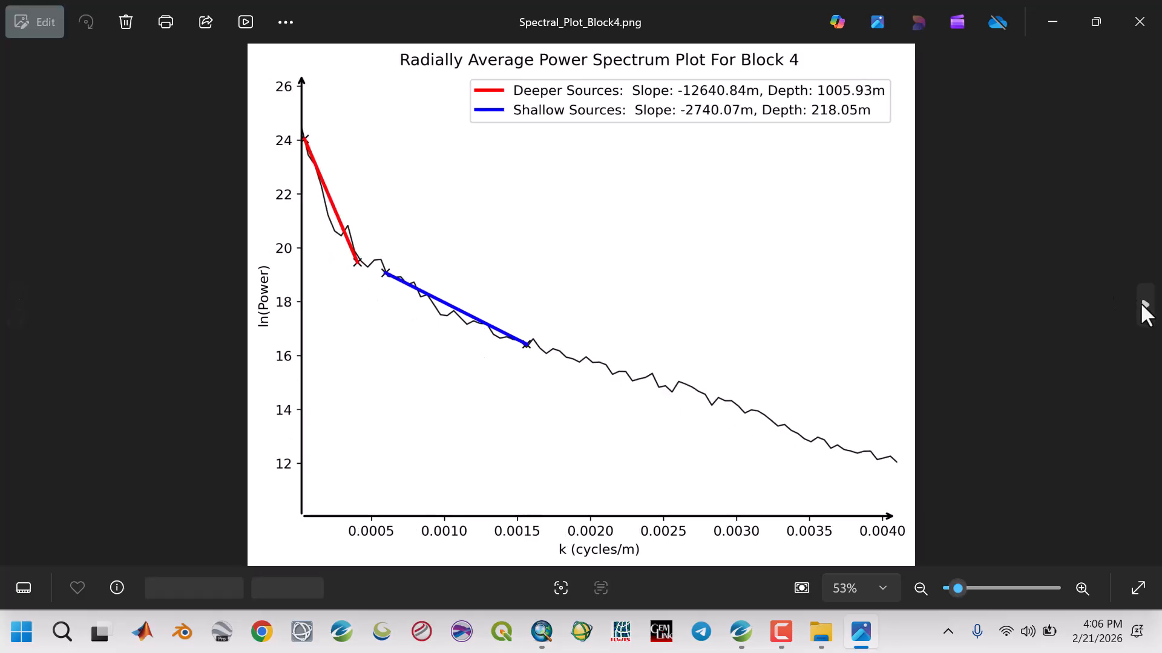
click(1145, 305)
click(1145, 305)
click(1145, 305)
click(1145, 305)
click(1144, 305)
click(1144, 305)
click(1144, 305)
click(1145, 305)
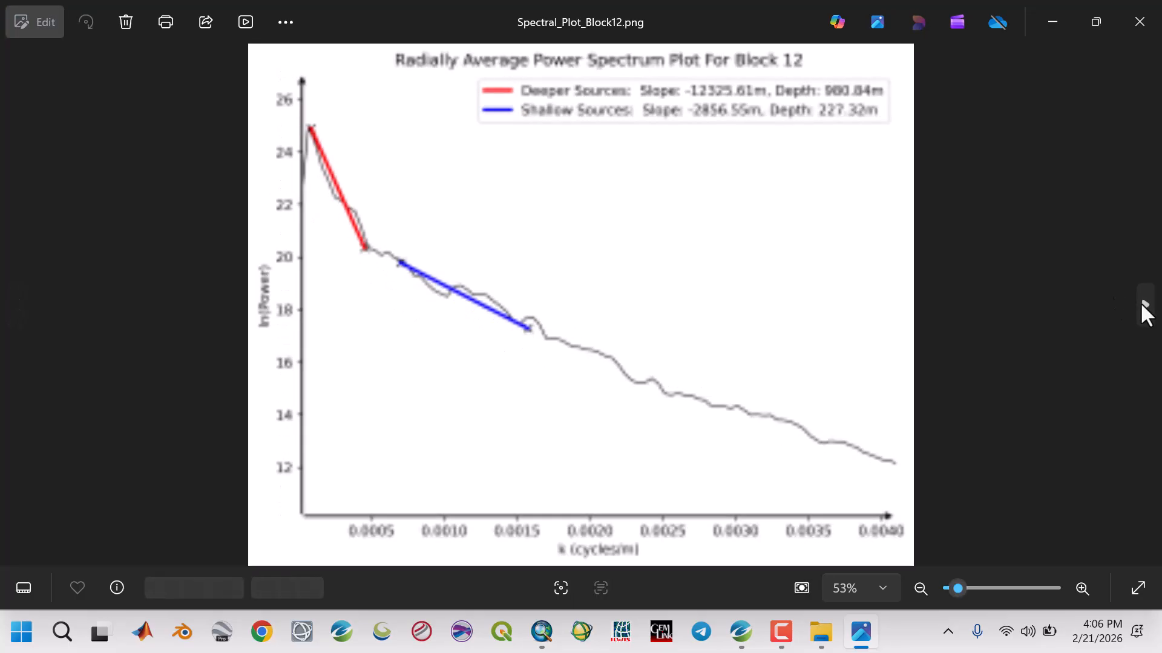
click(1145, 305)
click(1144, 305)
click(1145, 305)
click(1144, 304)
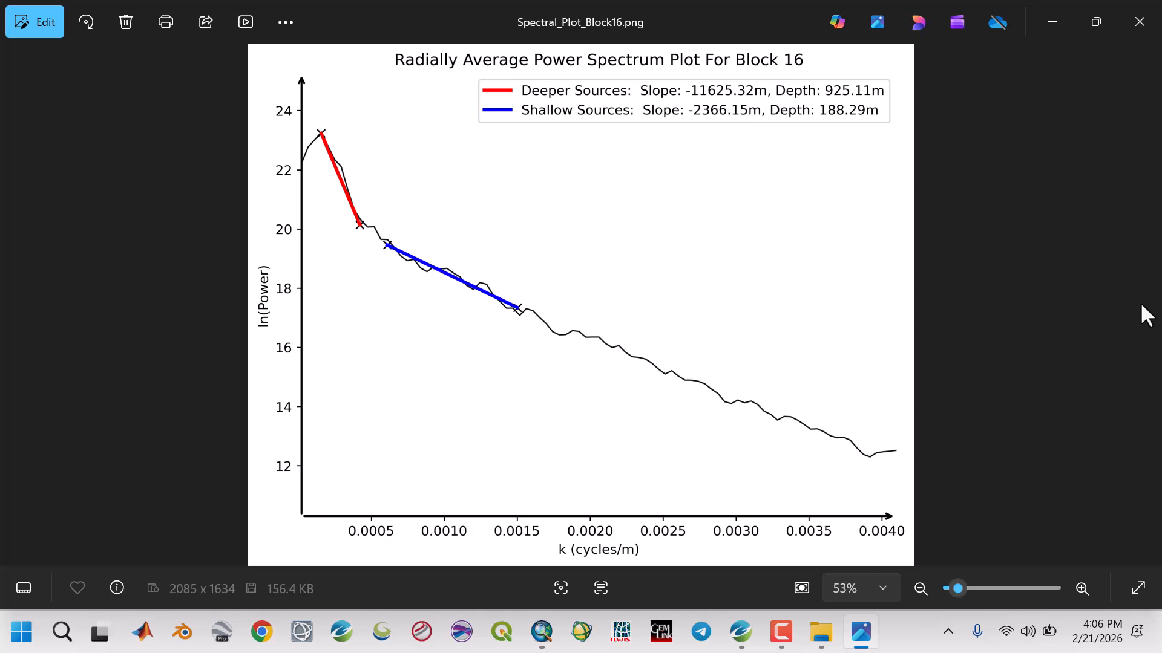
click(1139, 22)
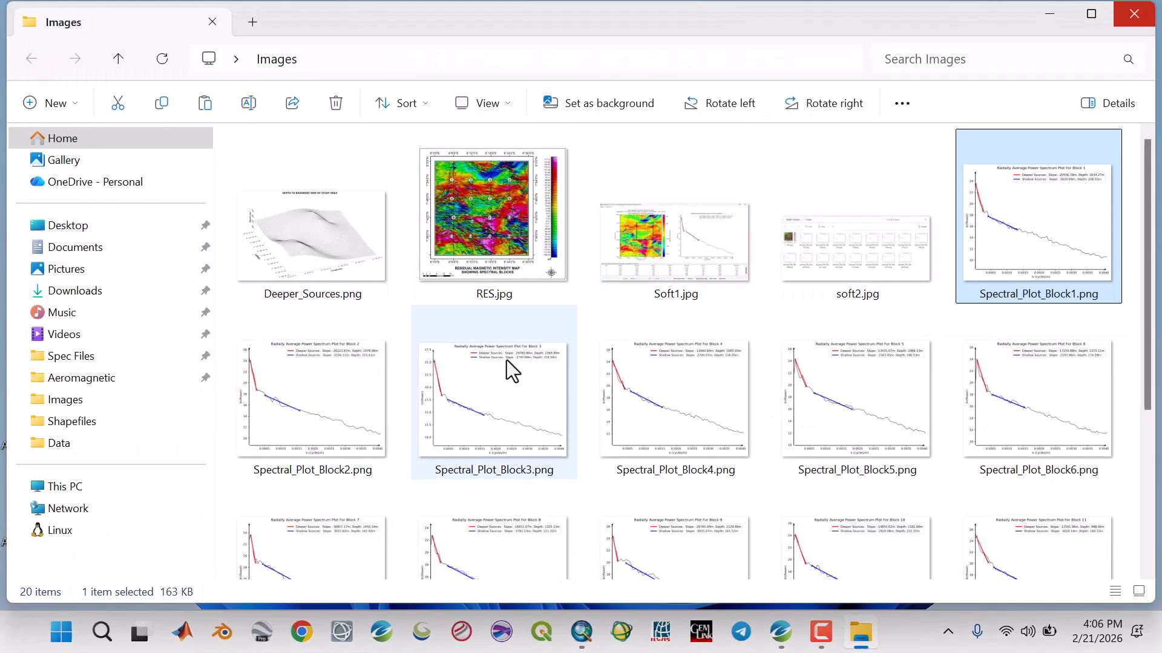
scroll(506, 360, down, 3)
scroll(505, 444, up, 3)
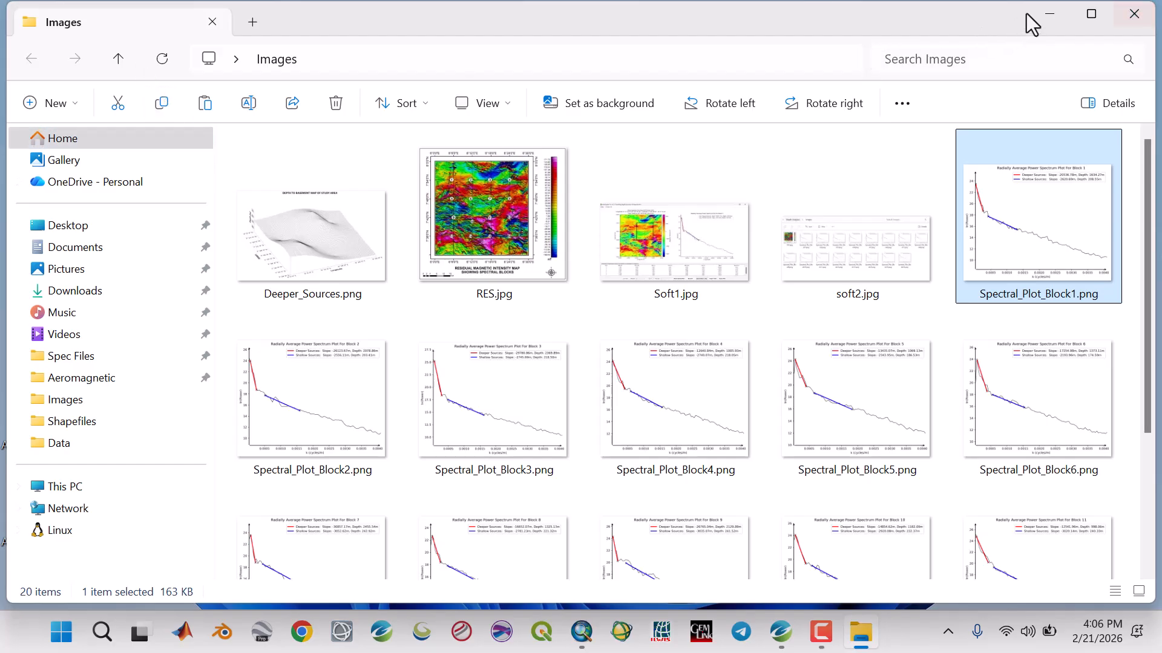
click(1049, 14)
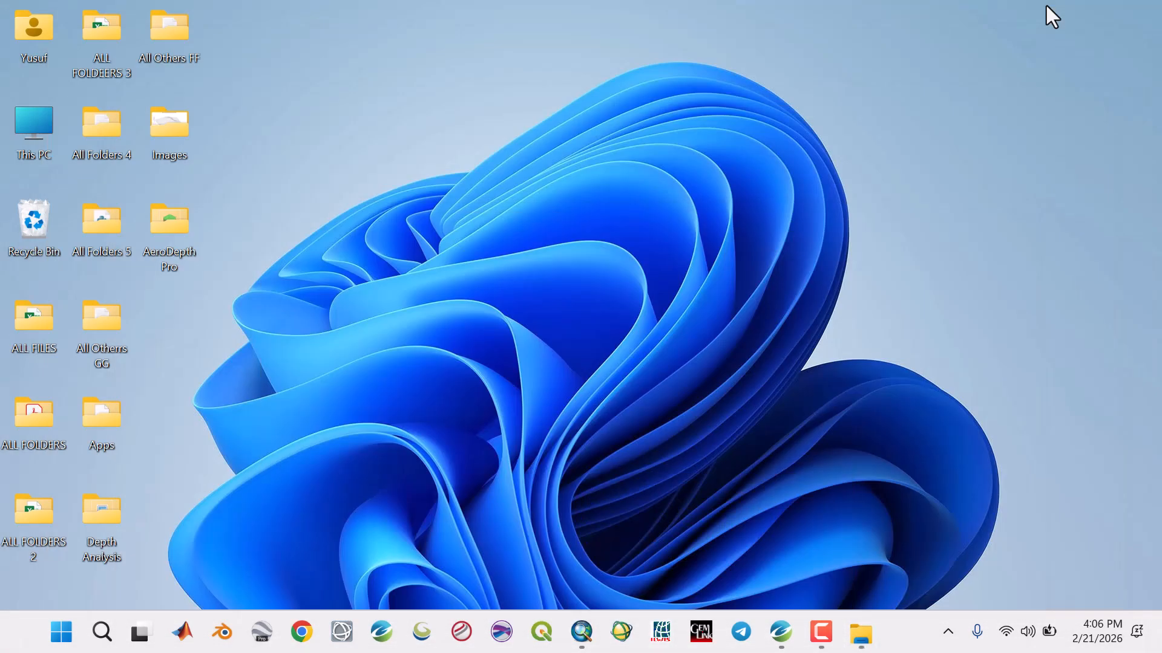
Switch to Oasis montaj and view the RES_SPC.map spectrum, the RES_XY.grd grid and the available MAGMAP processing options.
click(782, 644)
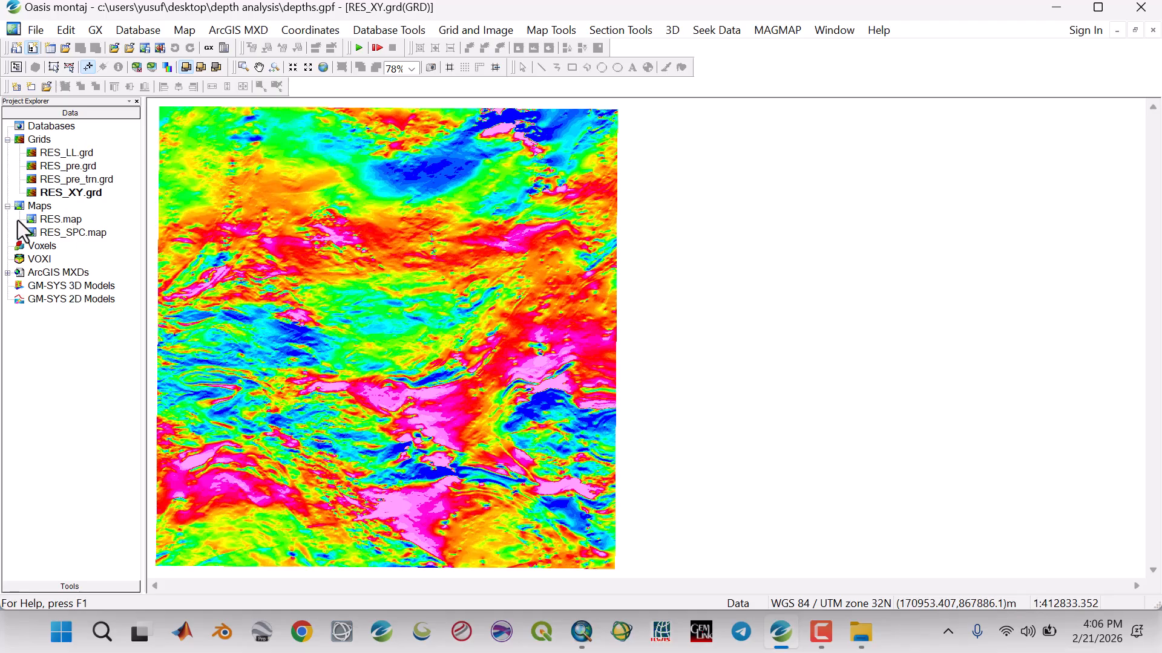
double_click(64, 232)
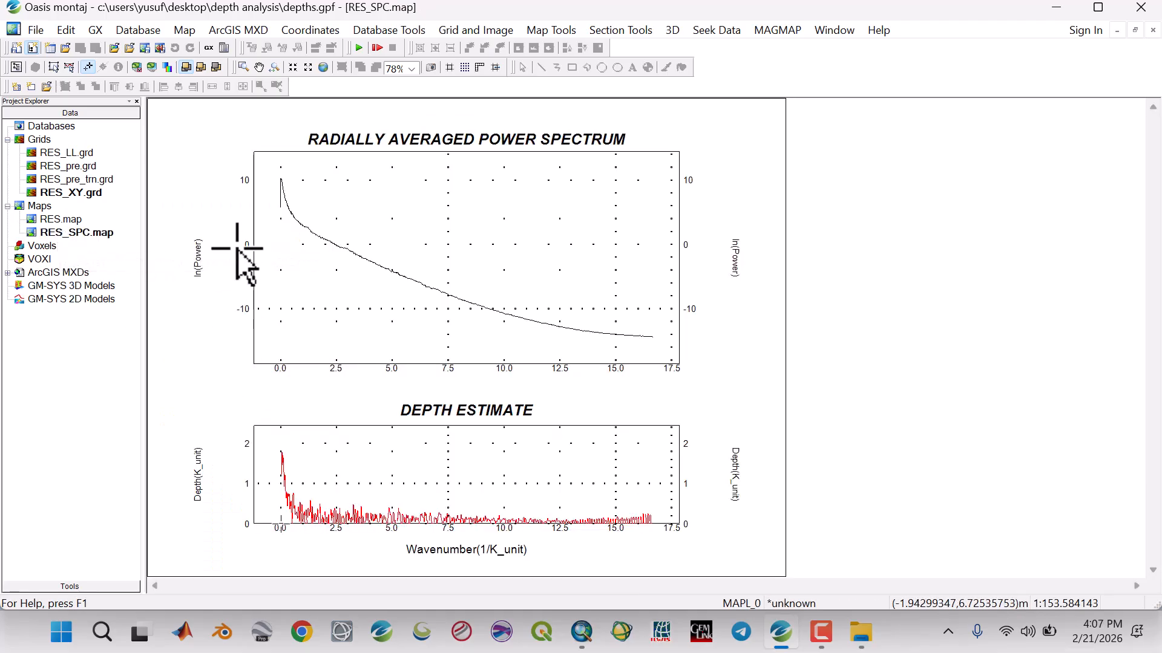
double_click(71, 192)
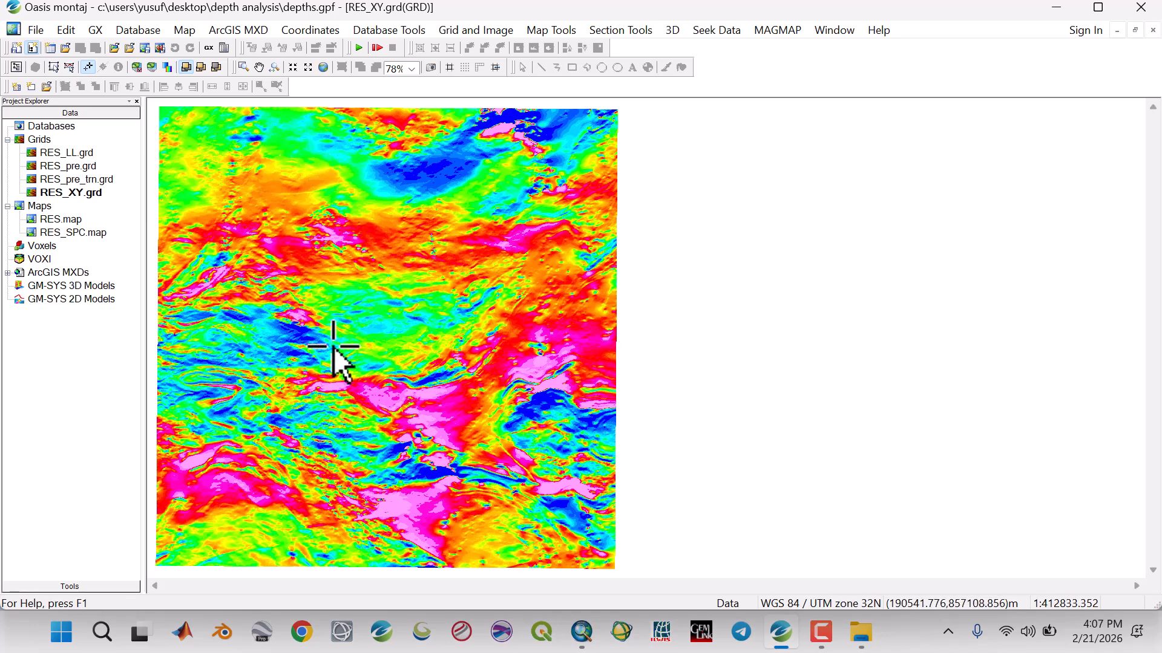
click(776, 31)
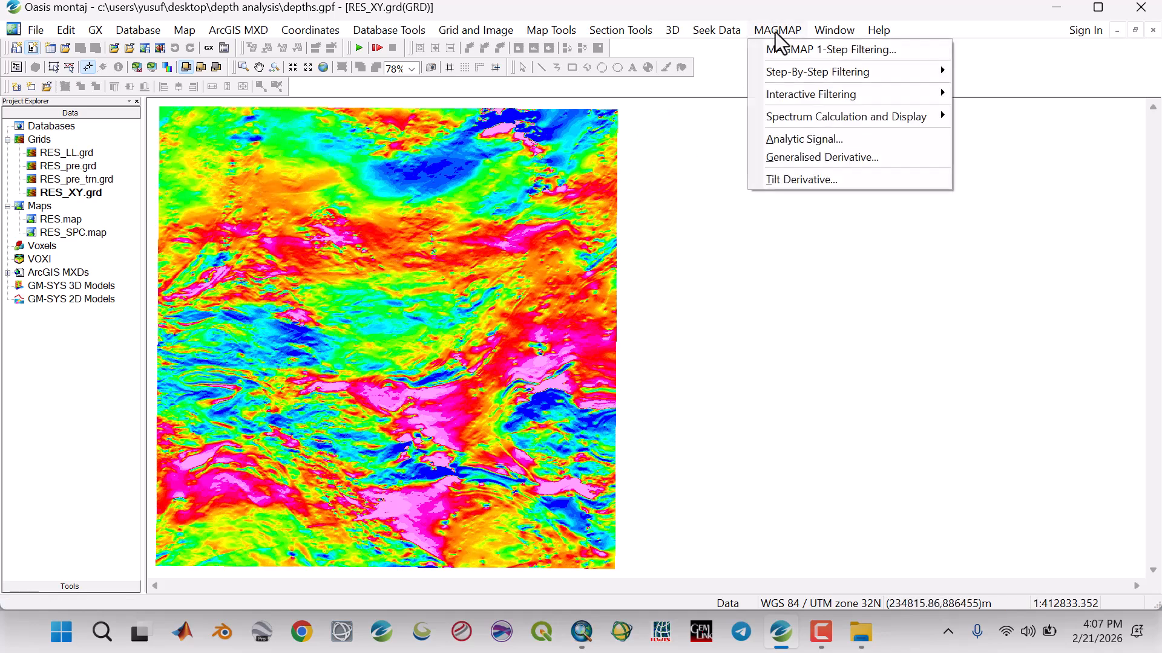
mouse_move(907, 95)
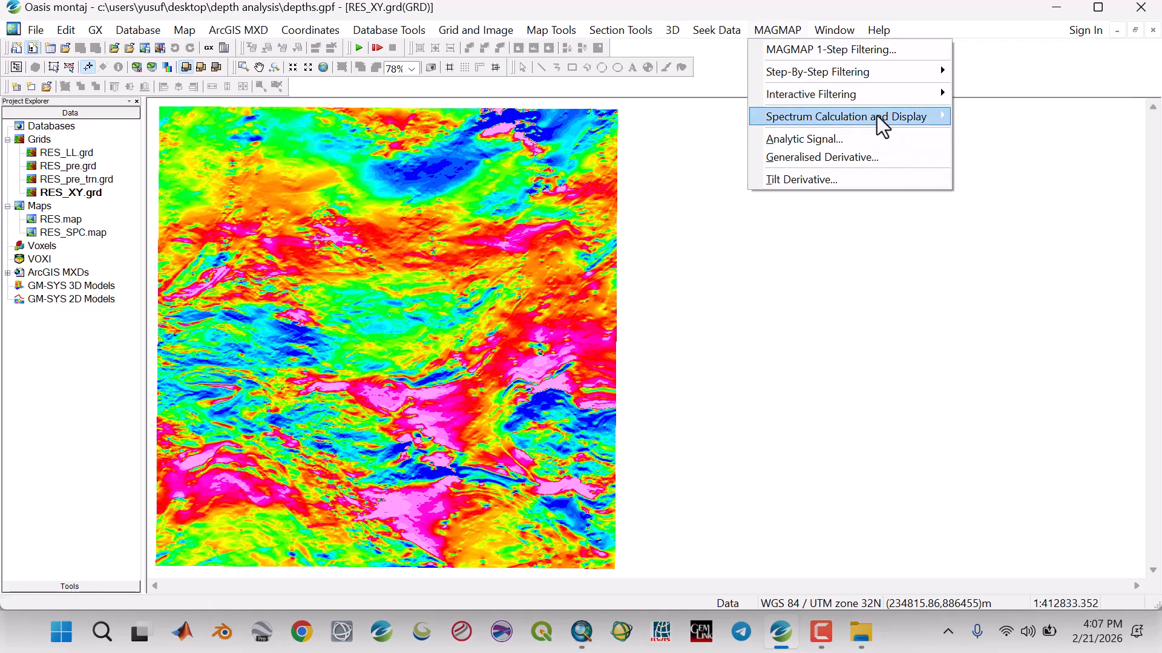
Compare the RES_SPC.map power spectrum with the RES_XY.grd residual grid, and minimize Oasis montaj.
double_click(68, 234)
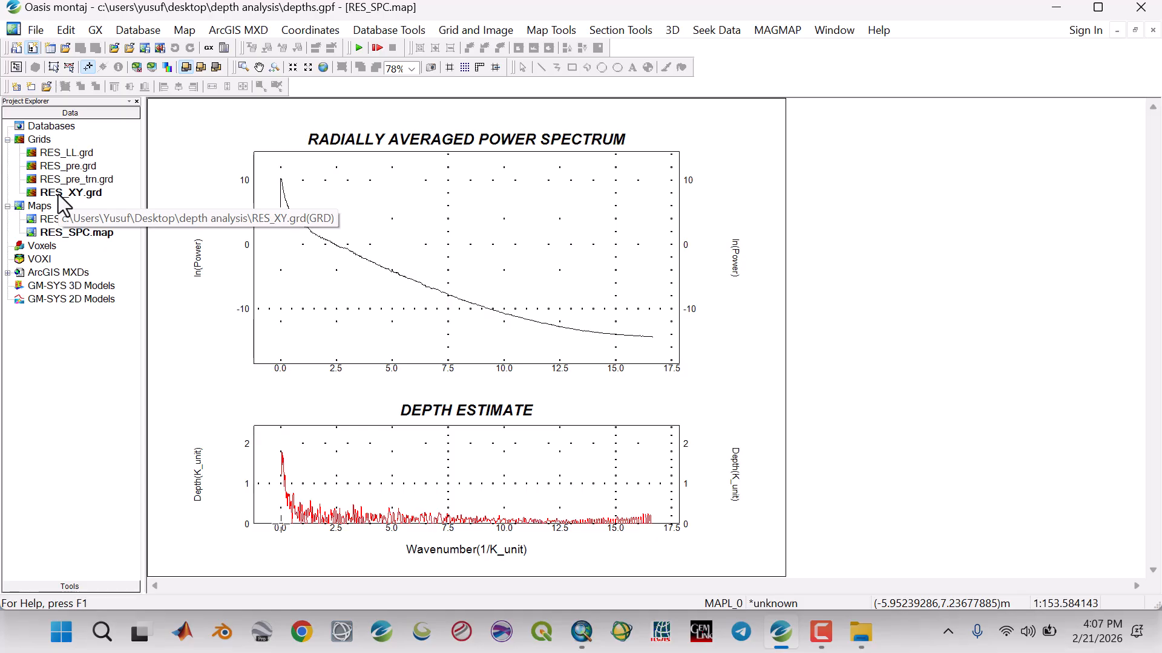
click(92, 193)
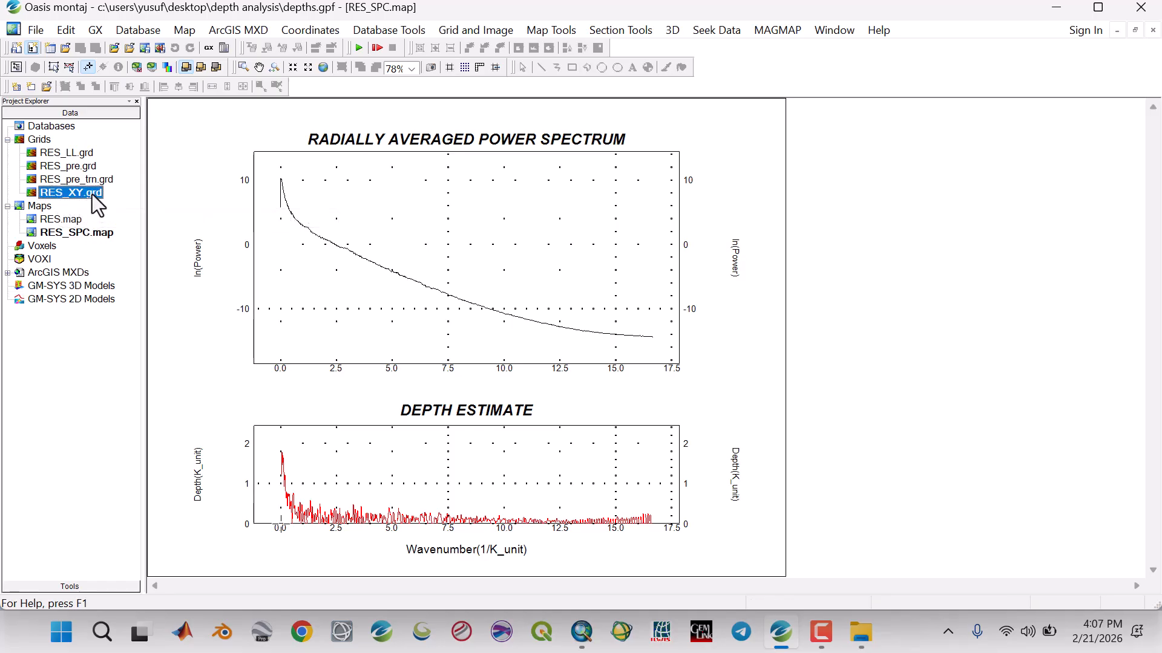
double_click(96, 193)
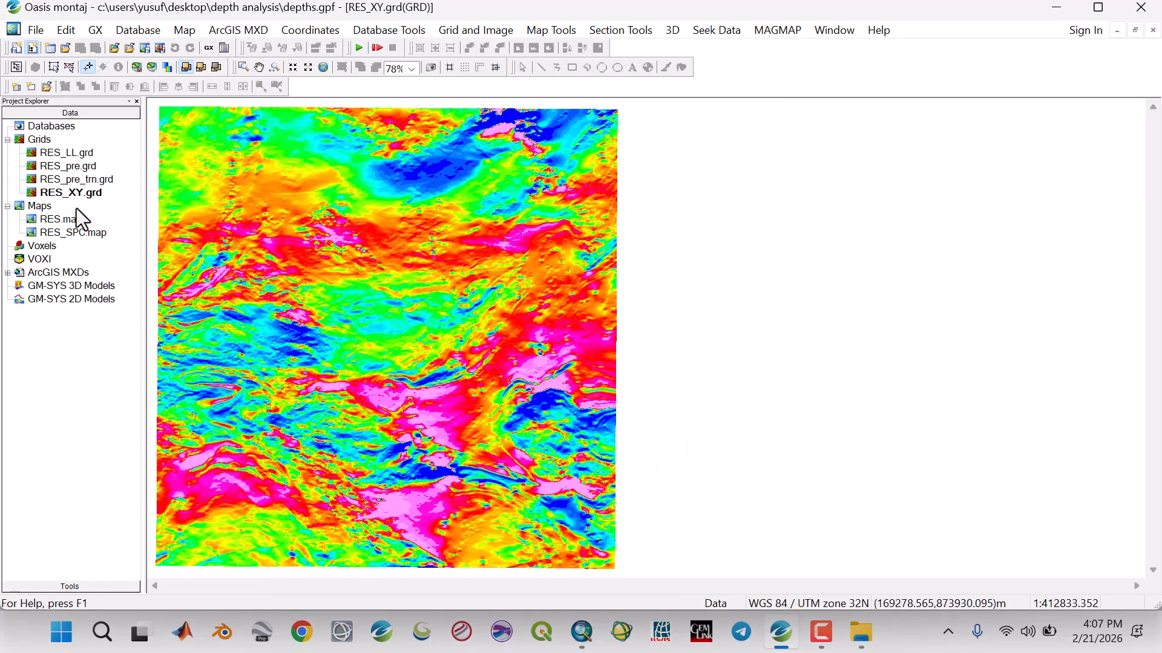
click(61, 233)
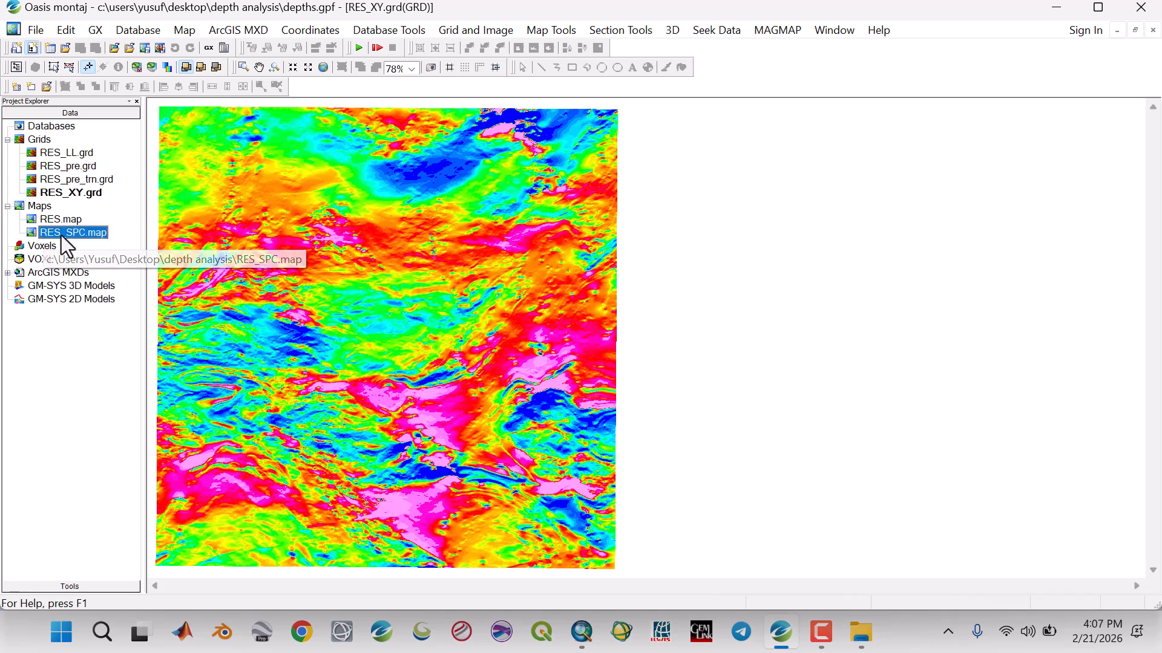
double_click(62, 237)
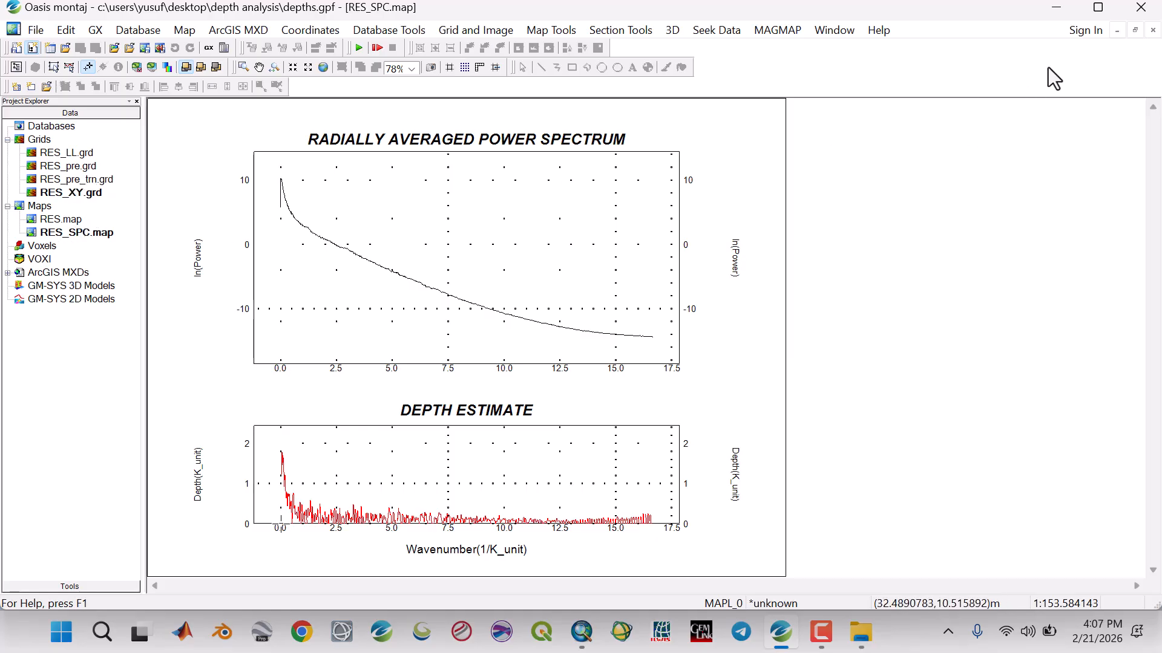
click(1056, 8)
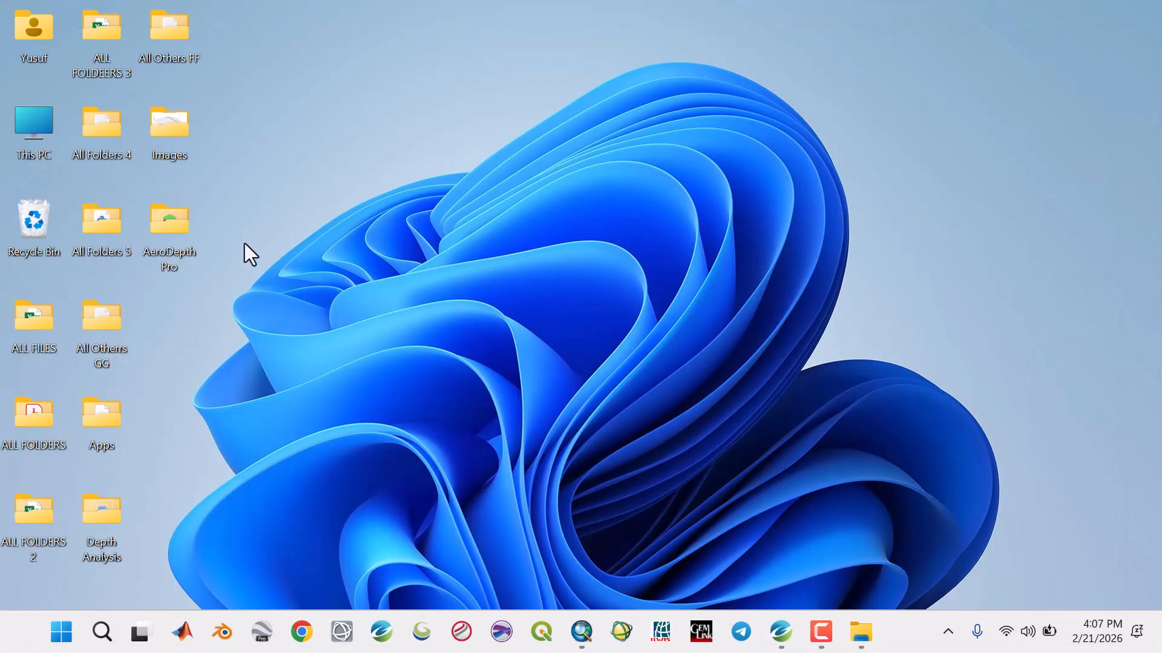
Open the Sample Data folder inside the AeroDepth Pro desktop folder to view its grid files.
double_click(179, 229)
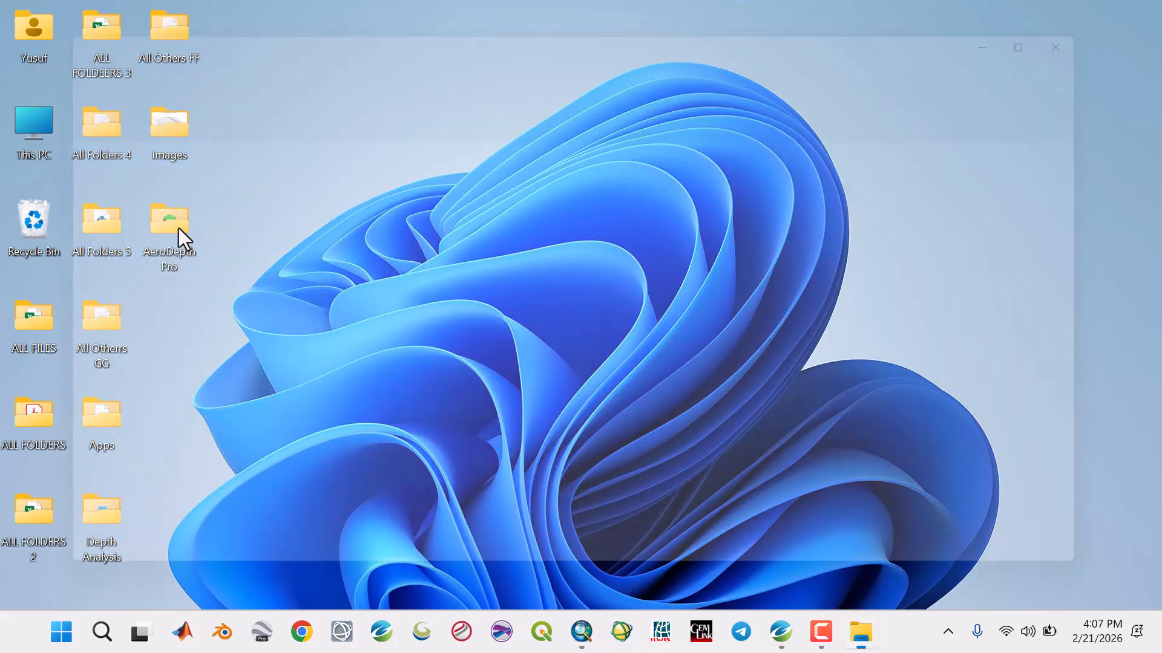
drag(494, 20, 501, 26)
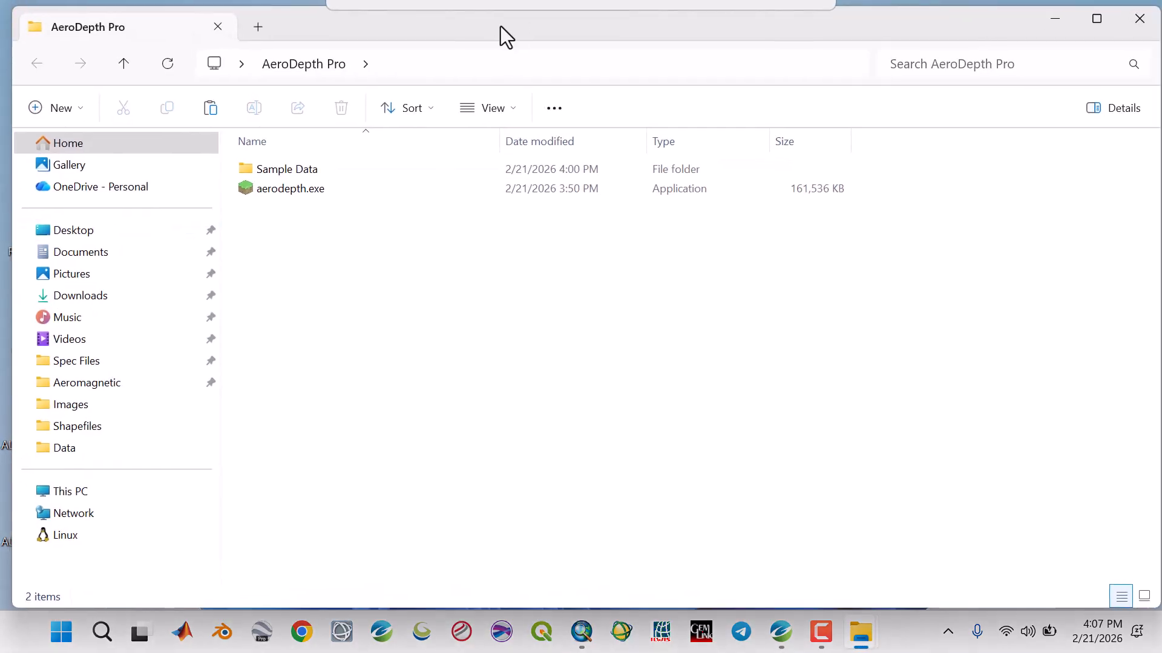
double_click(263, 173)
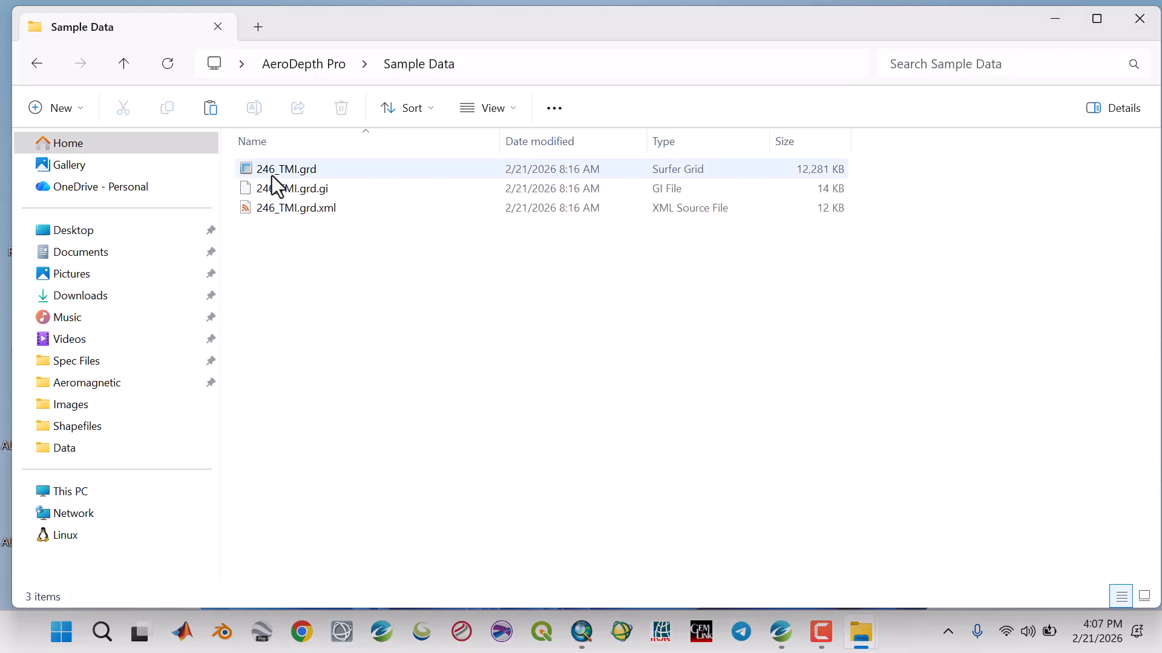
In Oasis montaj, review the grid files in the Depth Analysis folder without adding any, and display the RES_XY.grd grid.
click(778, 636)
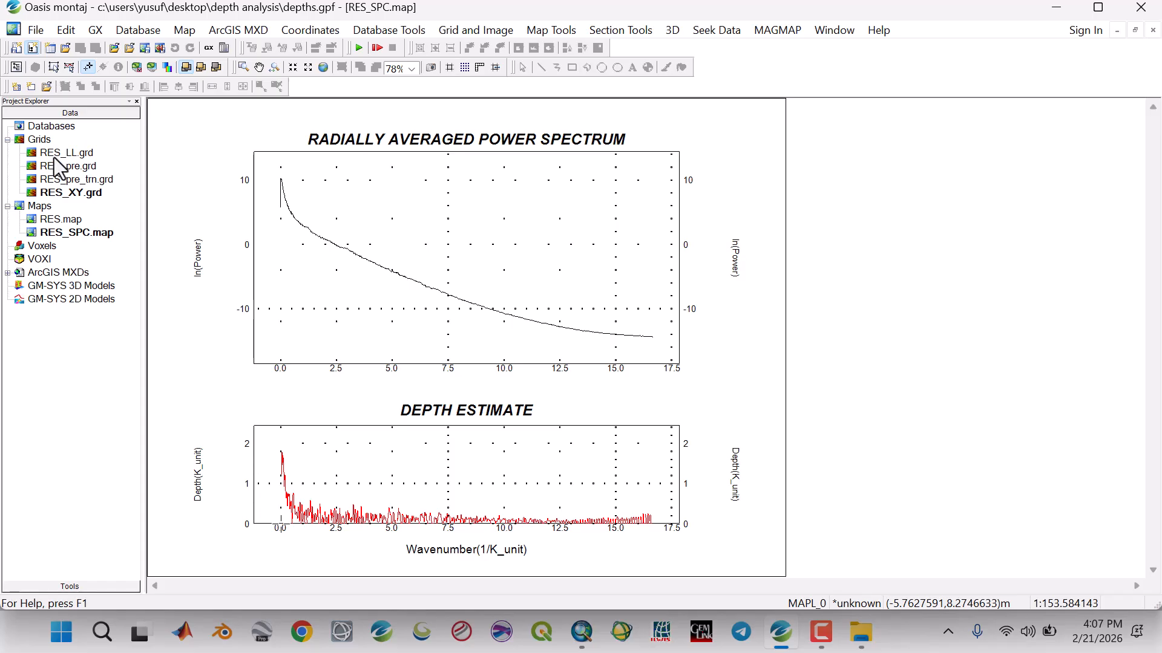
right_click(47, 141)
click(59, 150)
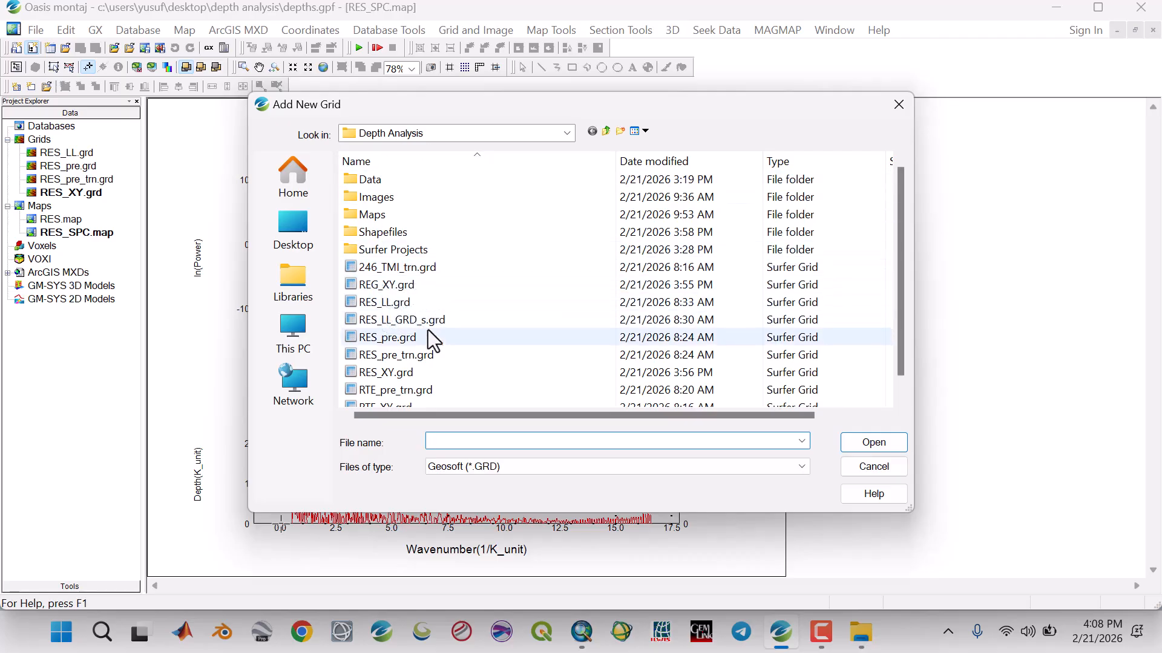
scroll(428, 329, down, 1)
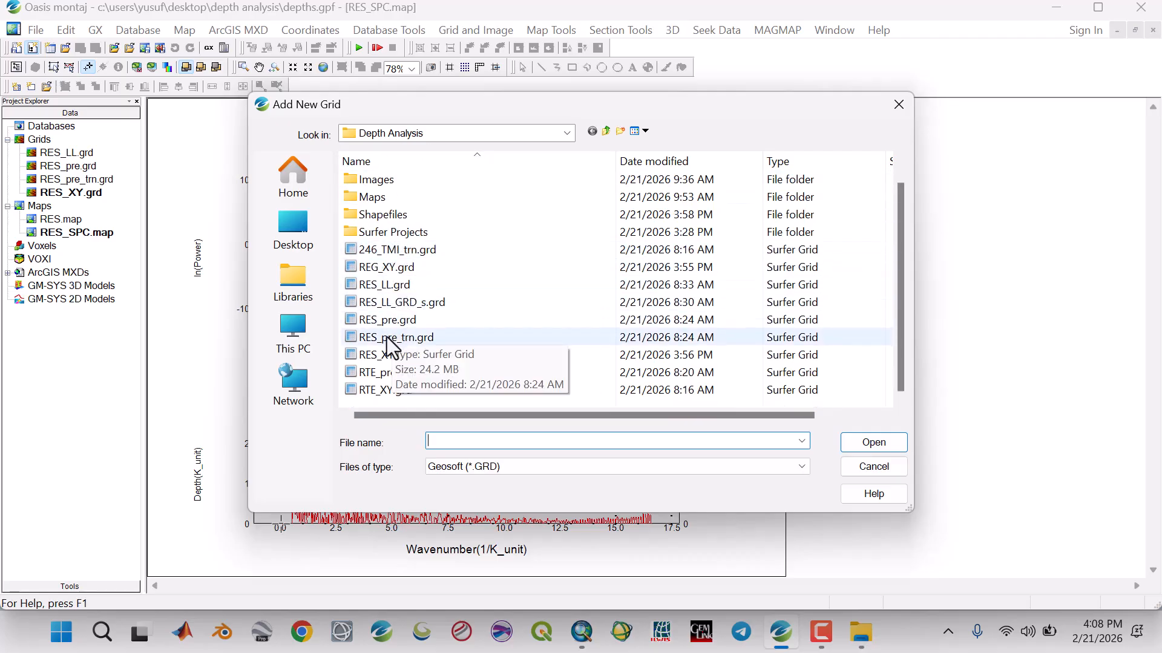
click(376, 392)
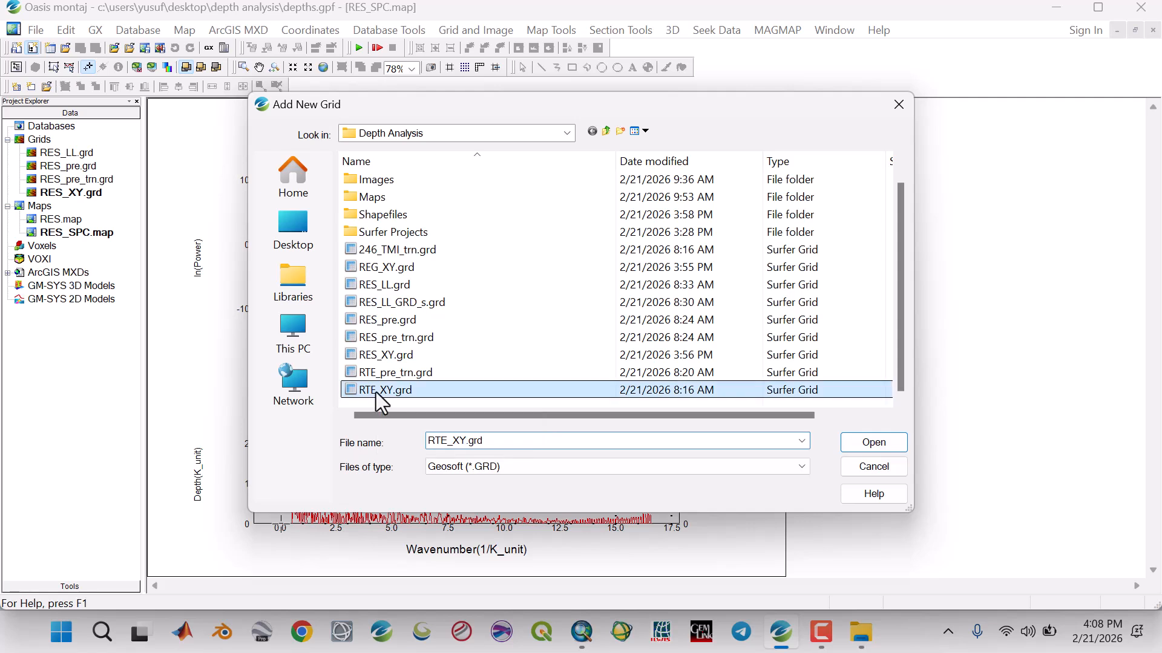
click(382, 321)
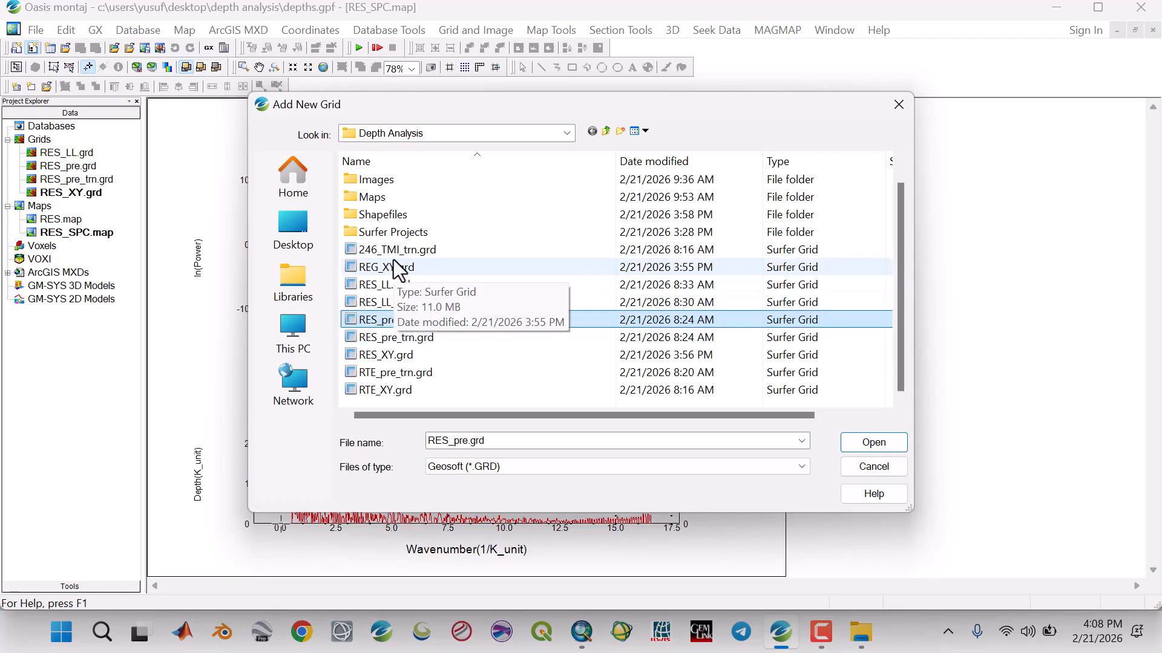
click(395, 255)
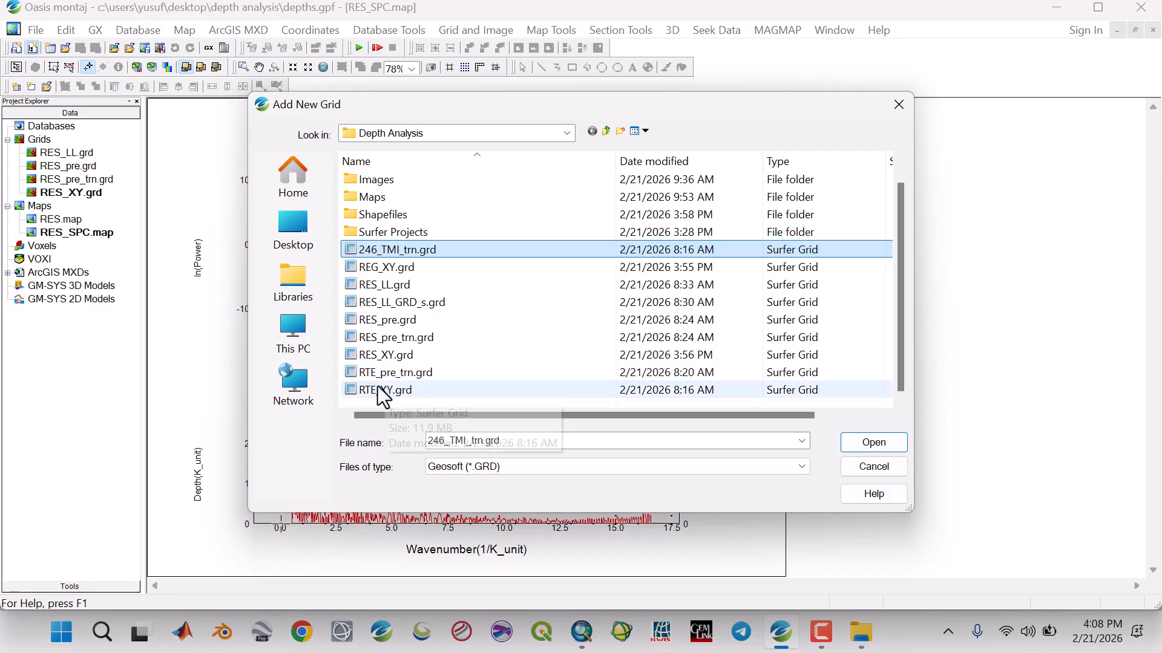
click(376, 357)
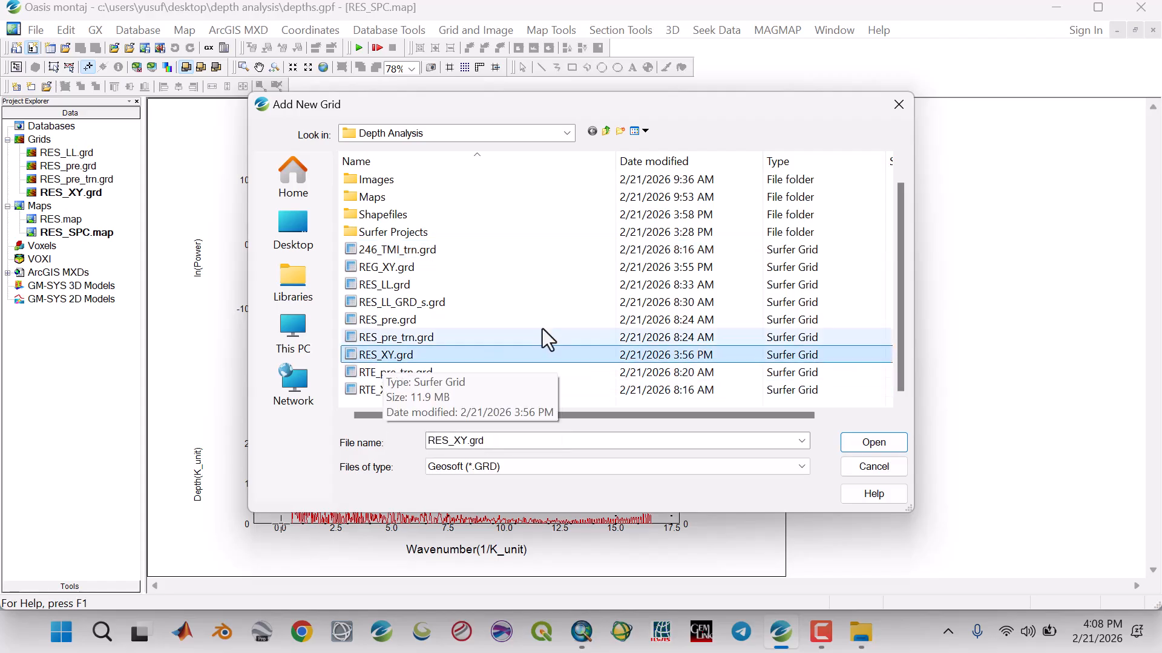
click(896, 106)
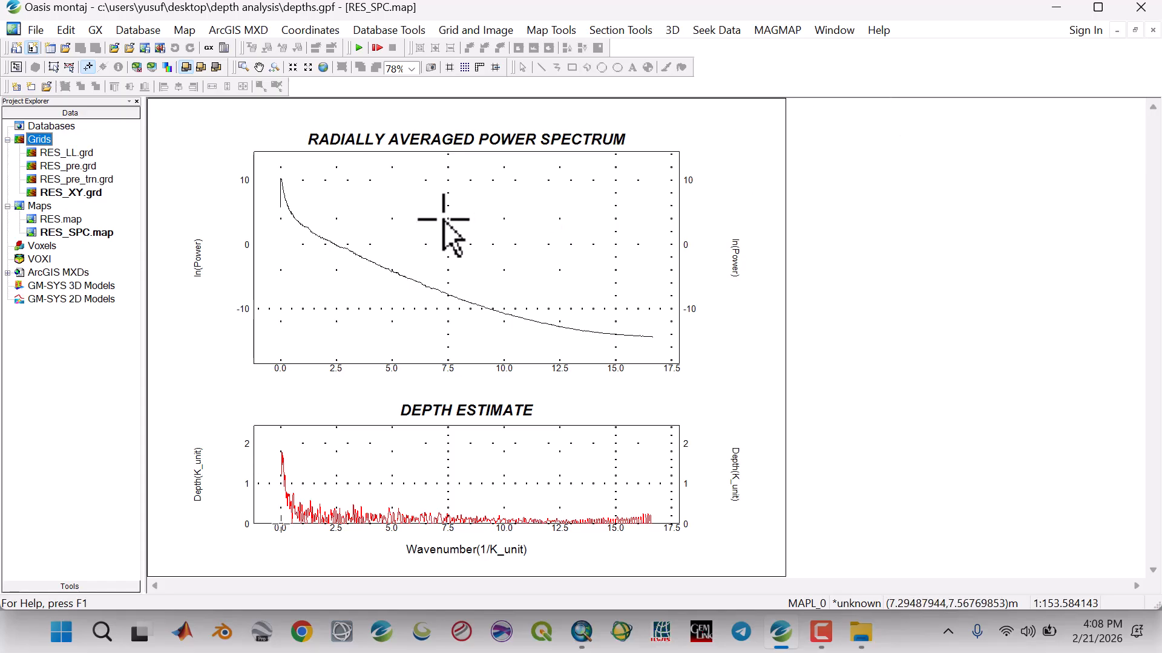
double_click(63, 192)
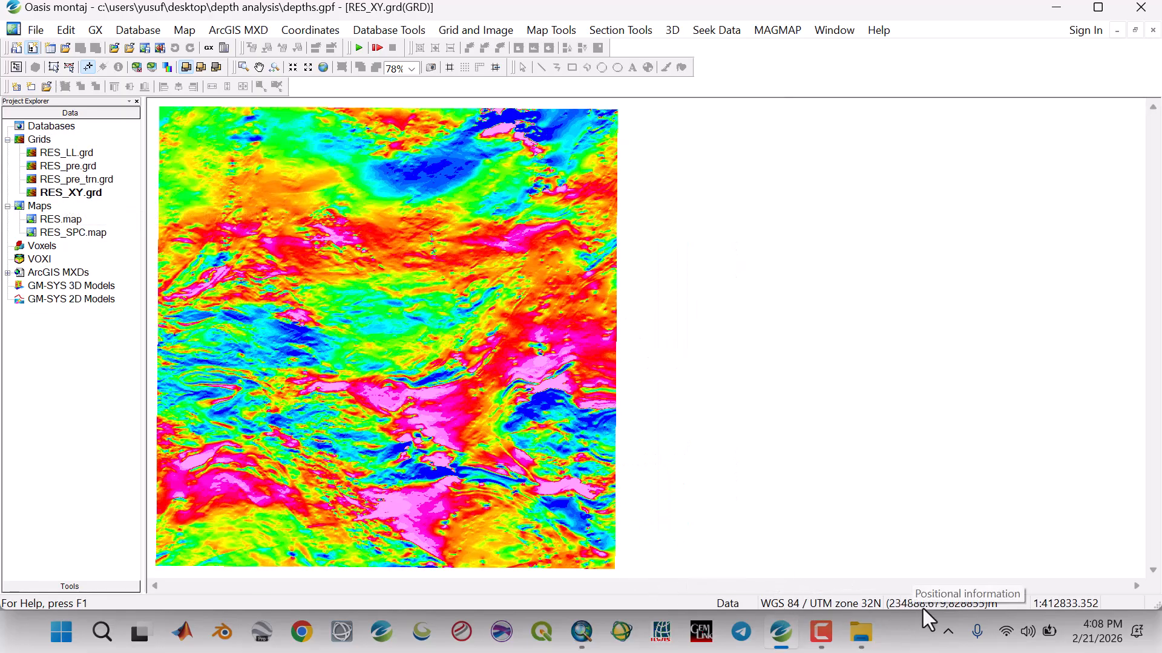
Minimize Oasis montaj, launch aerodepth.exe from the AeroDepth Pro folder, and minimize the folder window.
click(1065, 9)
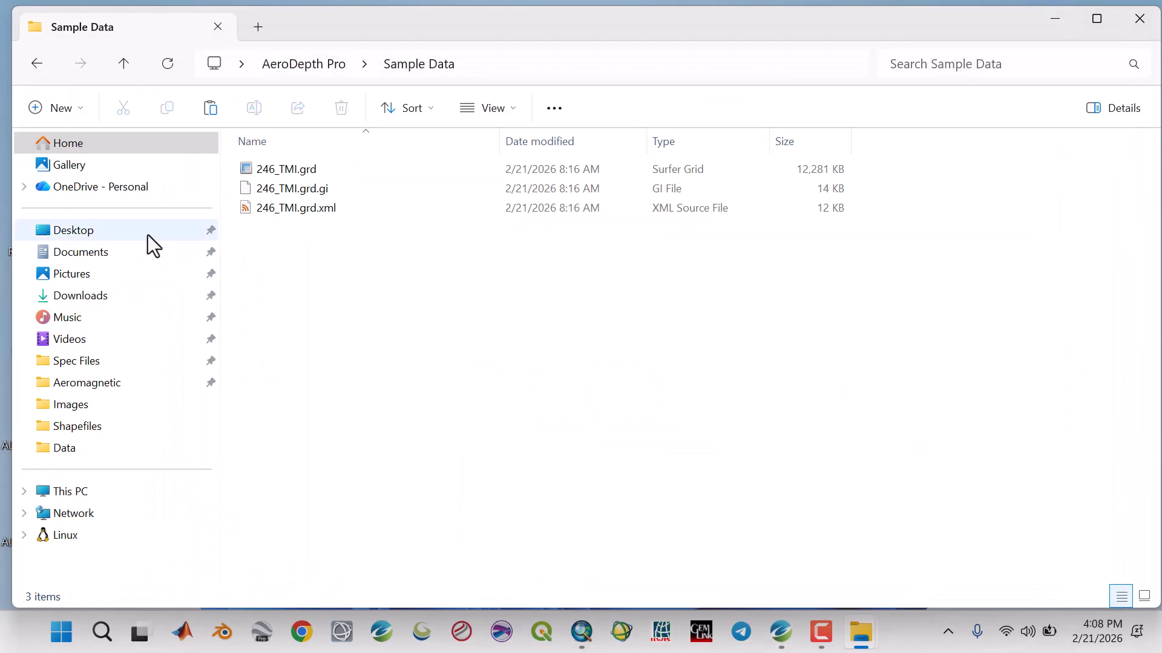
click(127, 64)
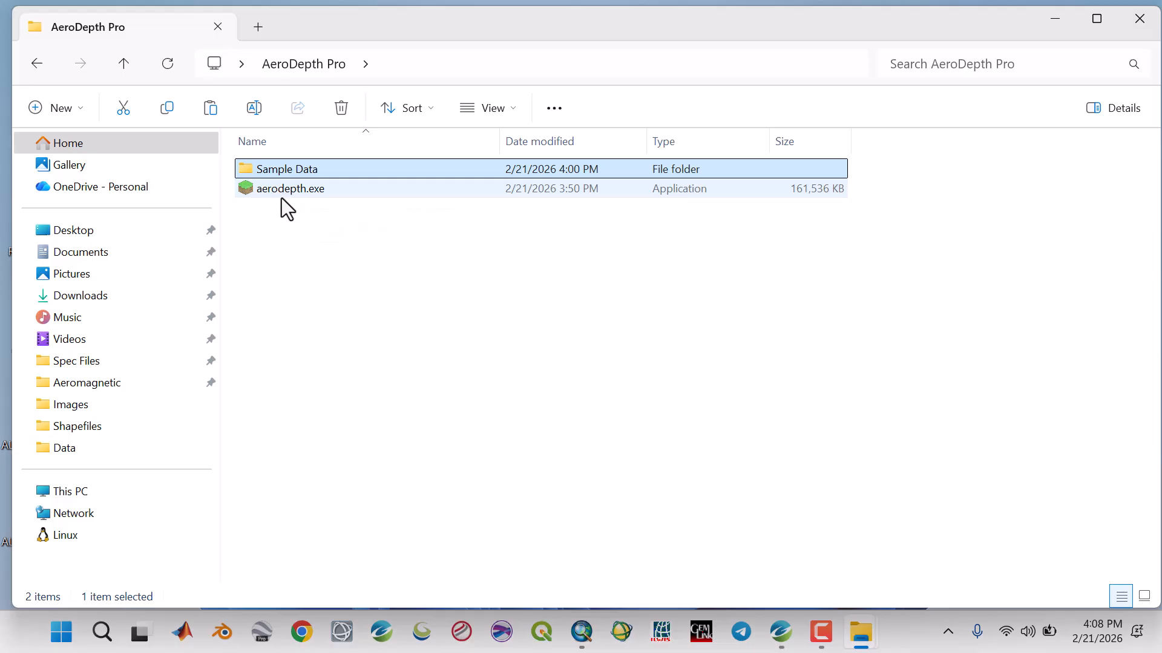
click(337, 339)
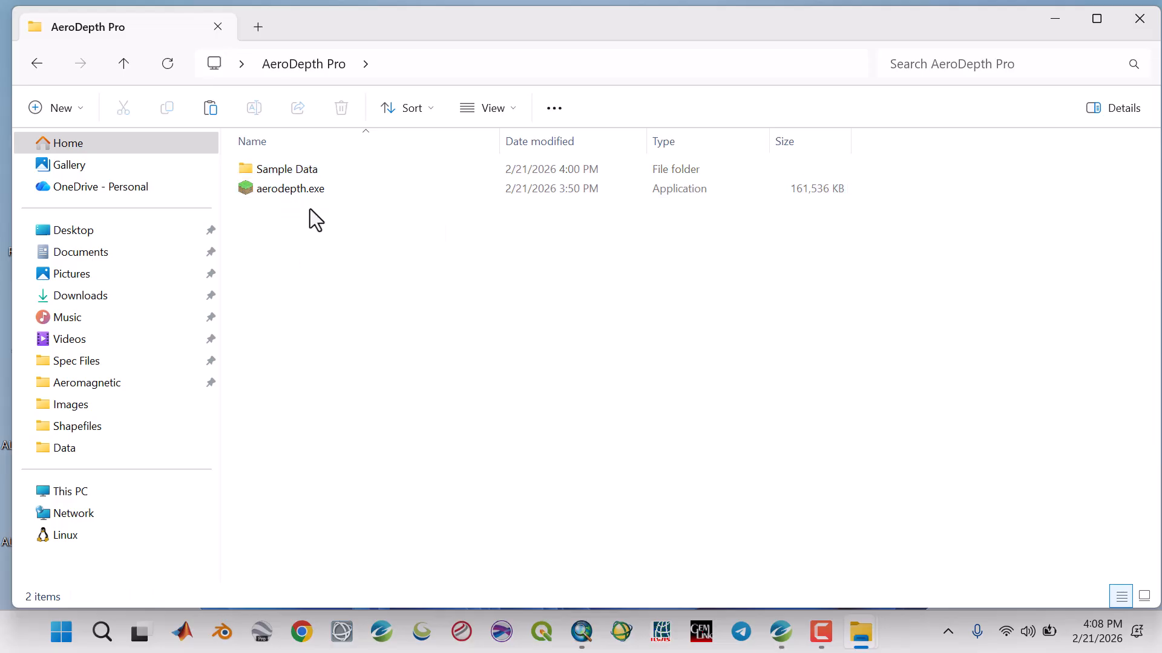
double_click(308, 191)
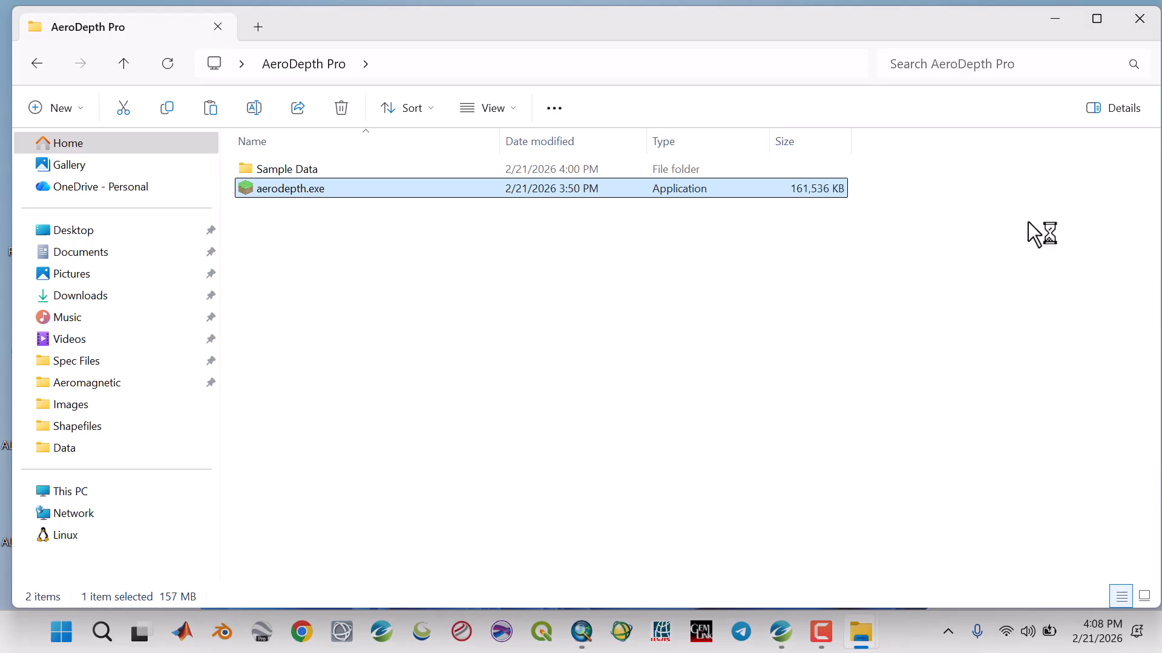
click(1055, 19)
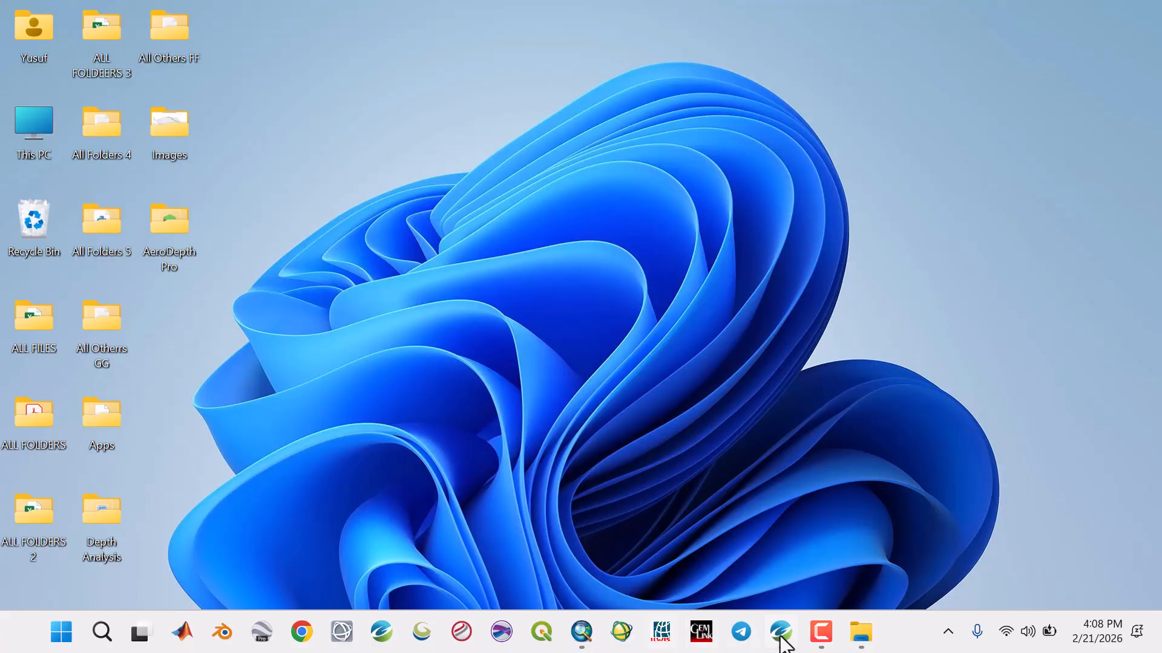
click(820, 636)
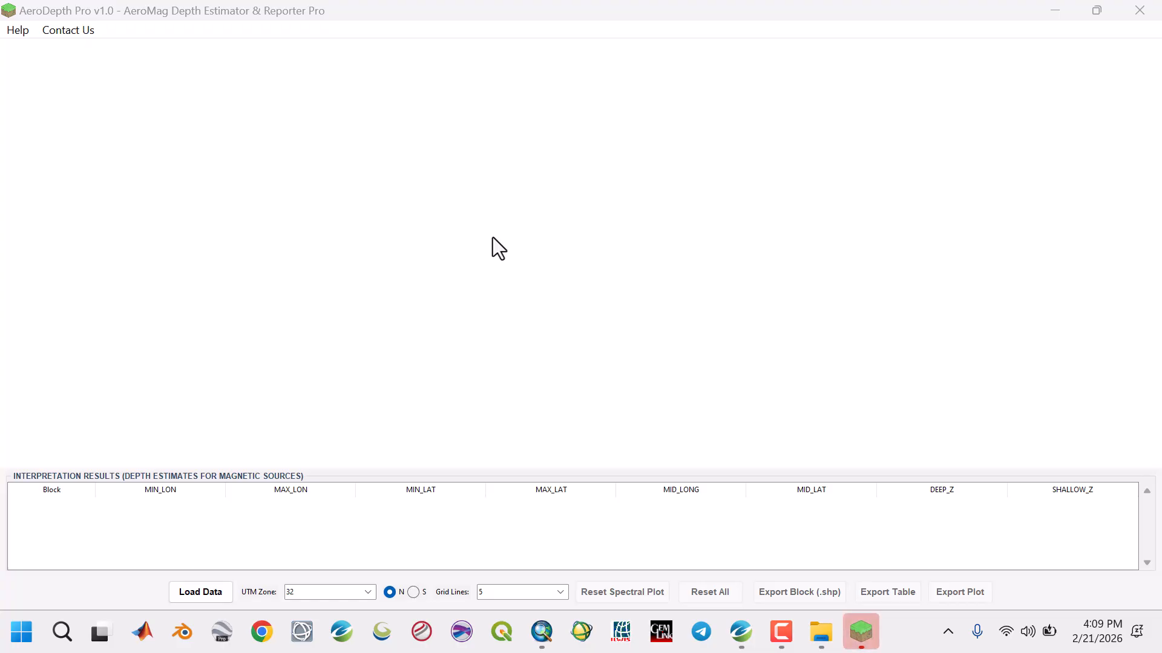
Open the AeroDepth Pro user guide, read through its five workflow steps, and close it.
click(18, 31)
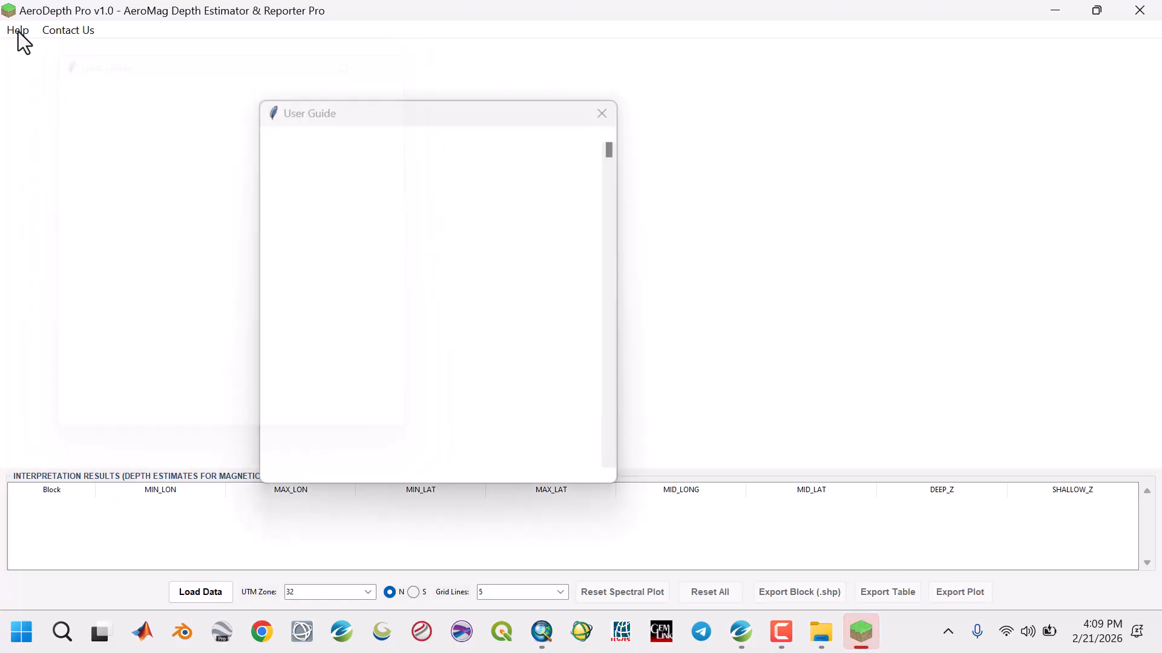
drag(389, 311, 262, 151)
click(316, 192)
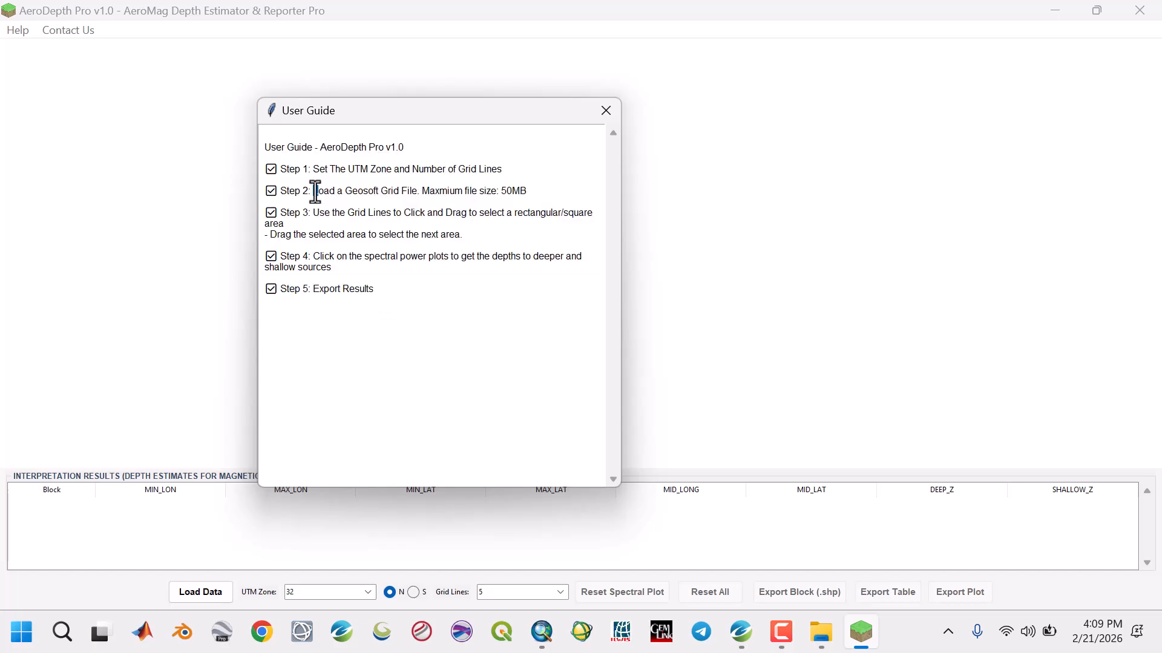
drag(405, 321, 274, 134)
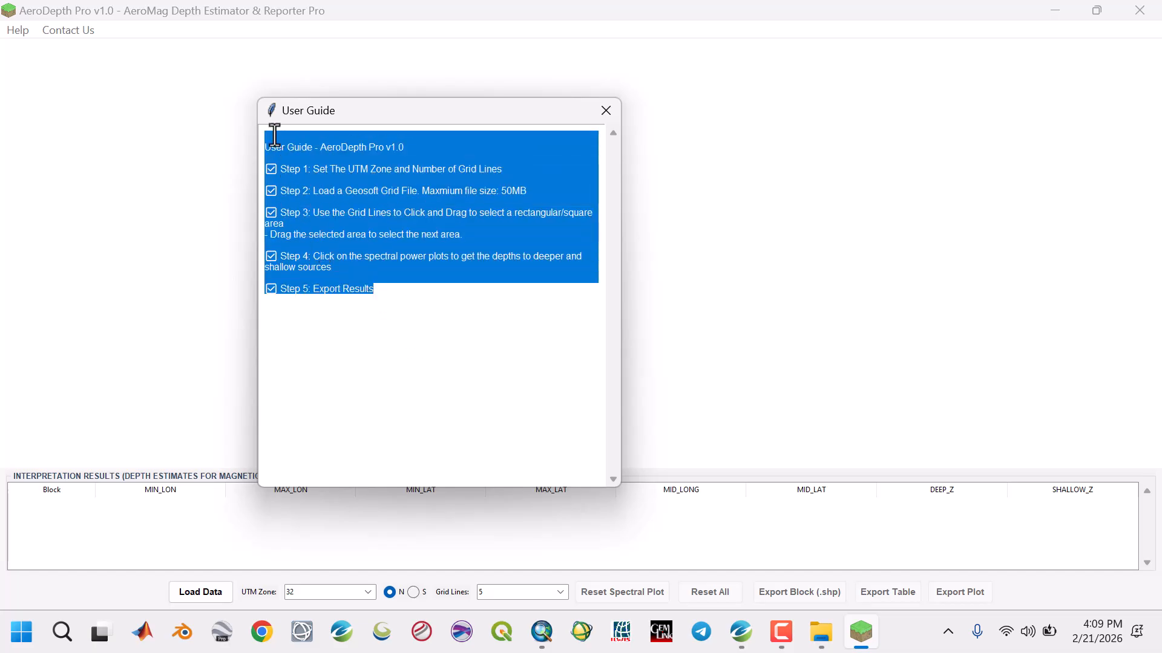
click(614, 108)
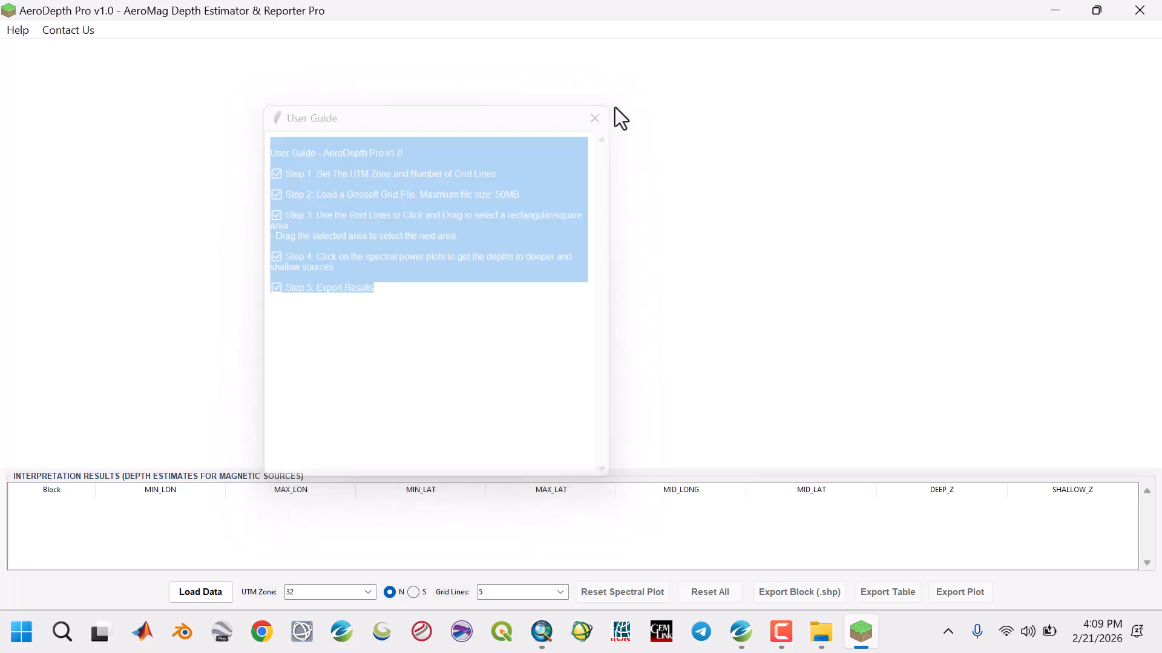
View the developer's contact information and close it.
click(78, 31)
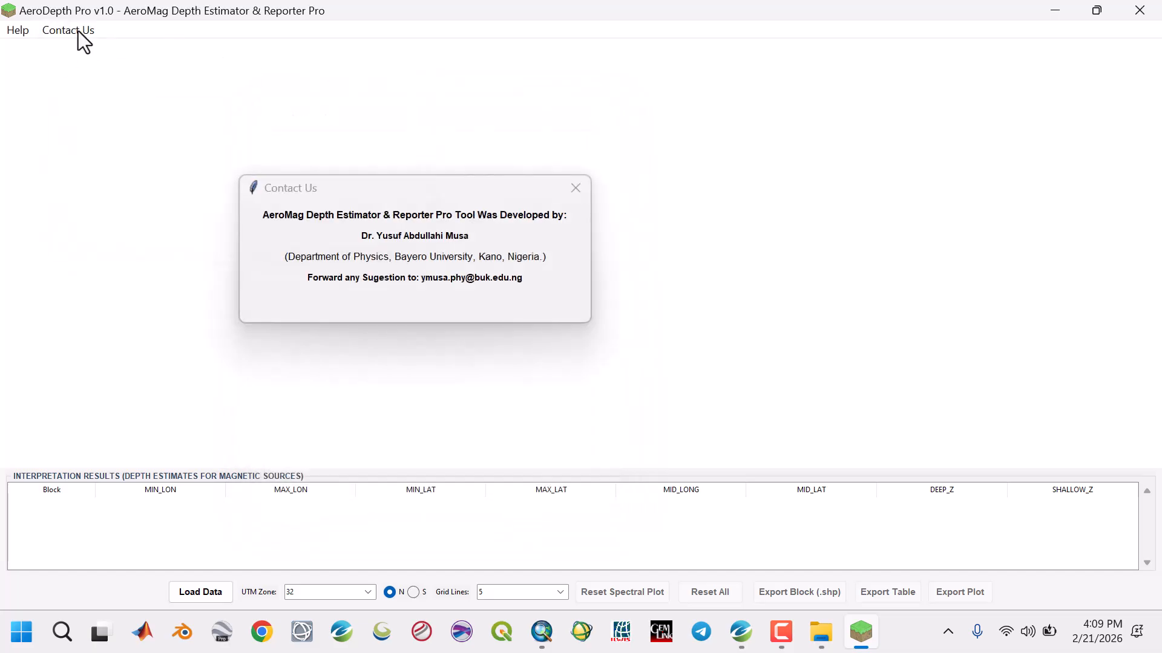
click(528, 279)
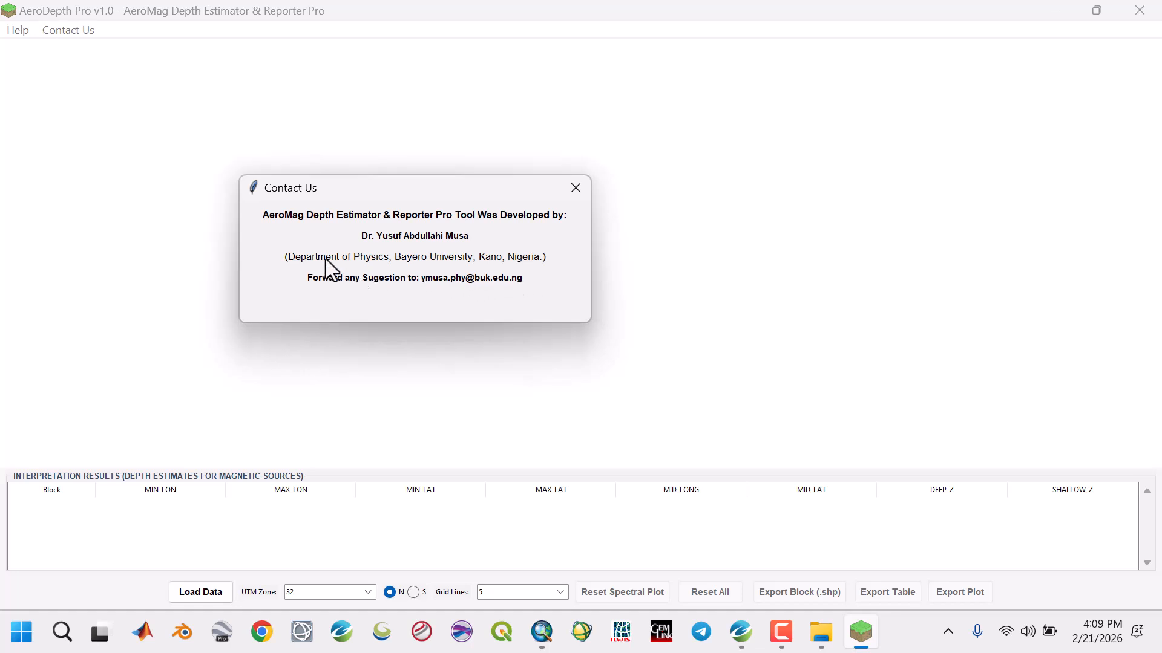
click(576, 188)
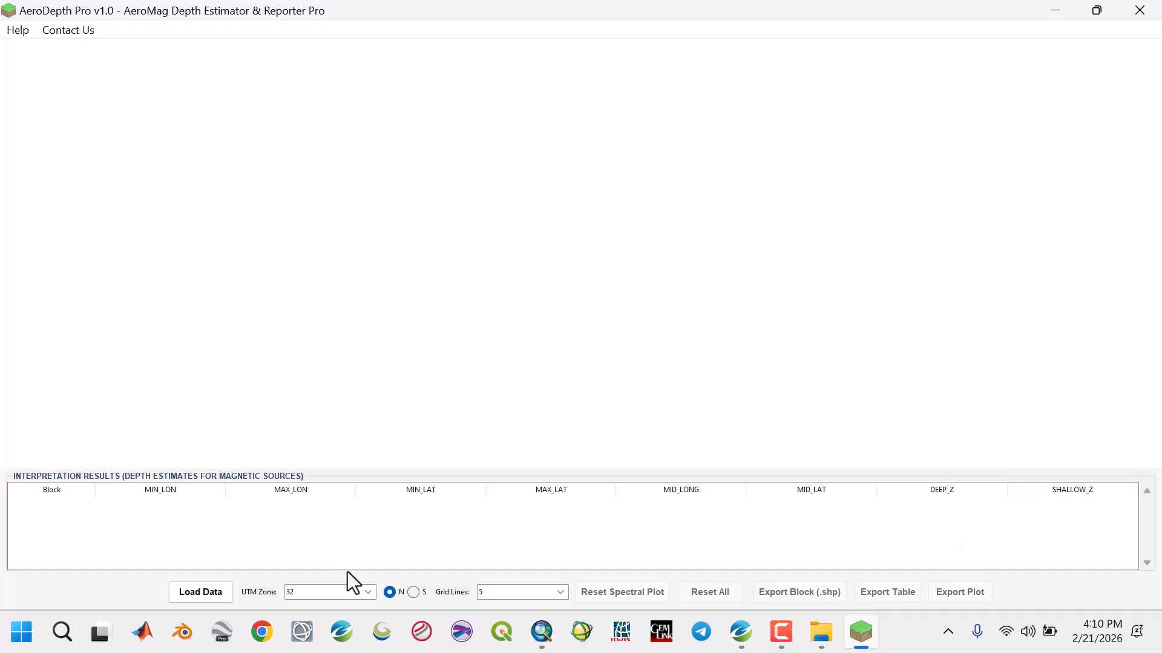
Review the available UTM zones, keep zone 32, and select the northern hemisphere.
click(368, 592)
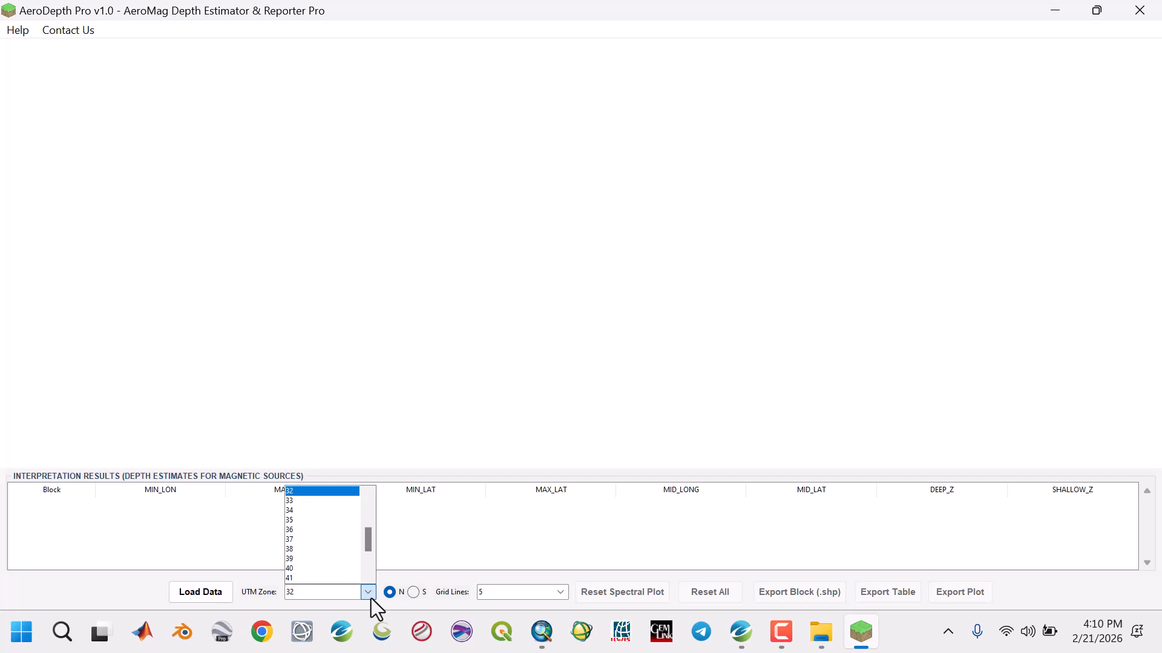
mouse_move(368, 539)
mouse_down()
mouse_move(369, 503)
mouse_move(368, 539)
mouse_up()
click(310, 596)
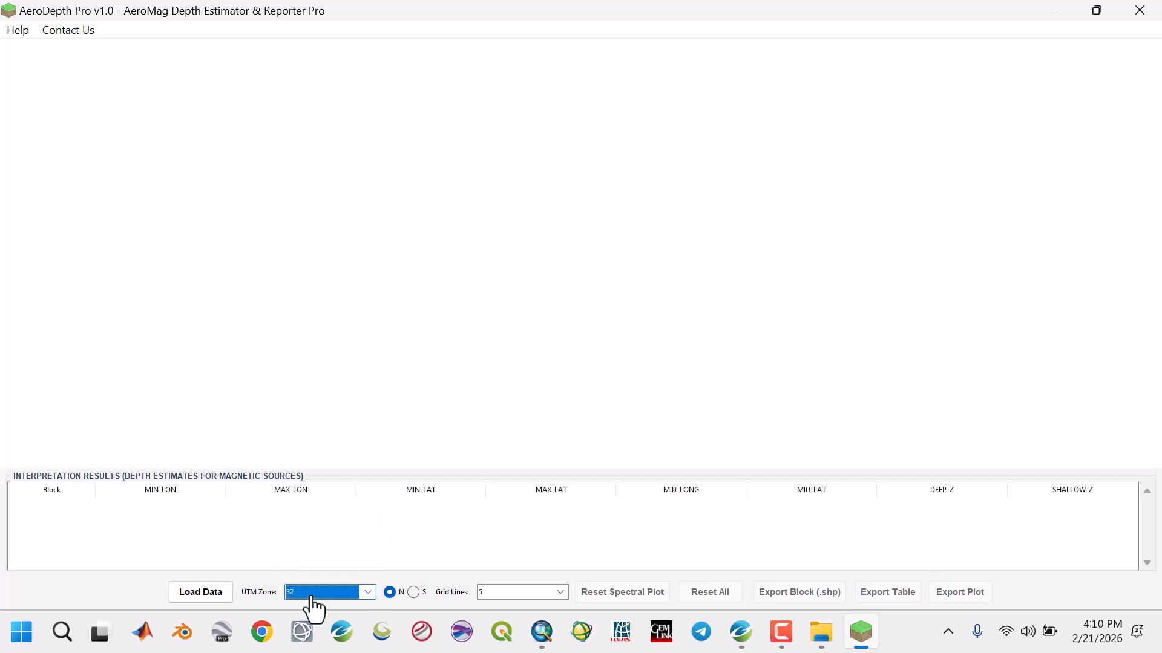
click(413, 593)
click(390, 594)
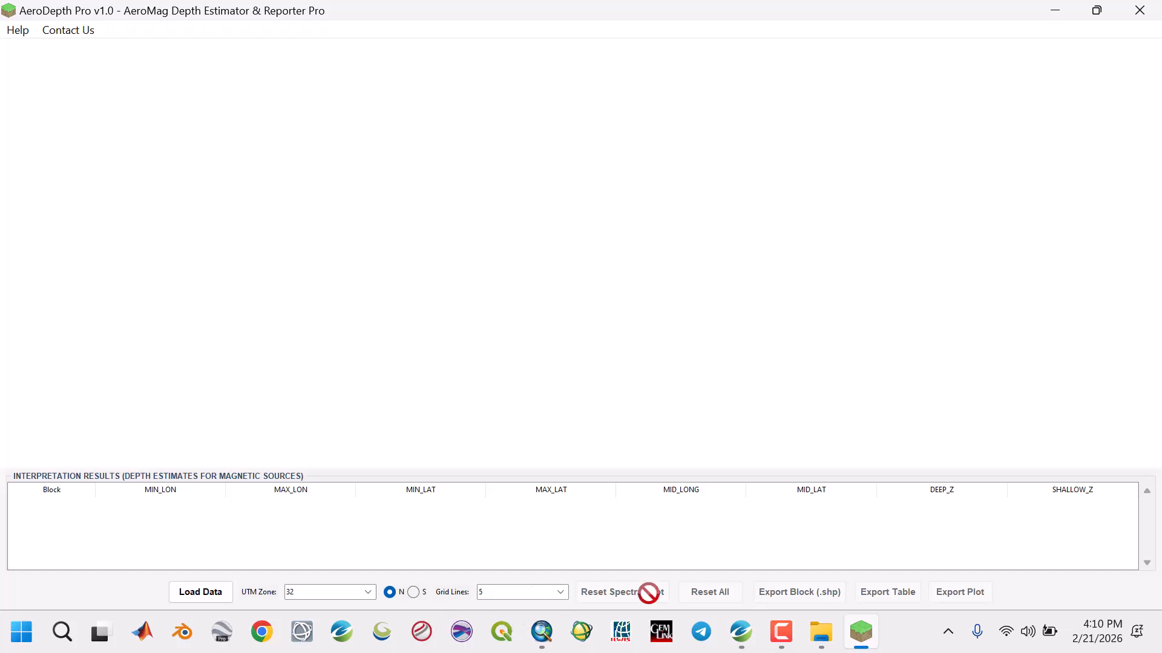
View the spectral block layout in RES.jpg from the Images folder, and return to AeroDepth Pro.
mouse_move(823, 635)
click(761, 568)
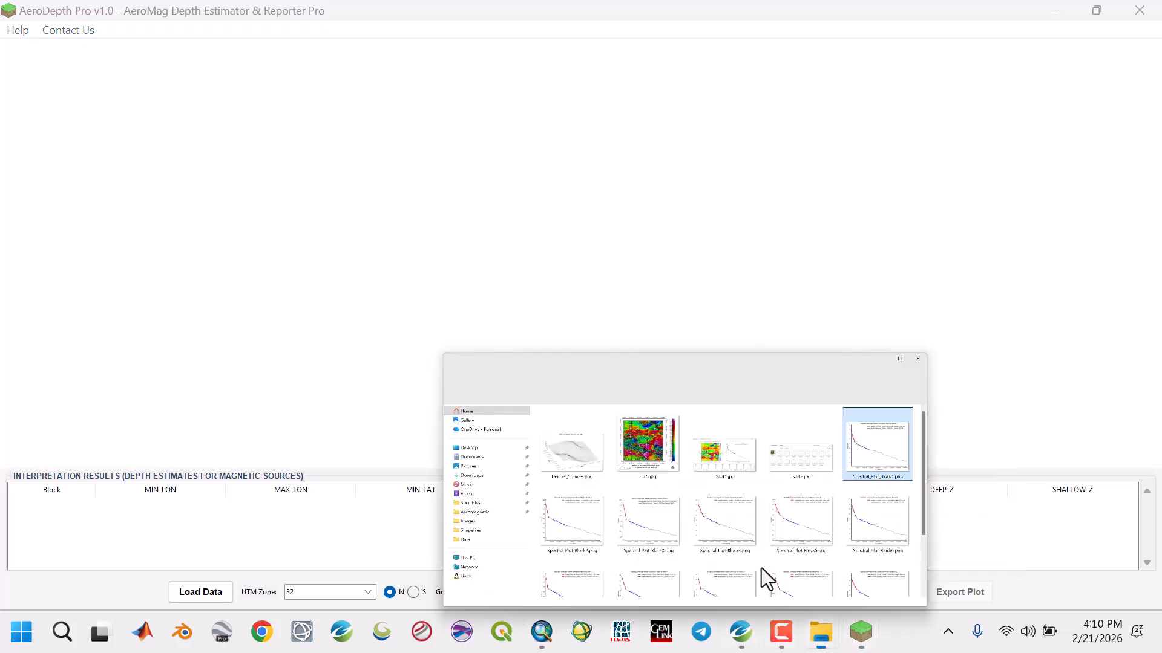
double_click(500, 200)
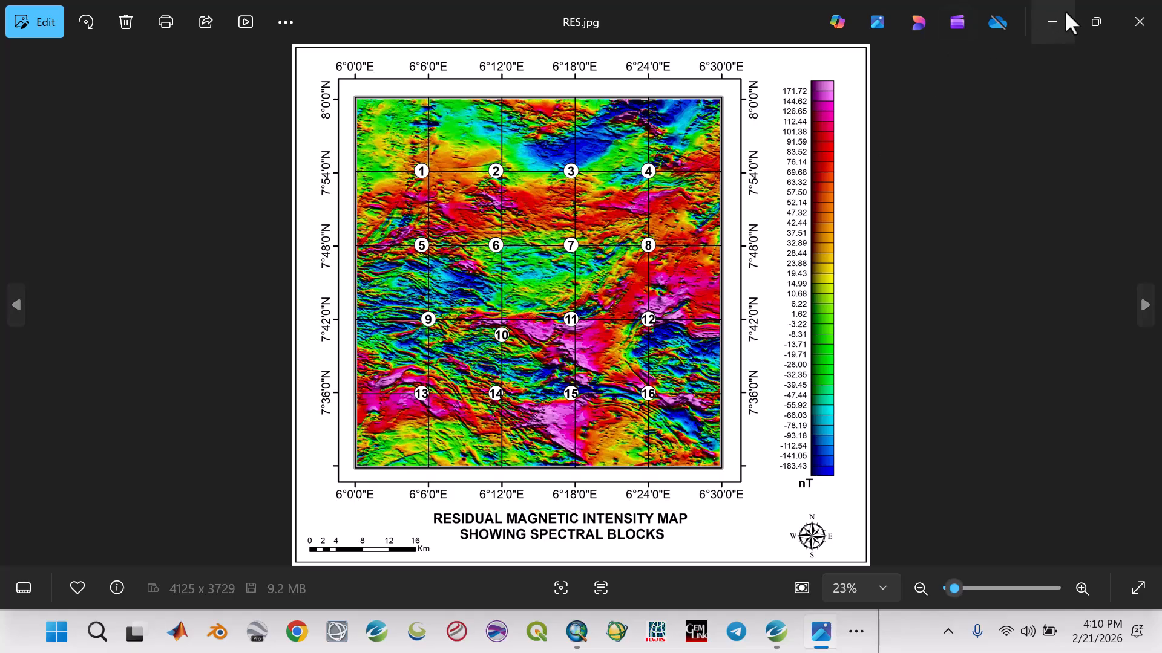
click(1053, 22)
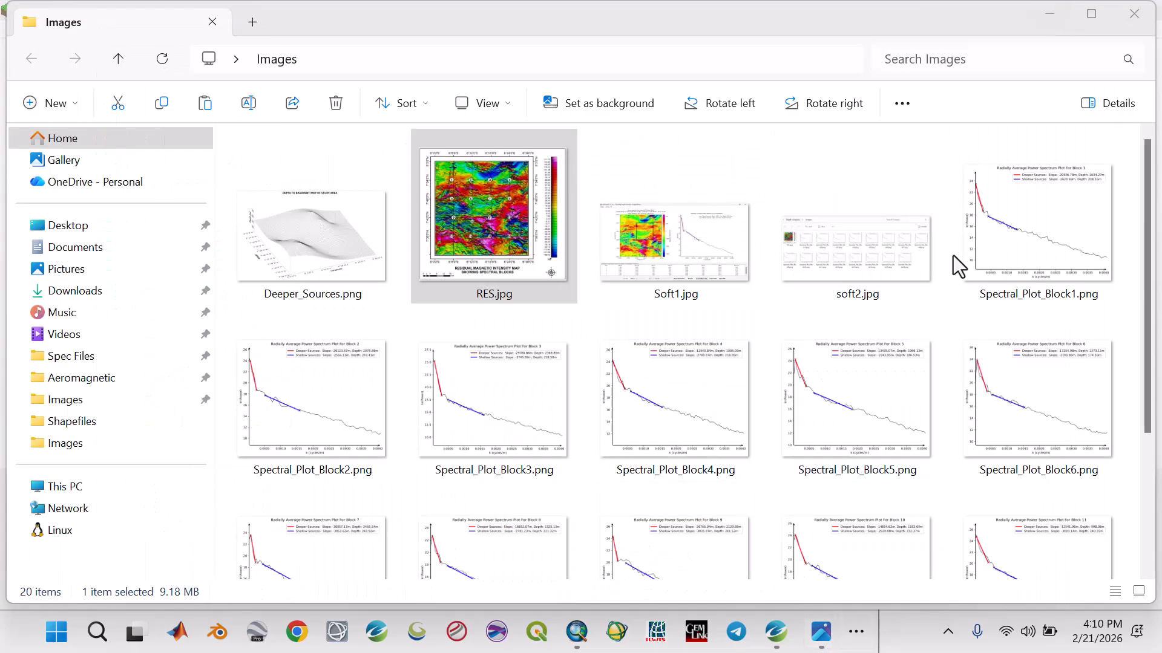
click(1050, 11)
click(1053, 13)
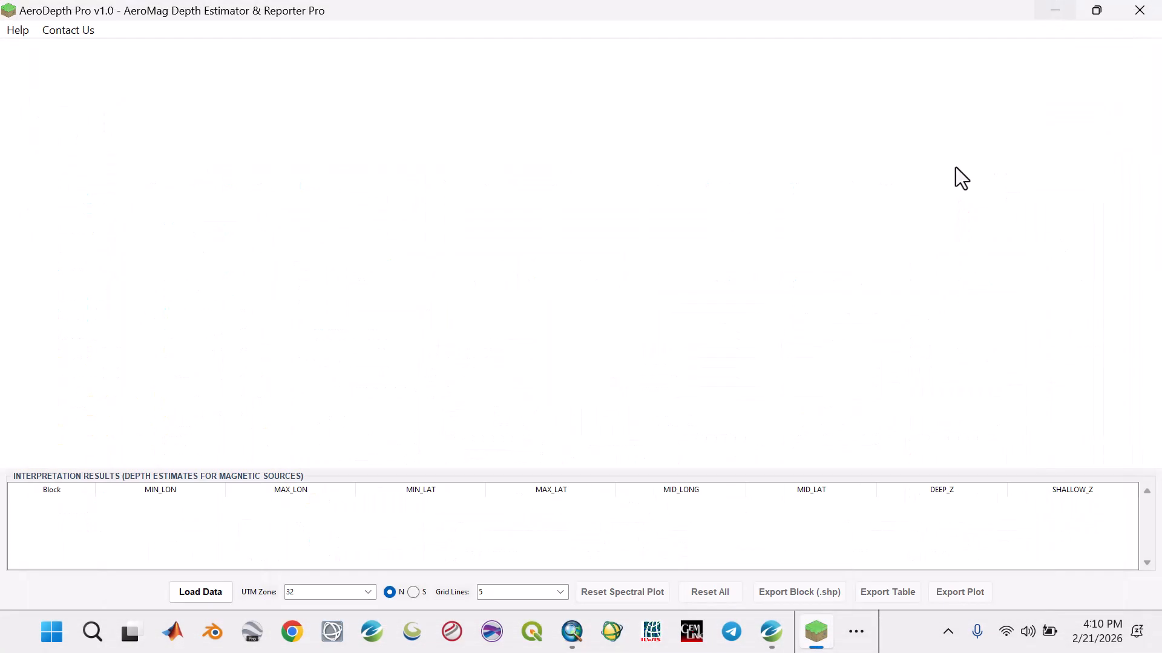
Set the number of grid lines to 5 and load 246_TMI.grd from the Sample Data folder in the desktop's AeroDepth Pro folder.
click(559, 596)
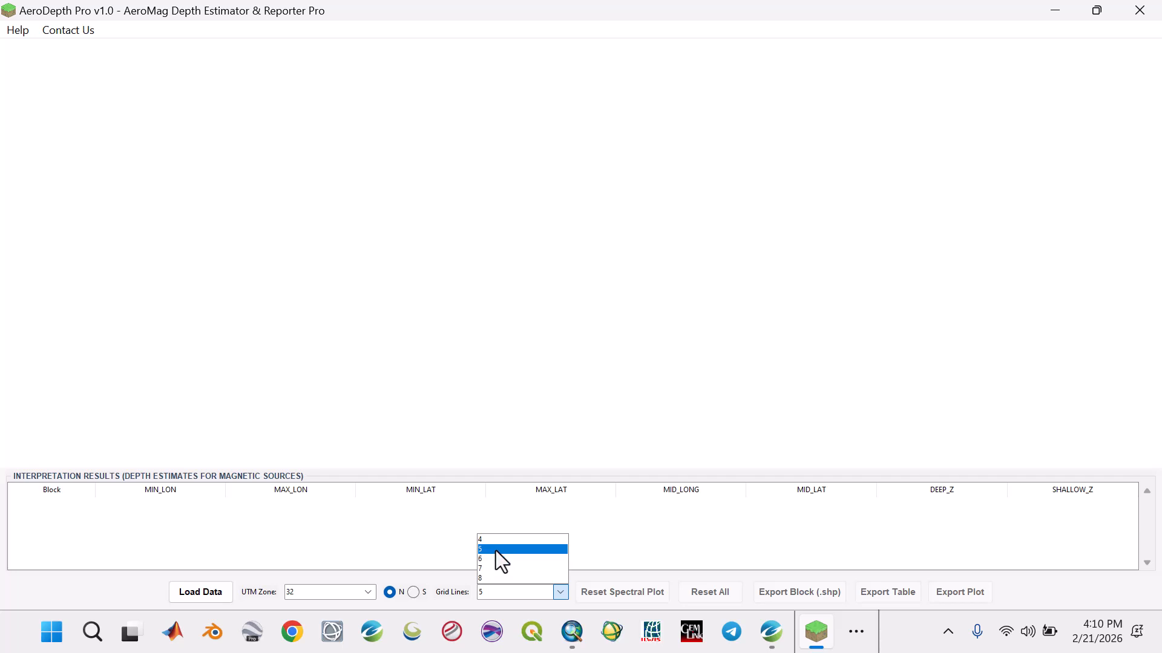
click(496, 550)
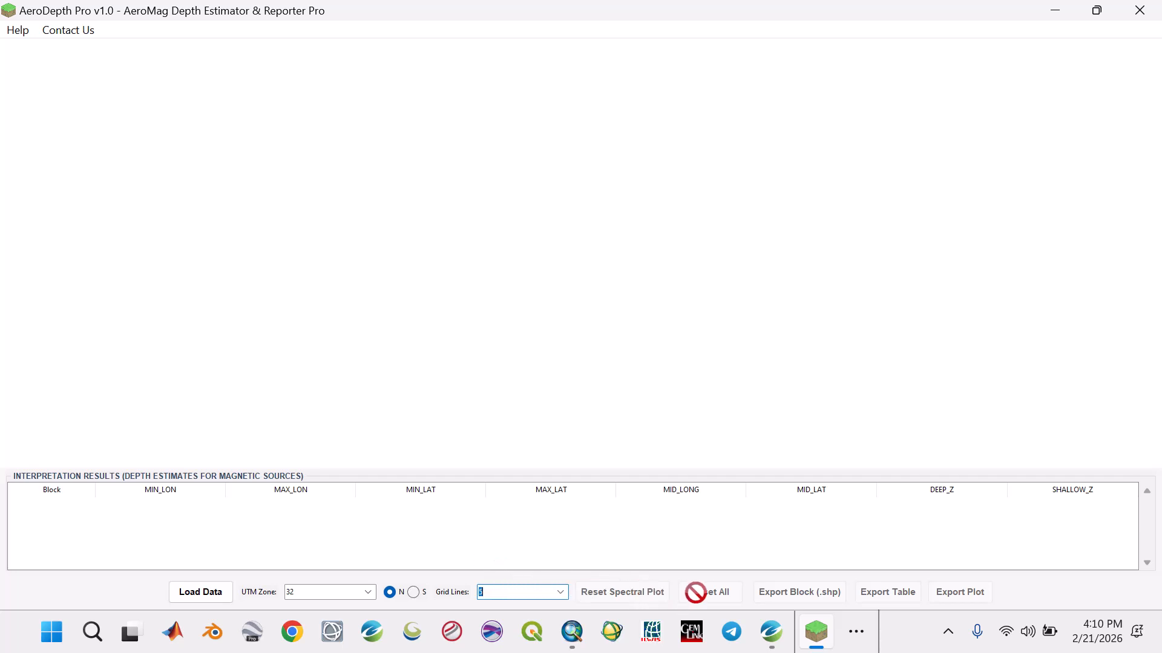
click(190, 599)
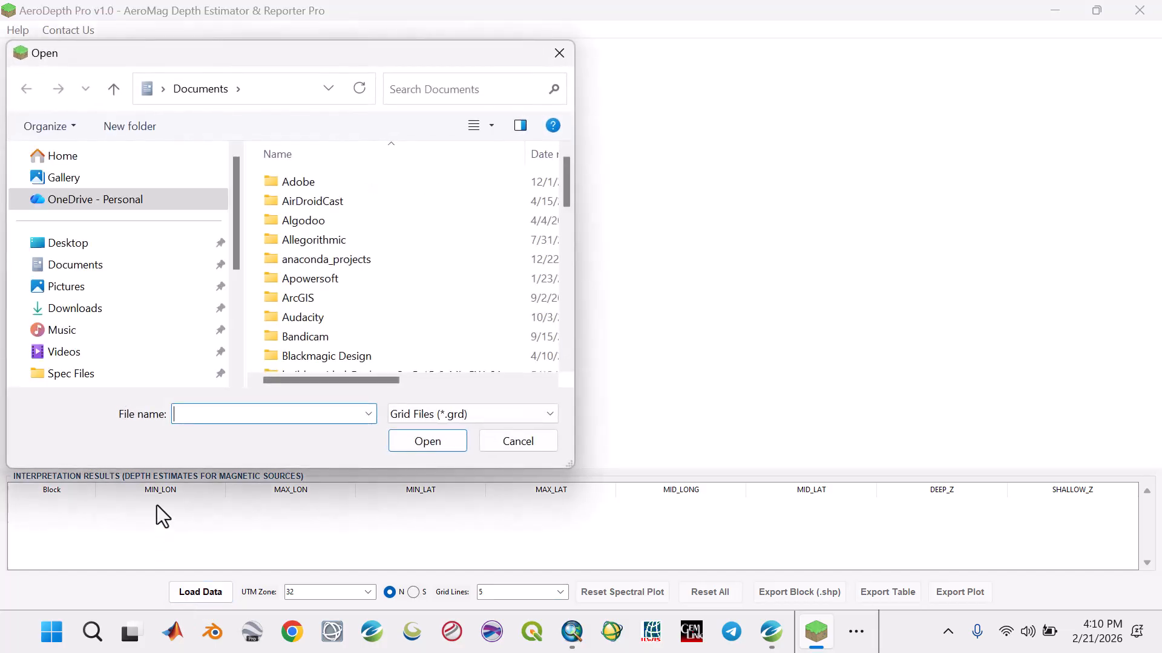
click(90, 247)
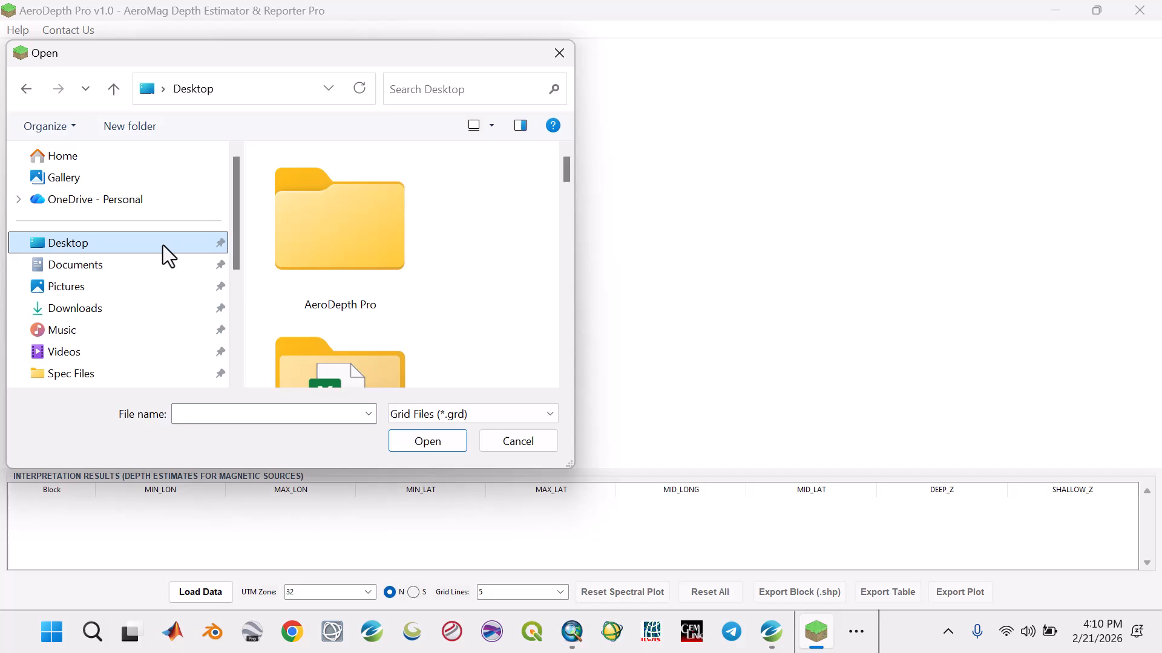
click(376, 259)
double_click(376, 259)
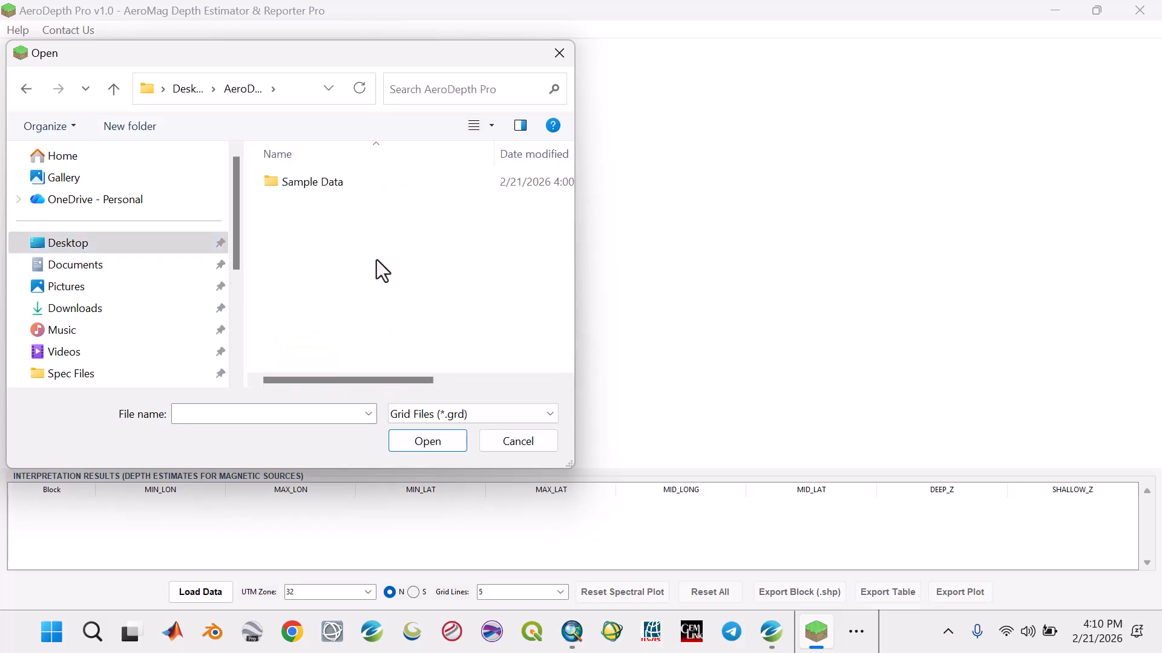
double_click(318, 183)
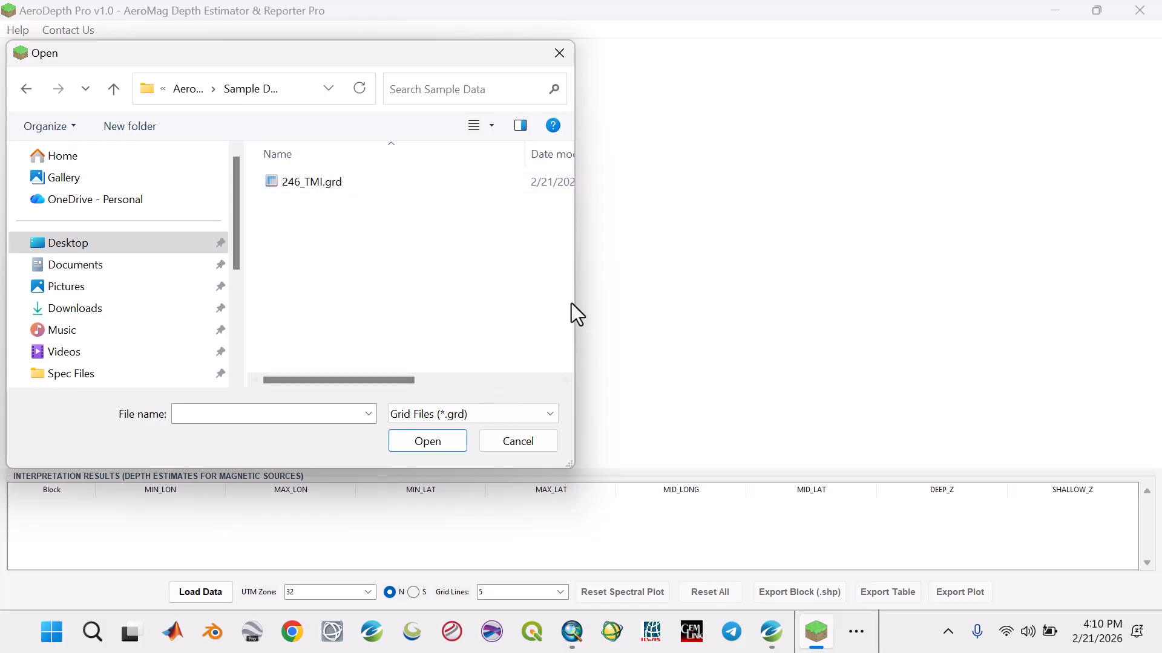
drag(576, 300, 871, 303)
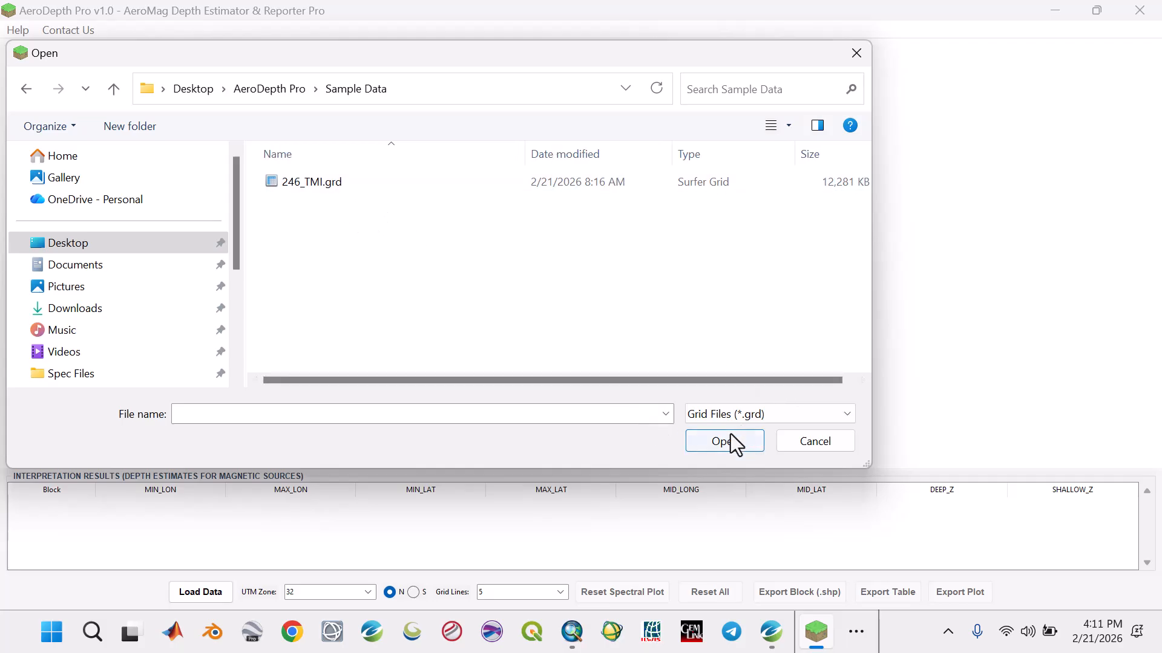
click(347, 181)
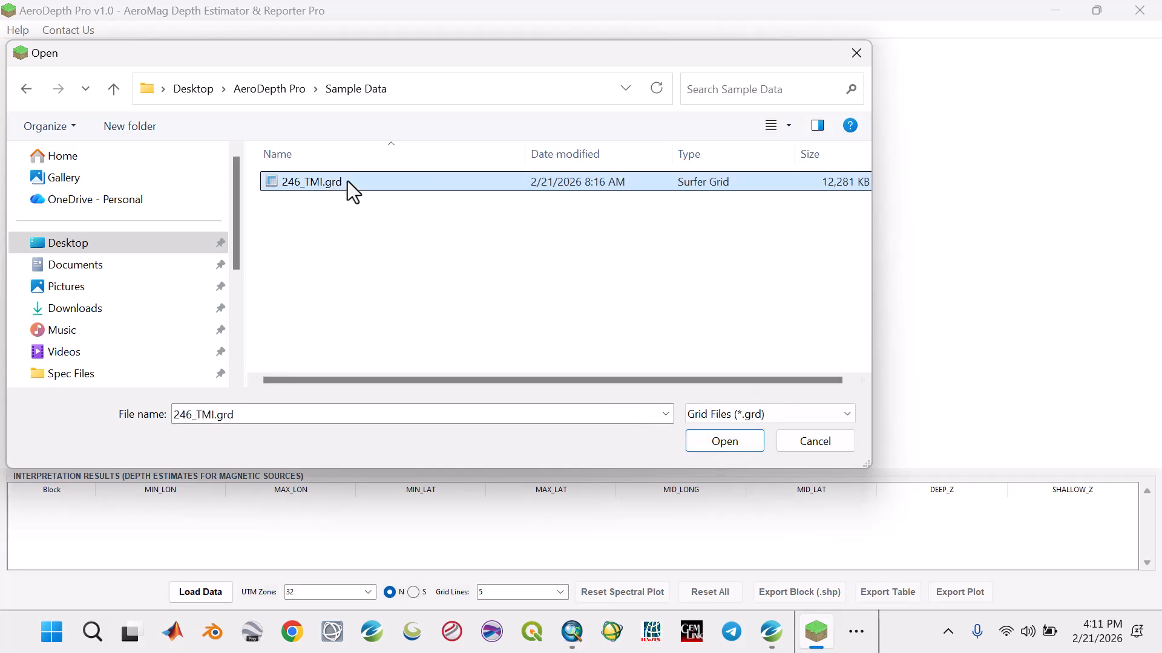
click(738, 445)
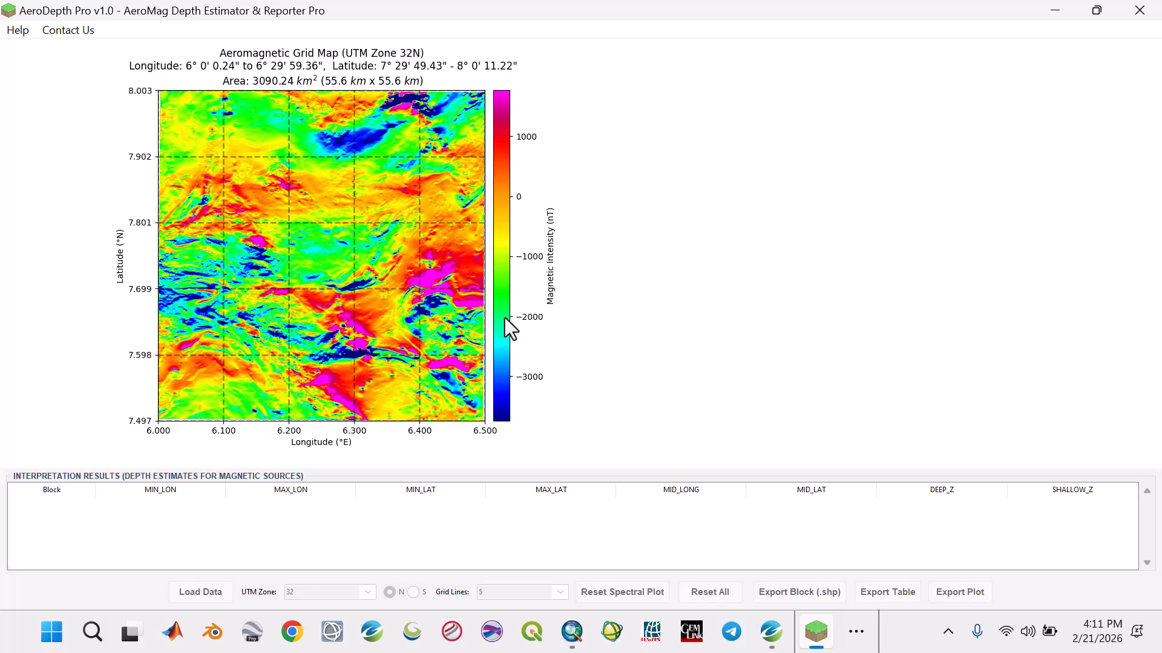
Switch to Oasis montaj to compare the RES_XY.grd grid with the loaded aeromagnetic map, and return to AeroDepth Pro.
click(771, 632)
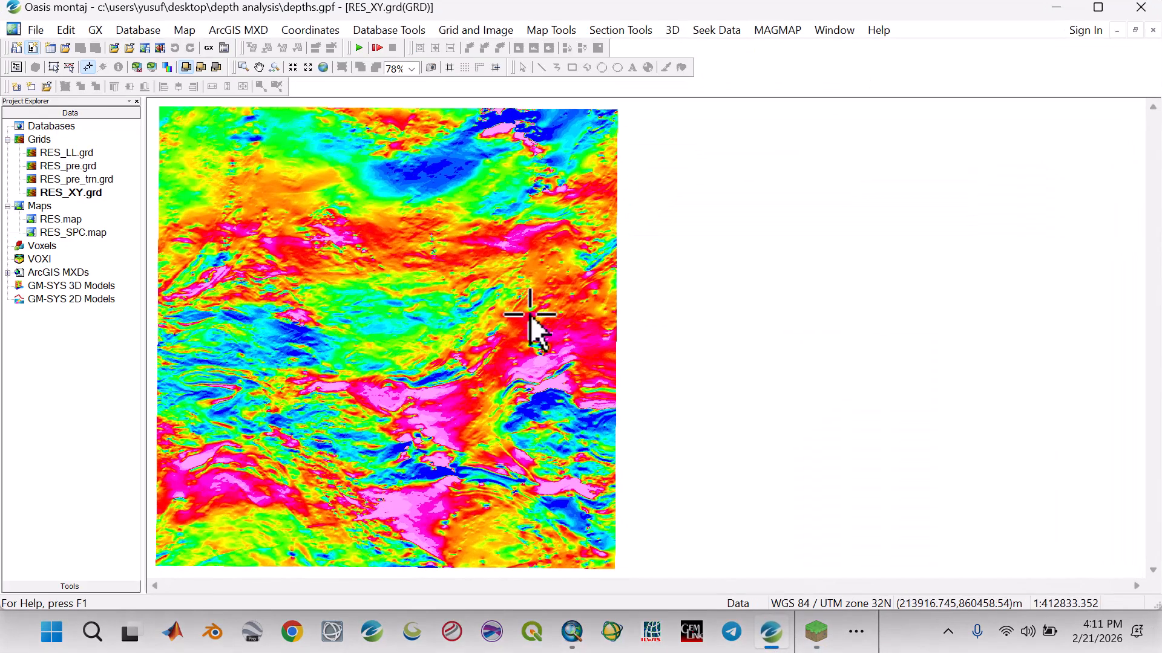
click(1056, 7)
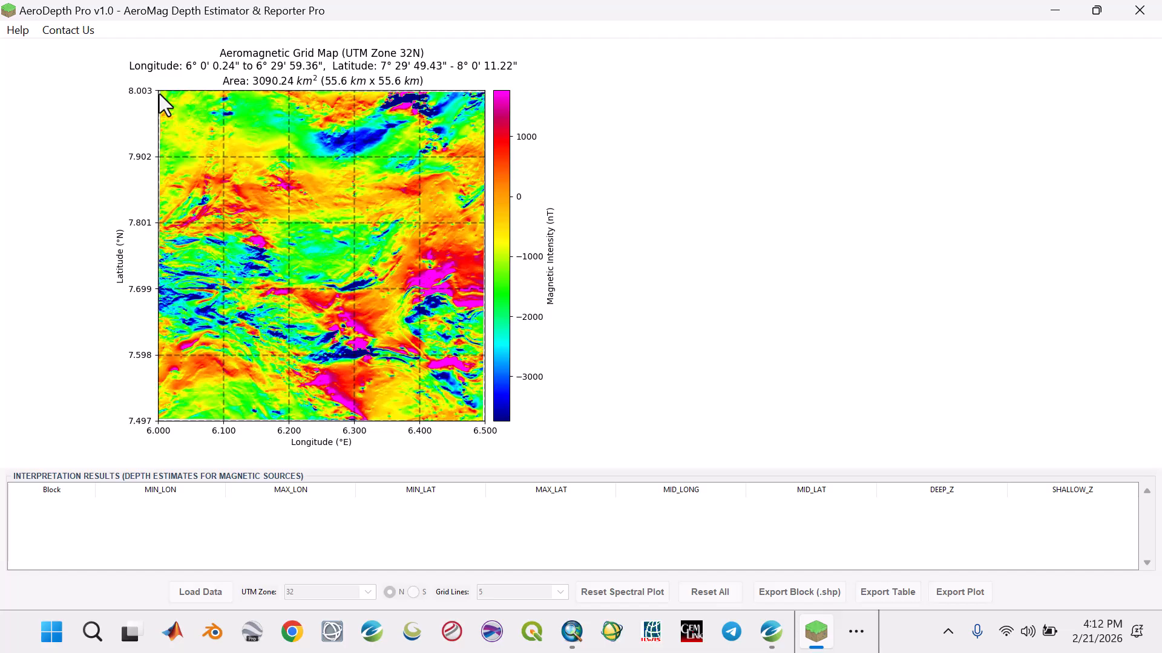
Select a three-by-three-cell block from the map's northwest corner and shift it along the grid lines to about 6.2–6.5°E, 7.598–7.902°N.
drag(159, 93, 340, 277)
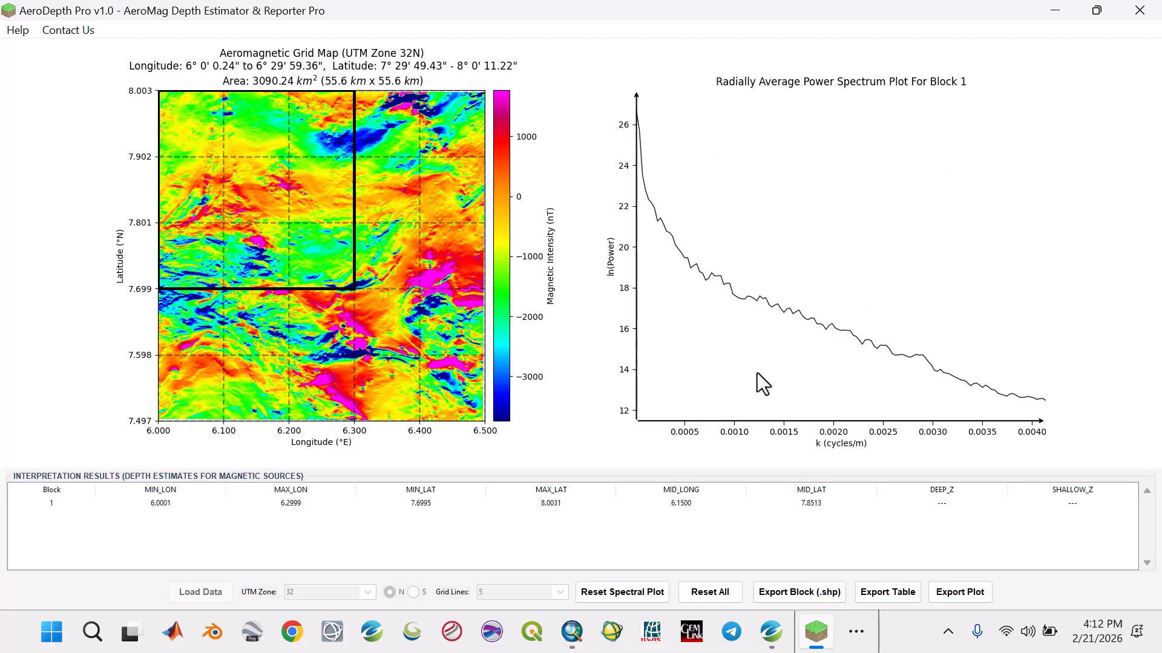
drag(211, 183, 275, 250)
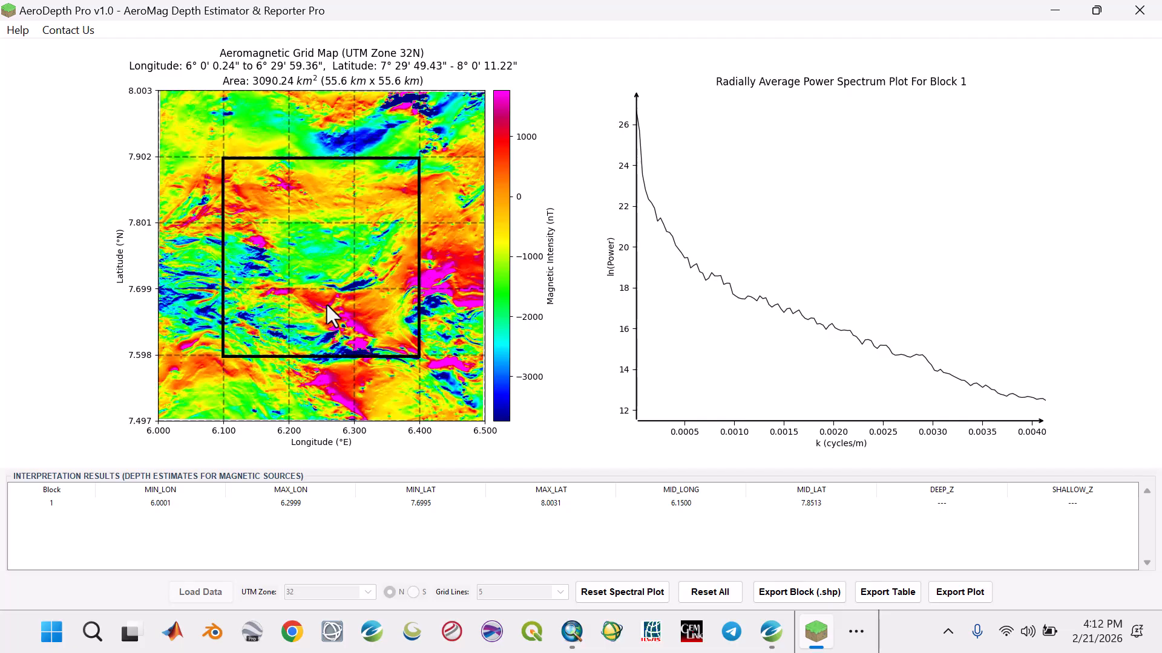
drag(327, 306, 310, 284)
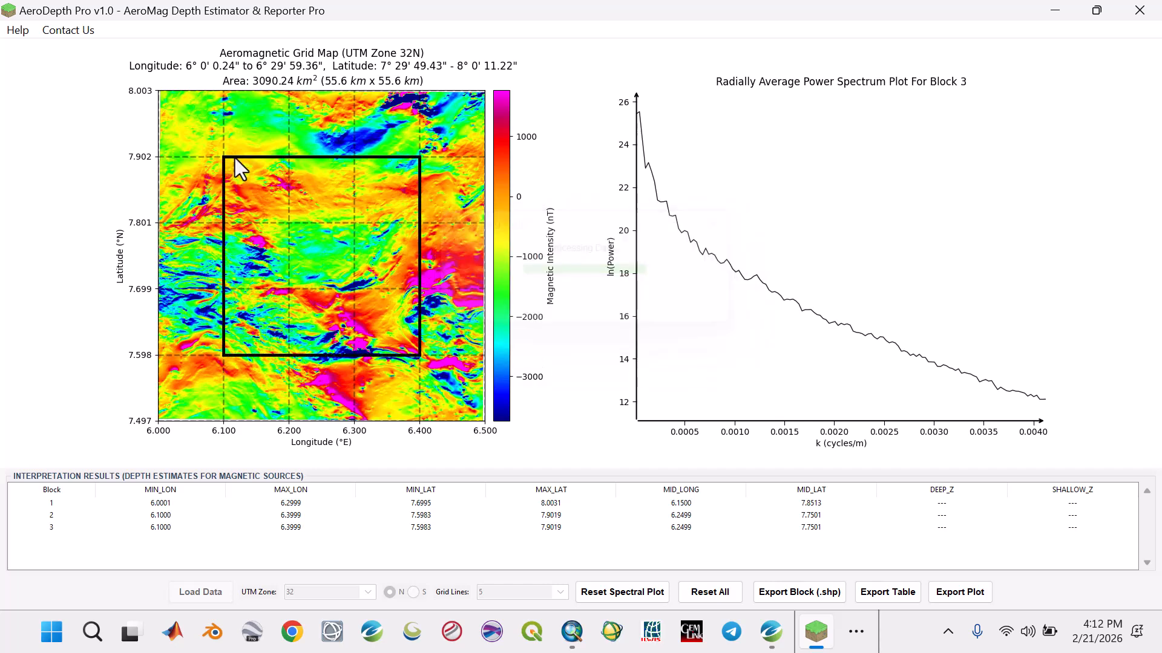
drag(277, 282, 336, 286)
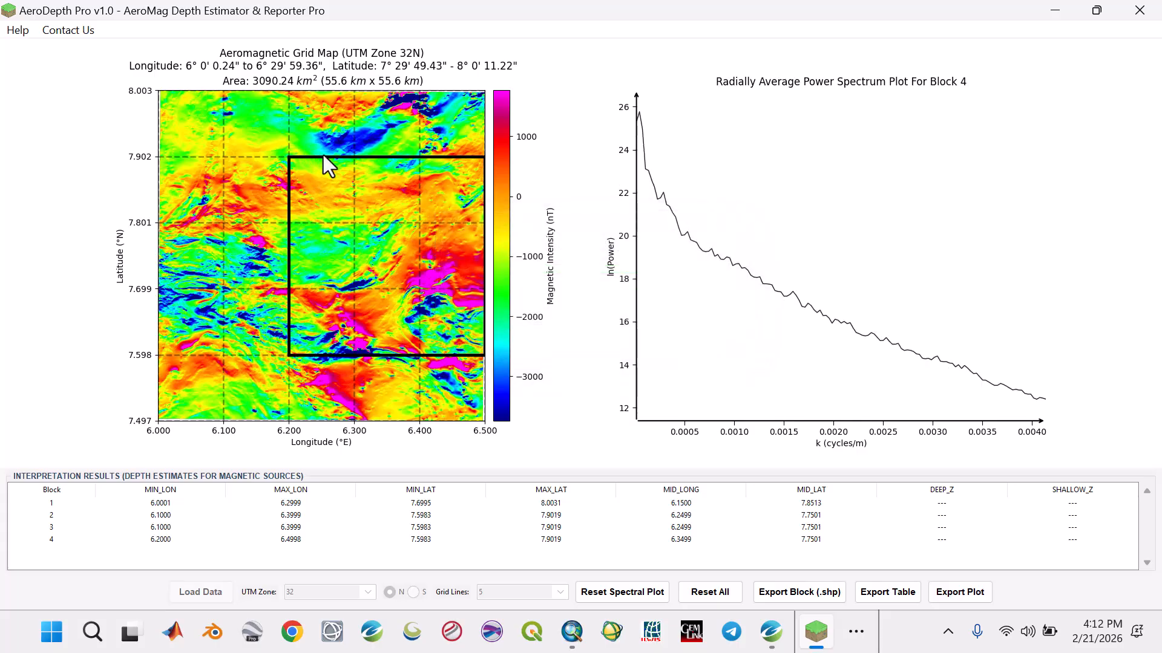
Shift the block back one cell west, and replace all blocks with a two-by-two-cell one in the northwest corner, 6.0–6.2°E, 7.801–8.003°N.
drag(393, 264, 324, 262)
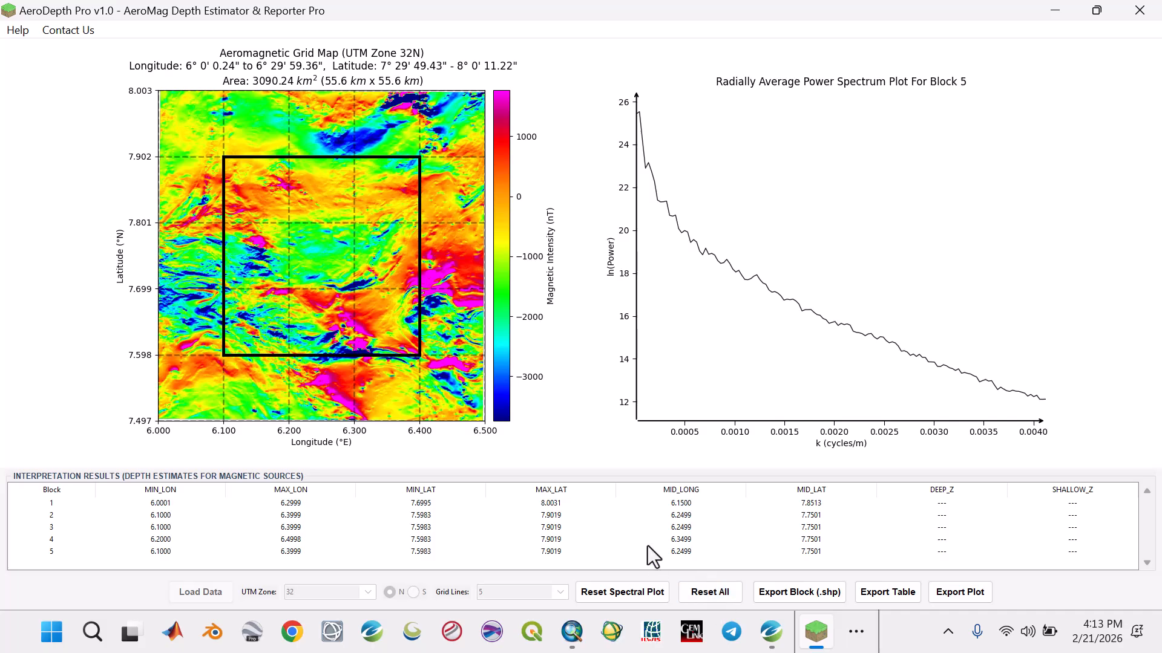
click(702, 601)
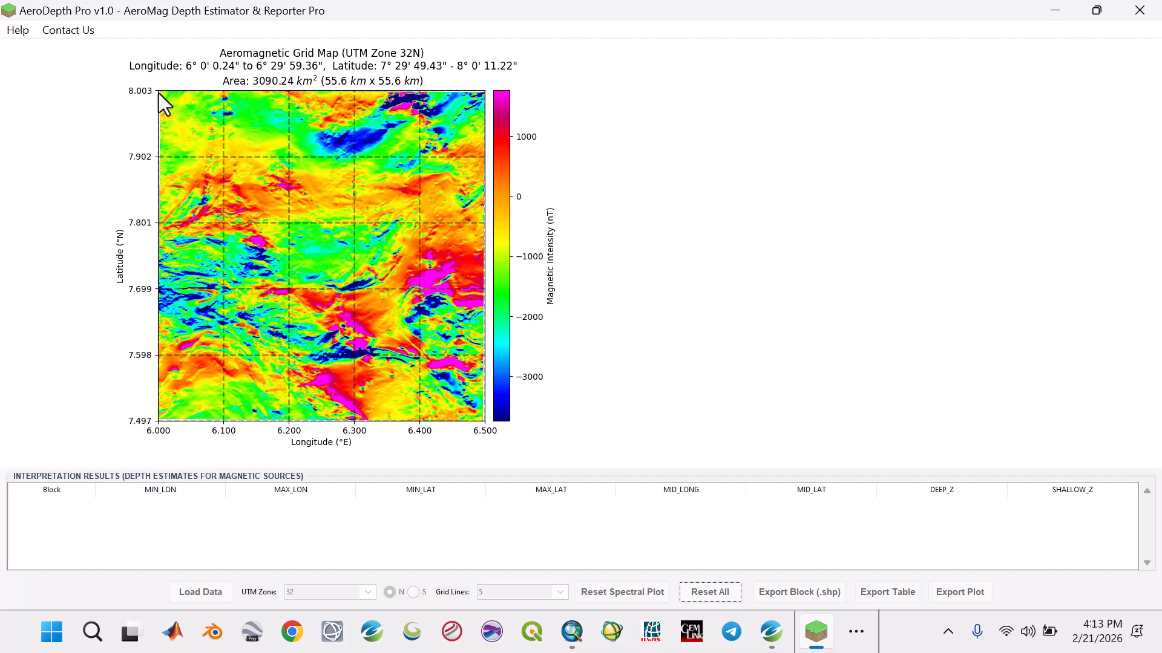
drag(161, 92, 288, 224)
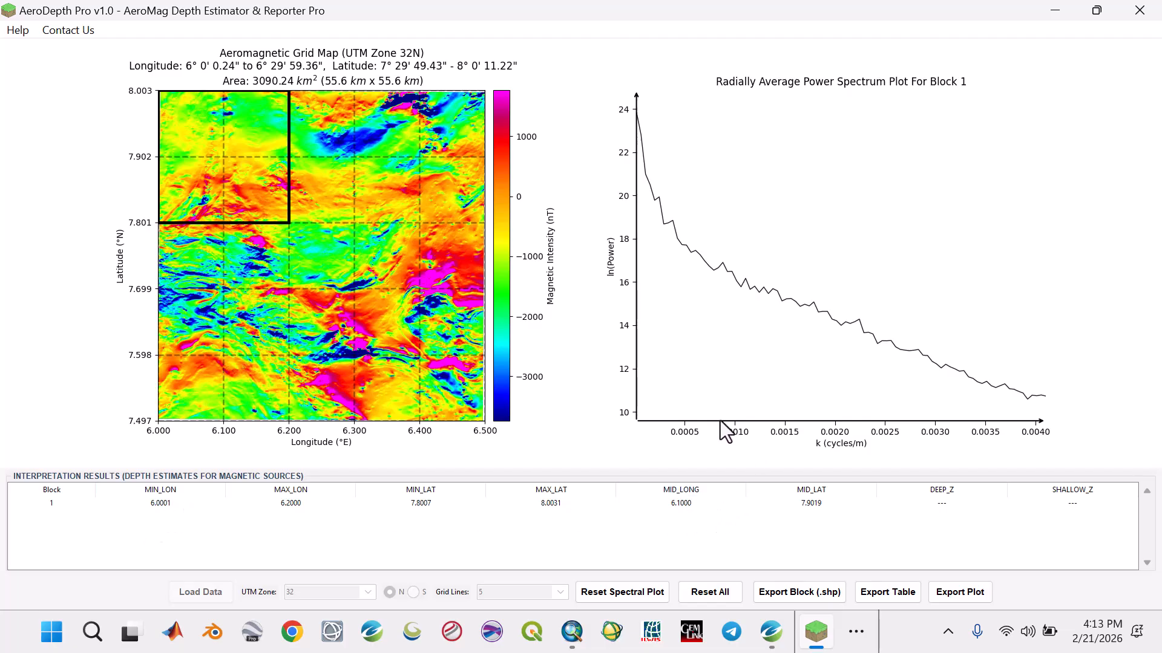
Fit deeper and shallow source lines to Block 1's power spectrum, and reset the spectral plot.
click(639, 121)
click(653, 199)
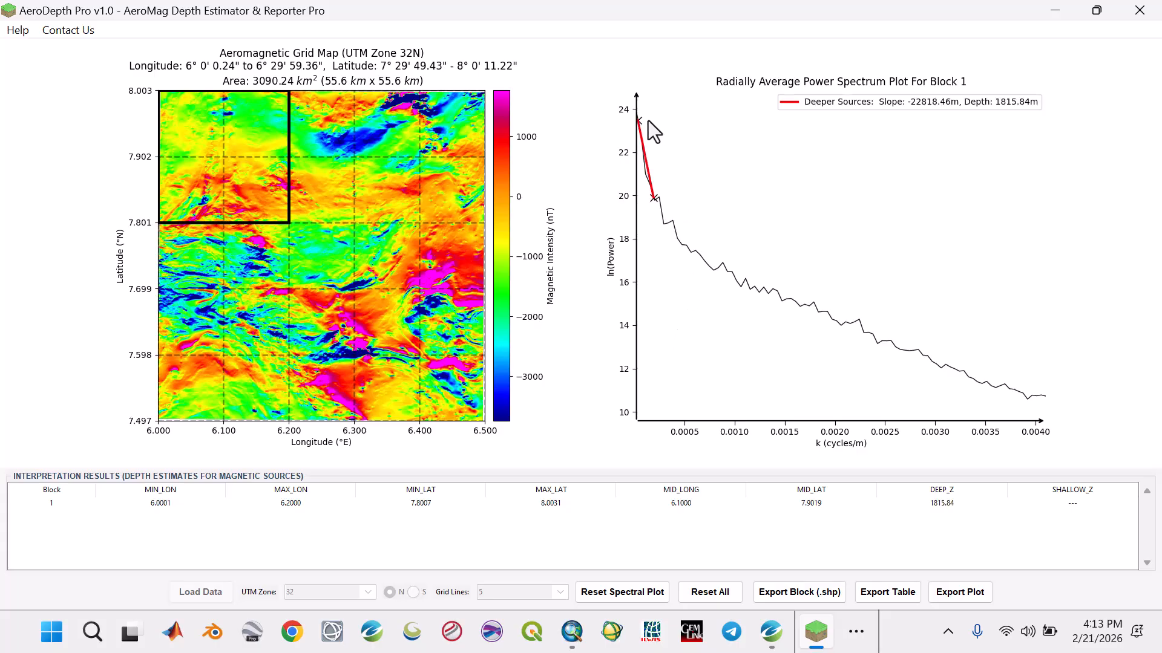
click(682, 242)
click(777, 301)
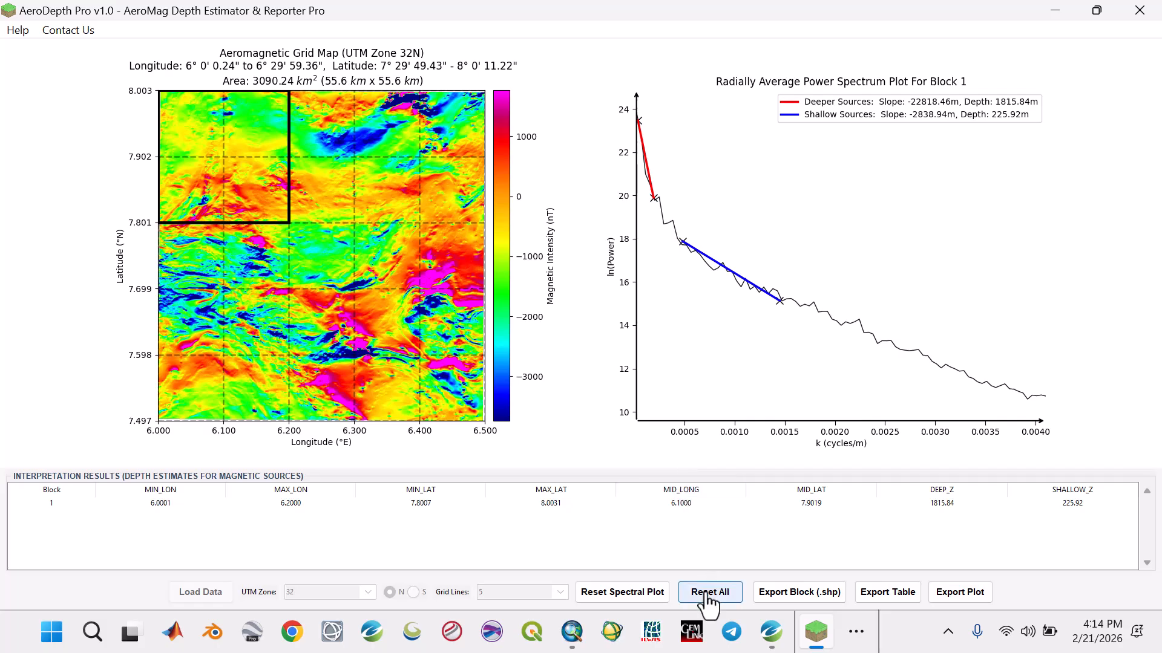
click(639, 599)
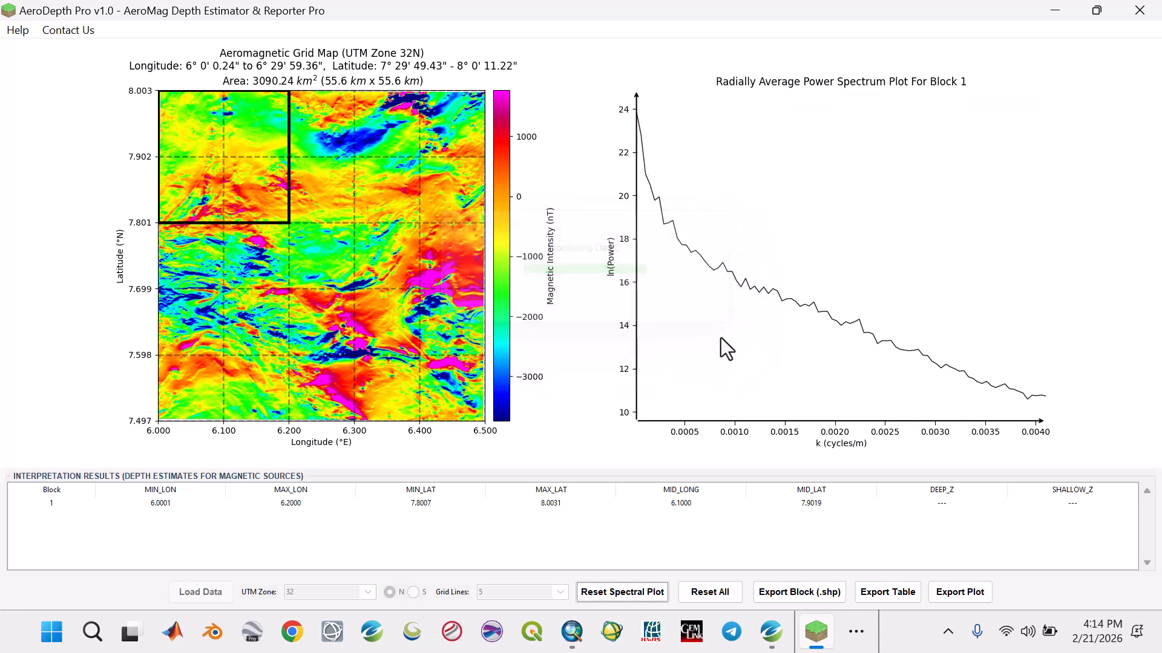
Fit Block 1's deeper (ln(Power) about 23.5–19.9) and shallow (about 18–16) source lines, and export the plot to the desktop as Spectral_Plot_Block1.png.
click(639, 120)
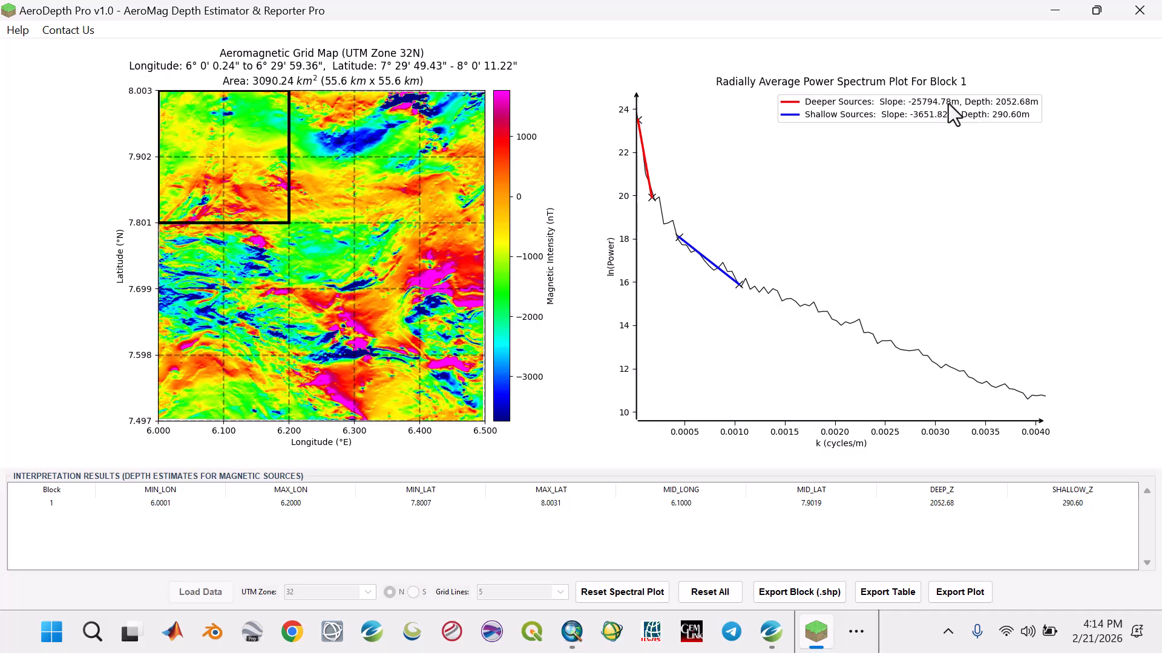
click(956, 599)
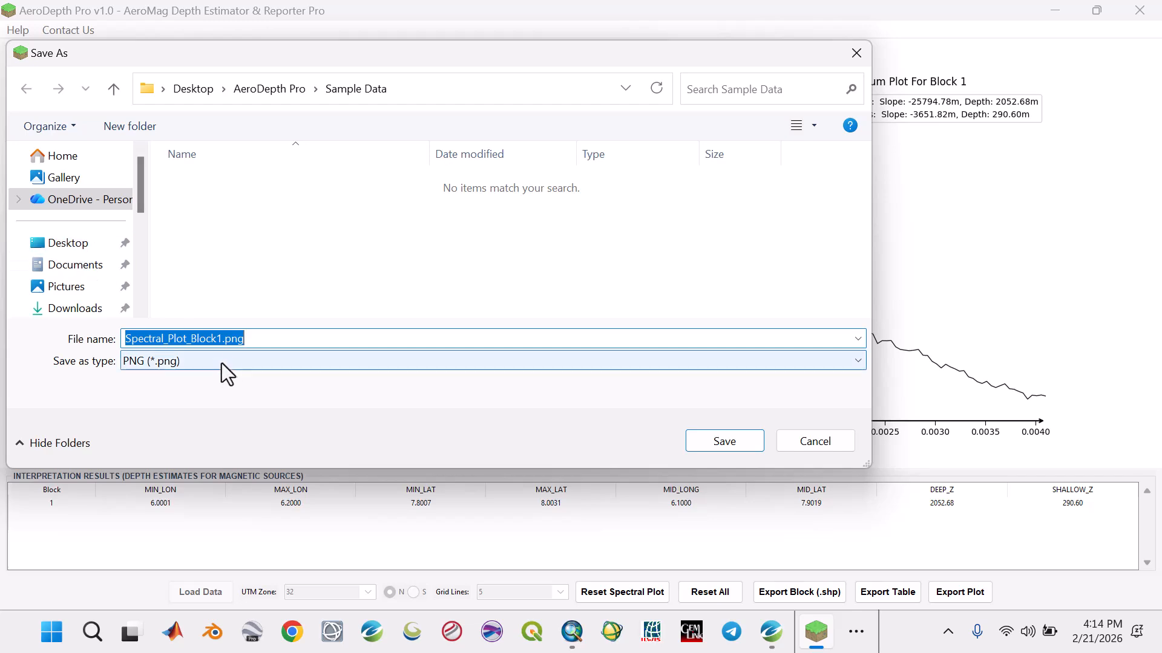
click(81, 245)
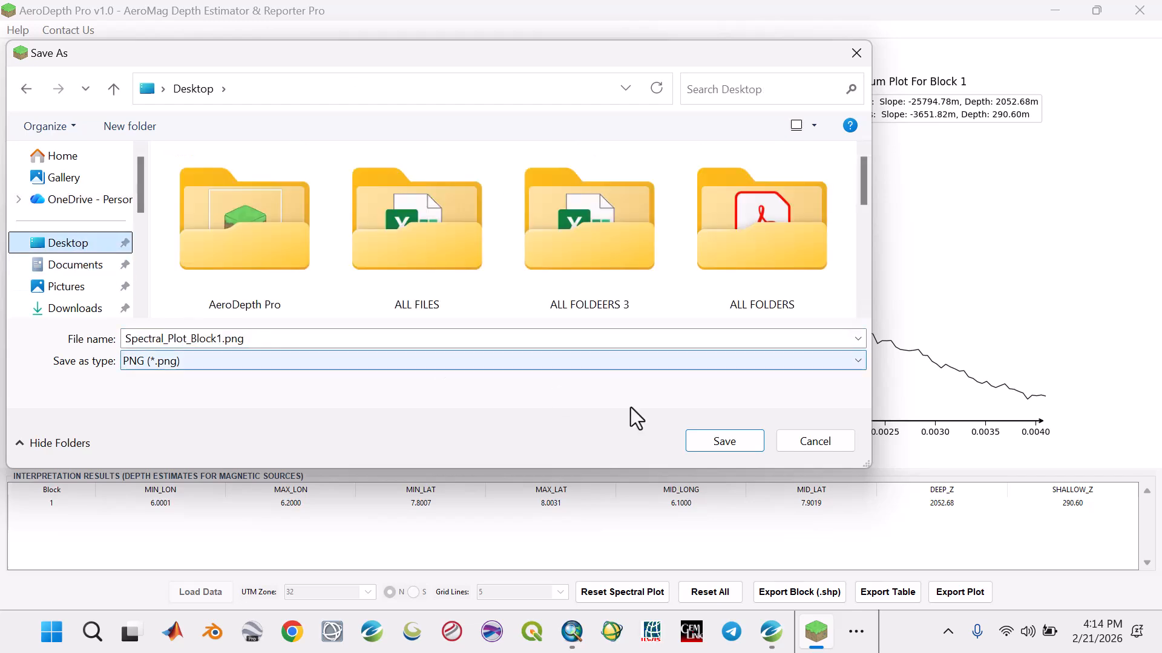
click(730, 442)
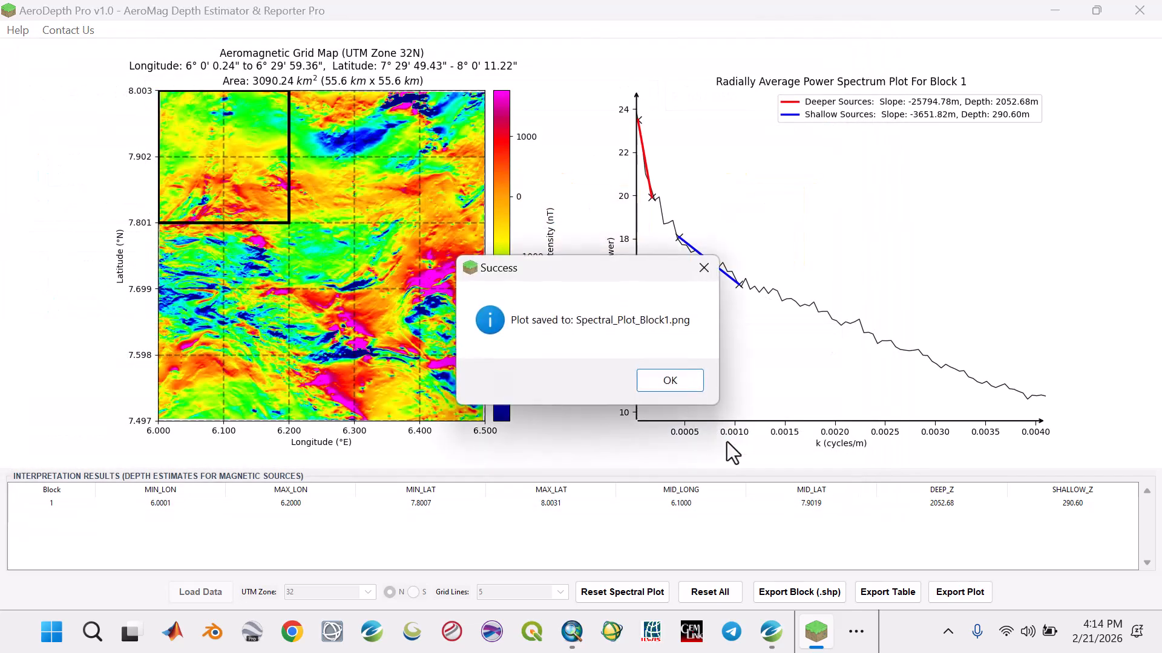
click(677, 377)
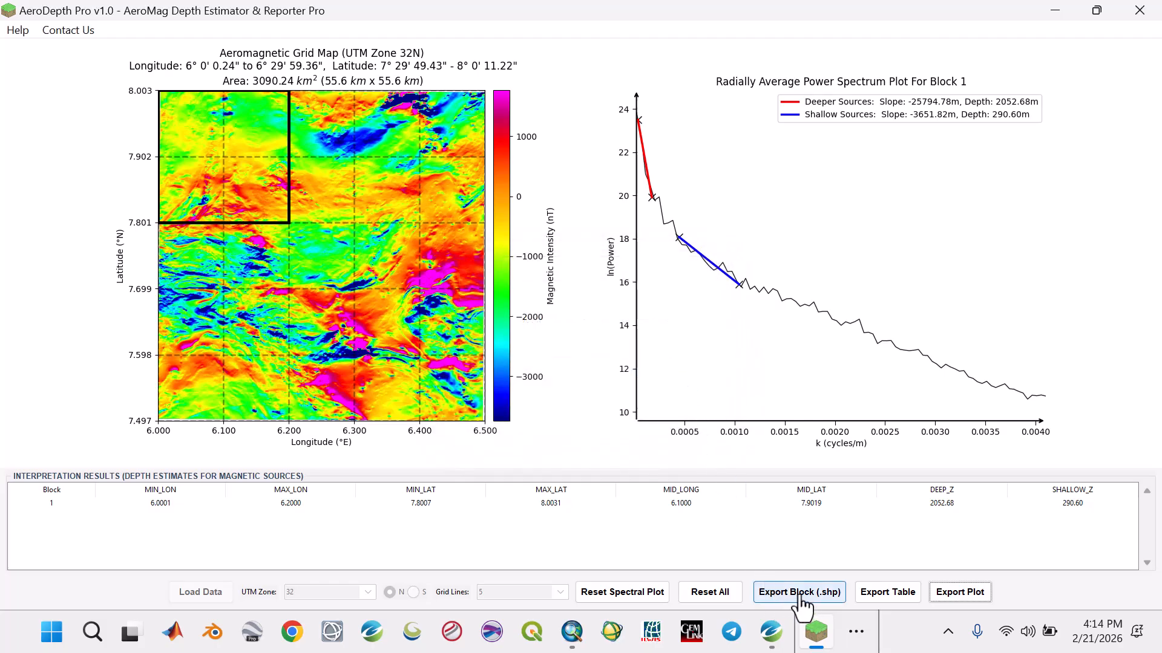
Export Block 1's area to the desktop as the shapefile Block1_LL.shp.
click(800, 595)
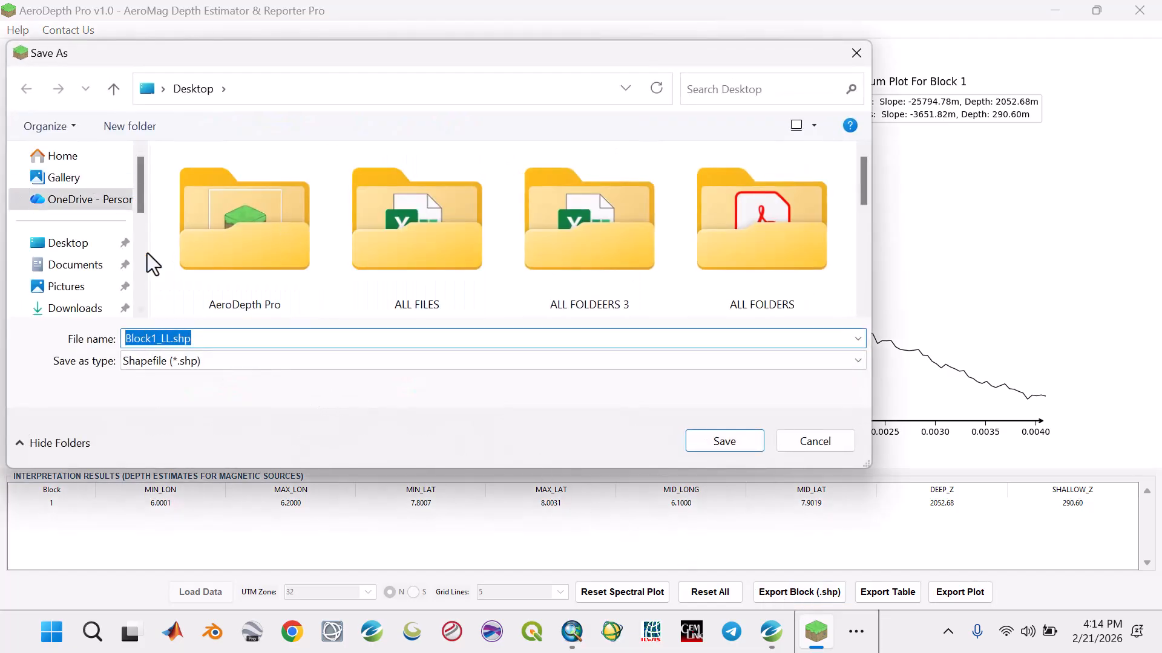
click(712, 448)
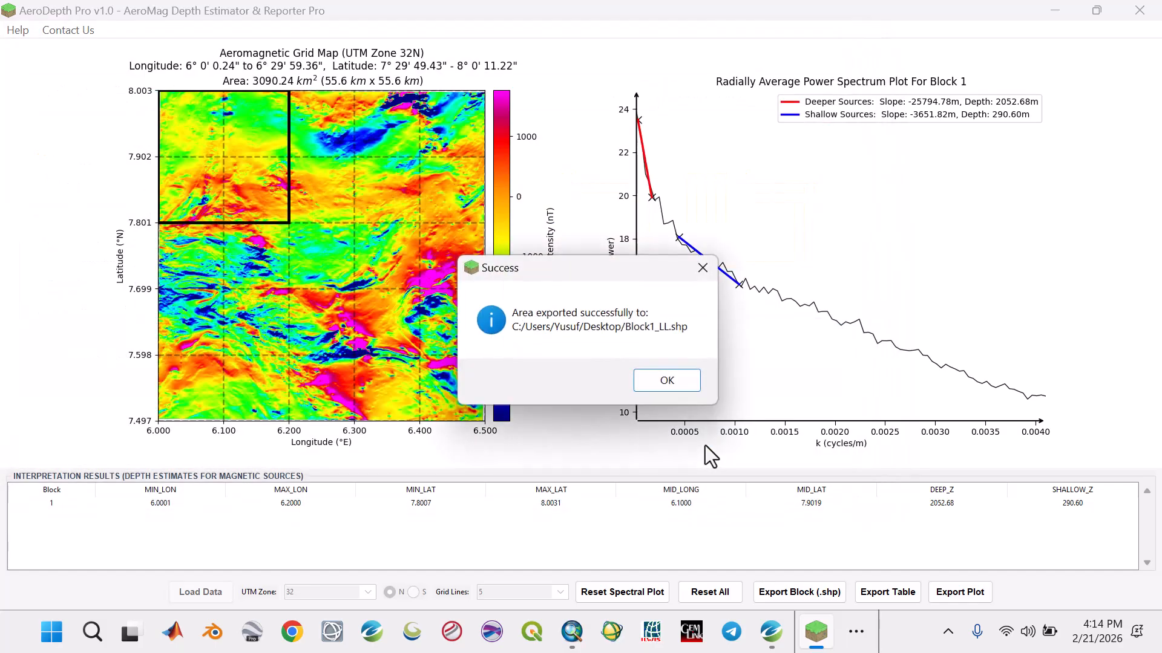
click(677, 383)
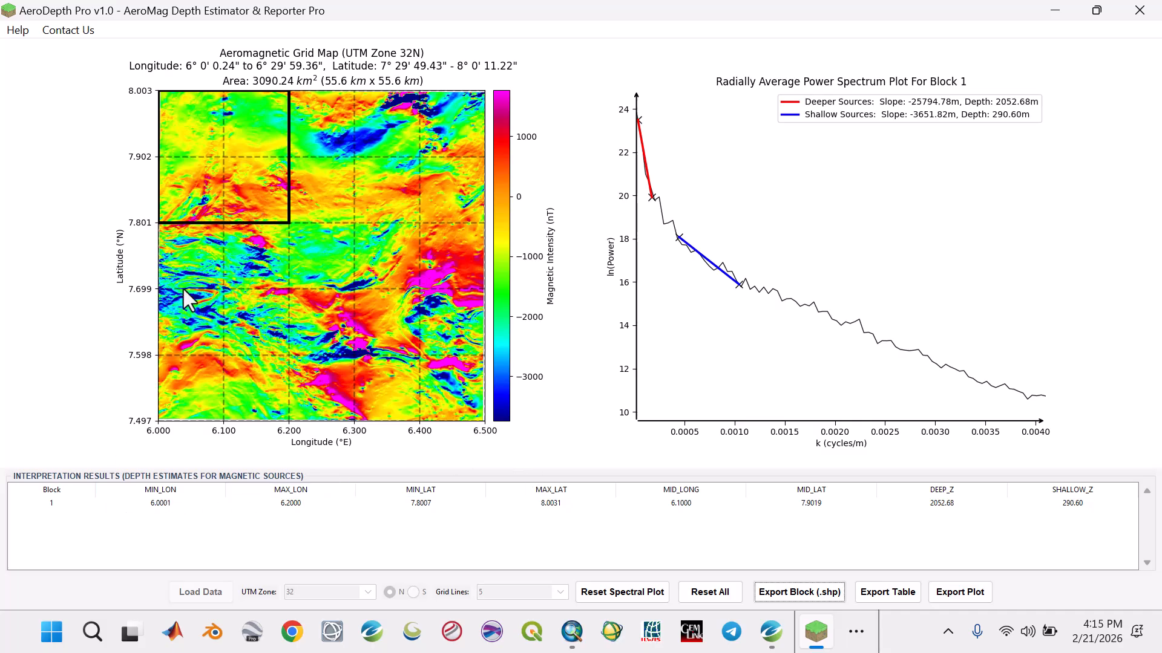
Shift the block one cell east to 6.1–6.3°E, and fit deeper and shallow source lines to its power spectrum.
click(223, 176)
drag(223, 176, 290, 177)
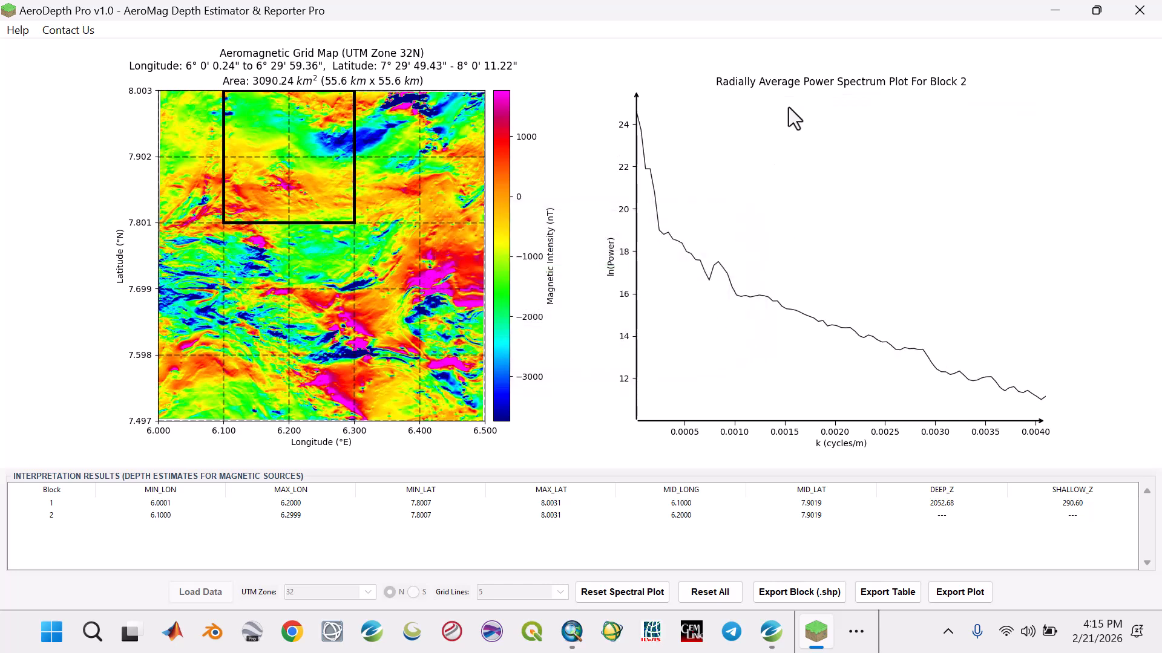
click(640, 121)
click(686, 253)
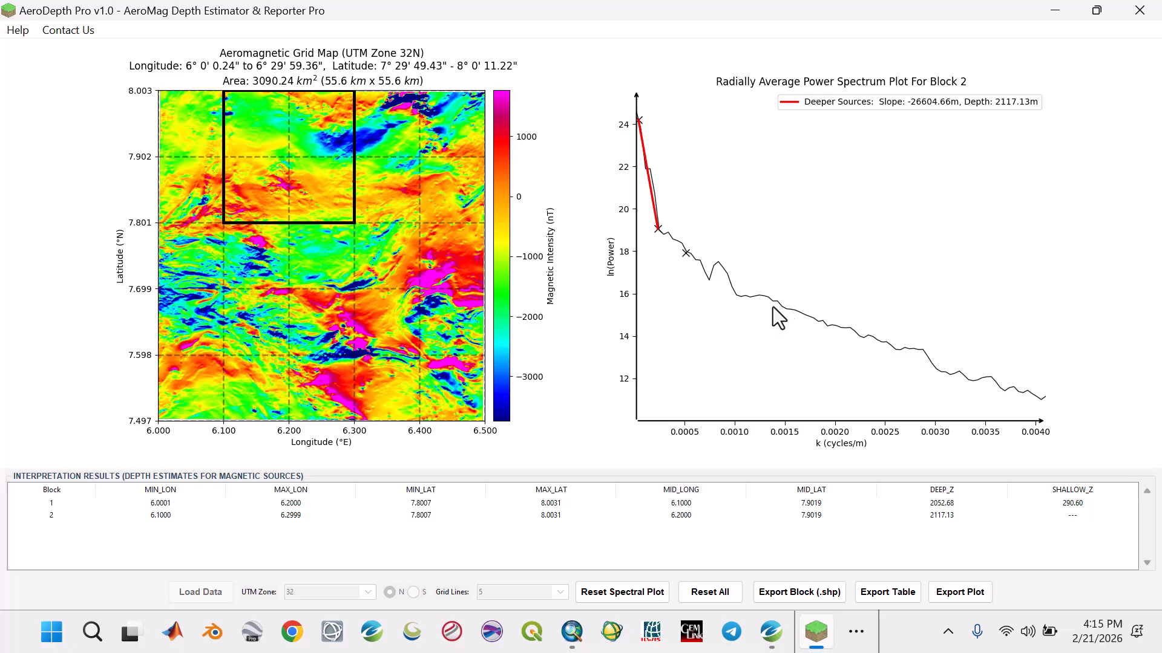
click(796, 382)
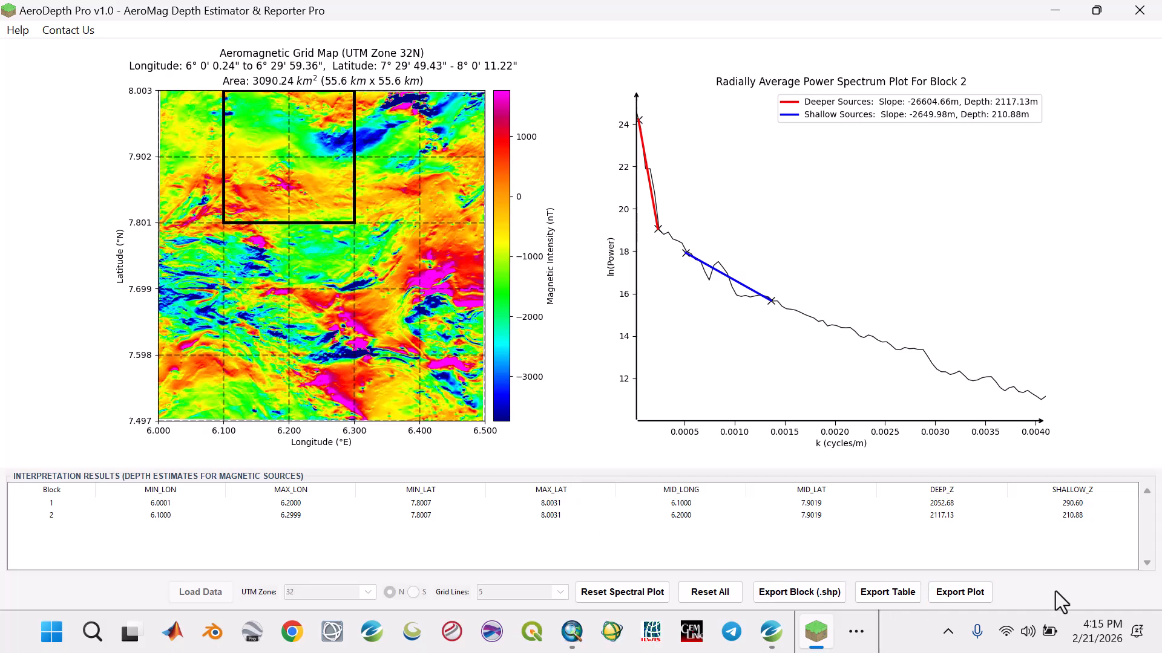
Export Block 2's spectral plot to the desktop as Spectral_Plot_Block2.png, and cancel its shapefile export.
click(957, 595)
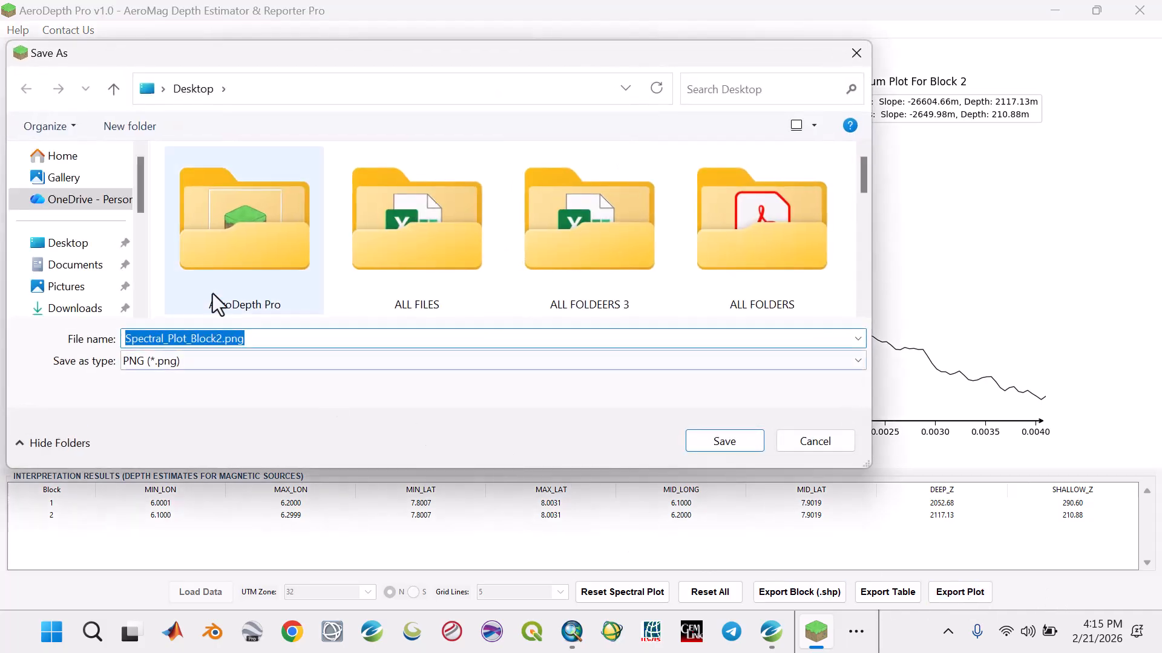
click(709, 440)
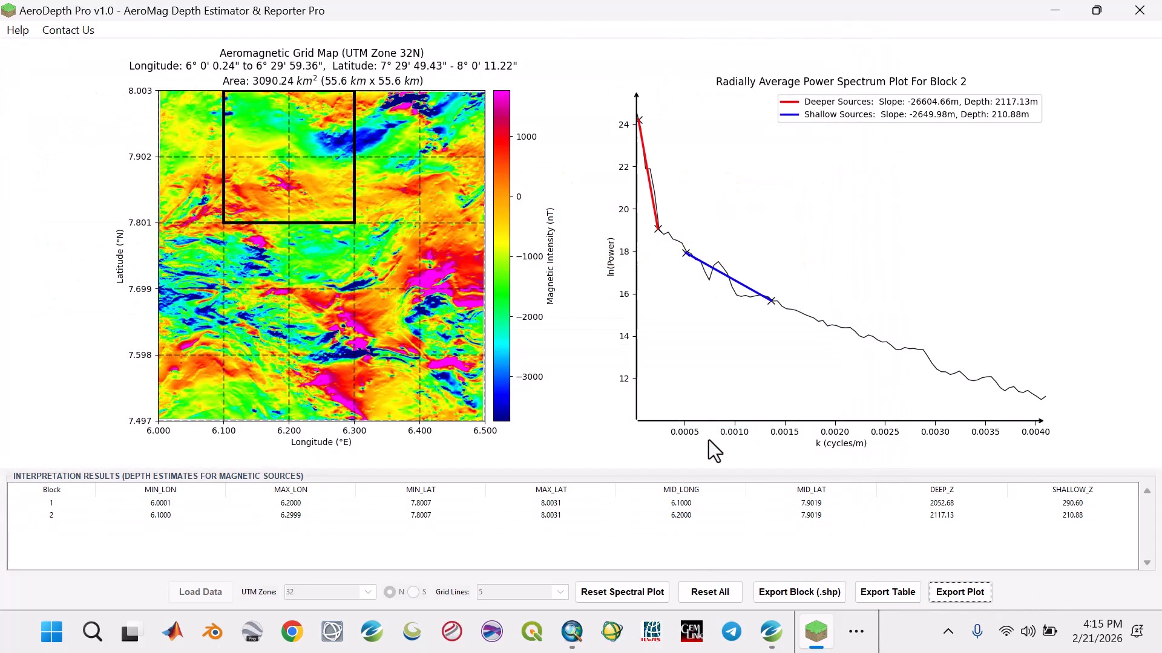
click(652, 385)
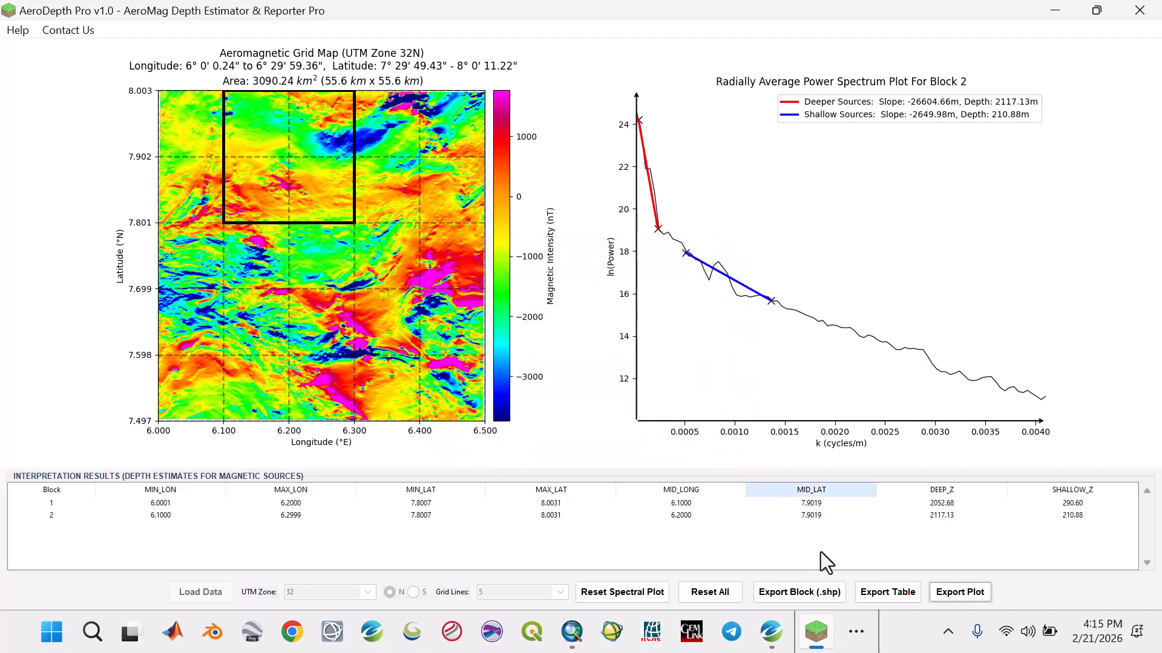
click(811, 596)
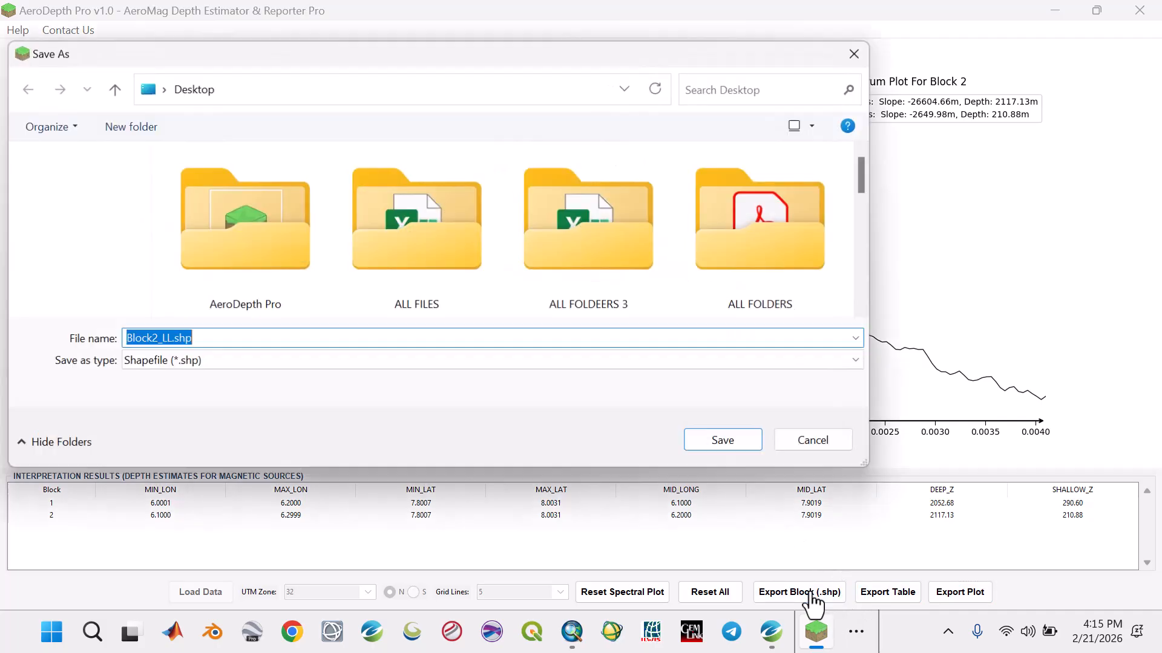
click(814, 441)
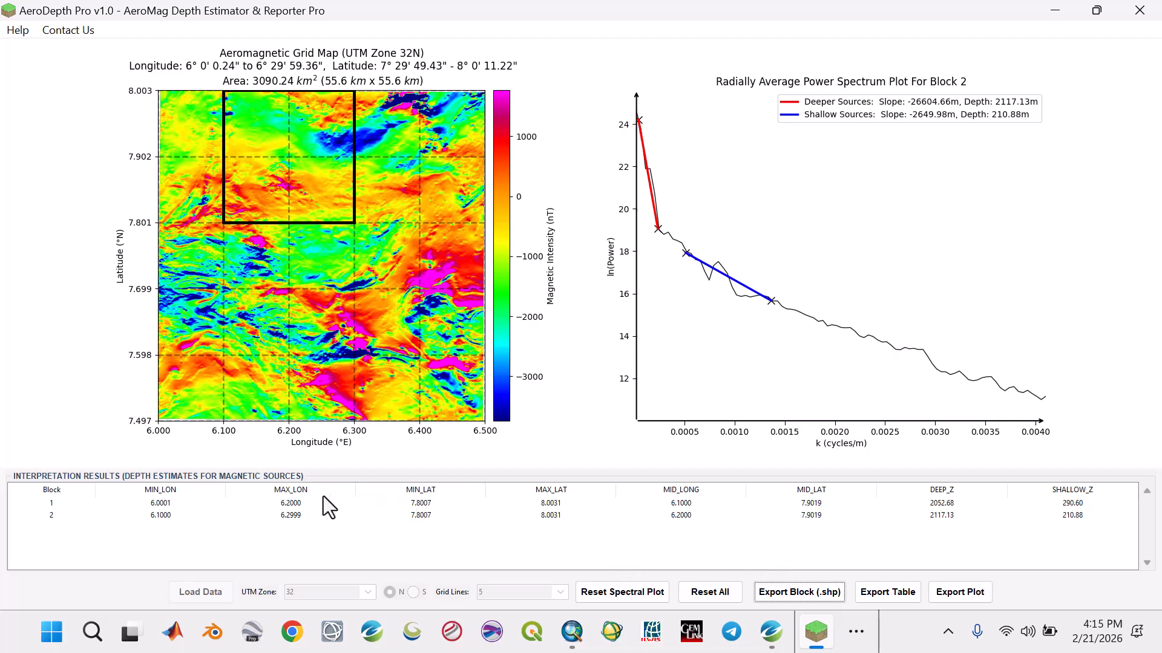
Export the interpretation results table to the desktop as a CSV file named Results.
click(881, 593)
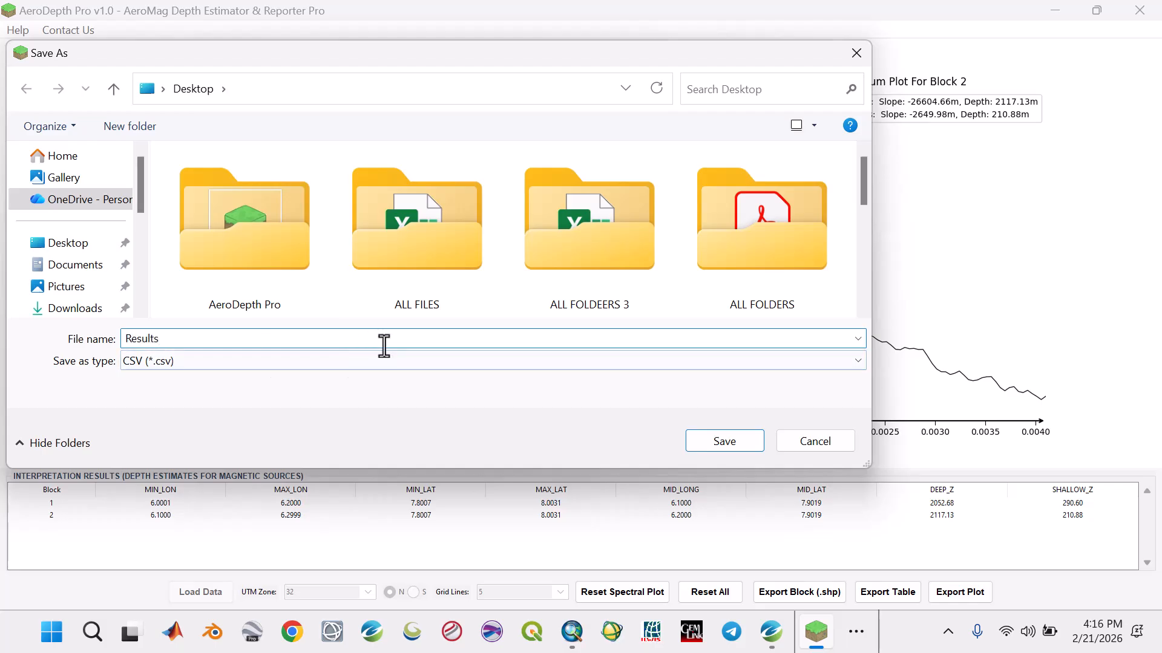
click(739, 445)
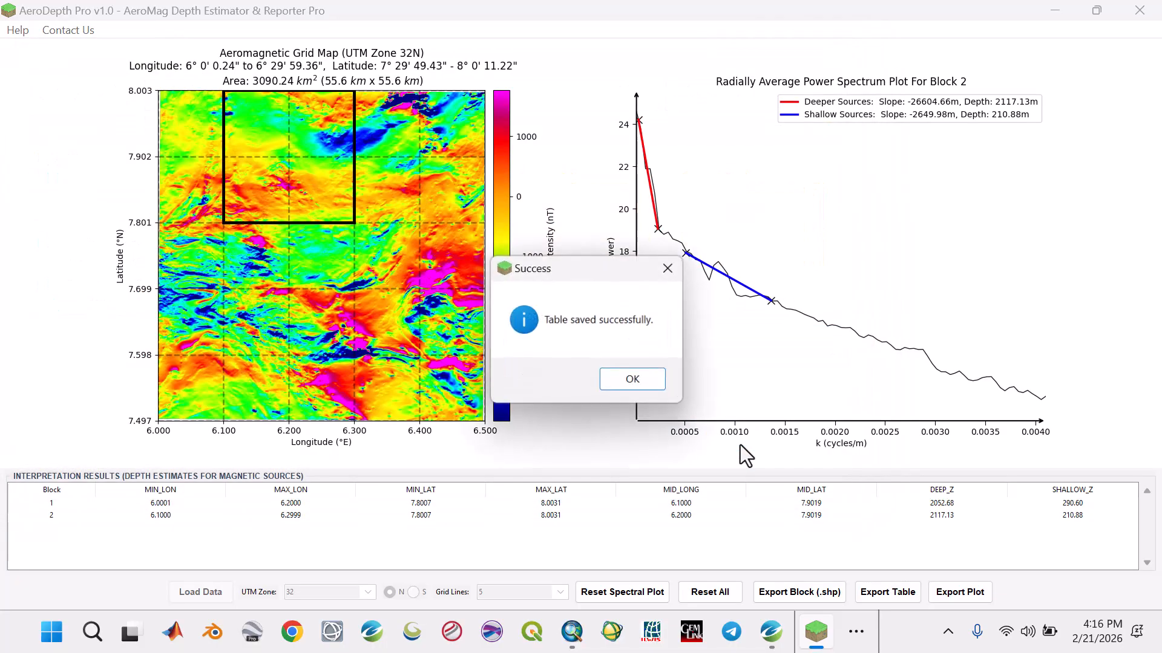
click(628, 382)
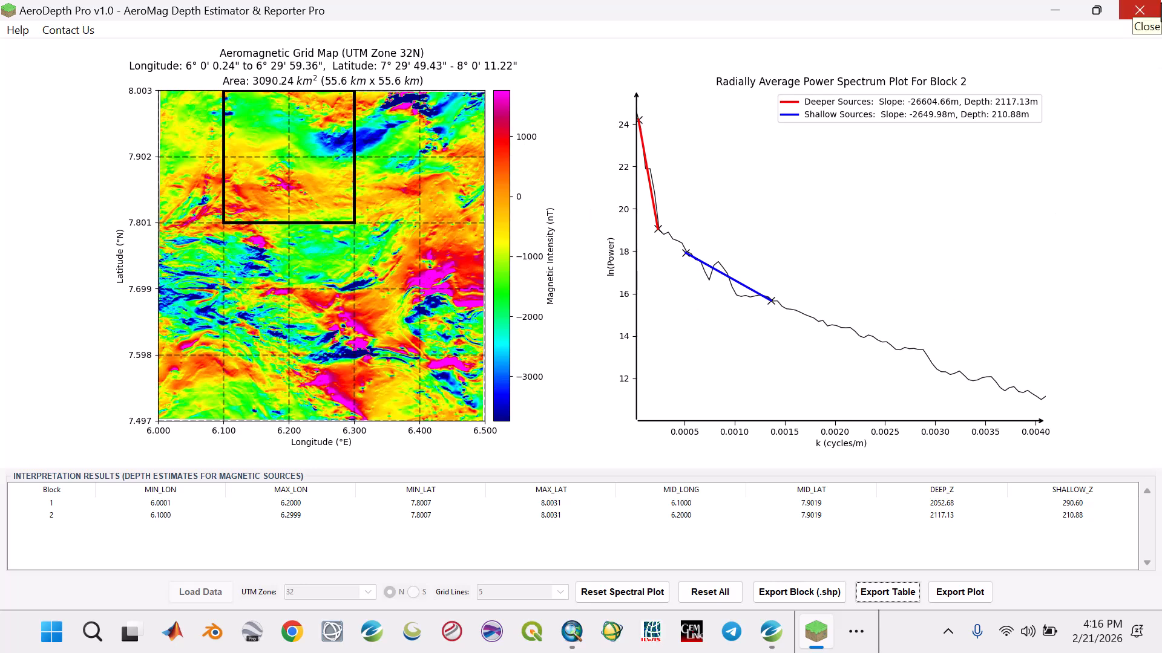
Refresh the desktop and view the exported plots Spectral_Plot_Block1.png and Spectral_Plot_Block2.png.
click(1059, 5)
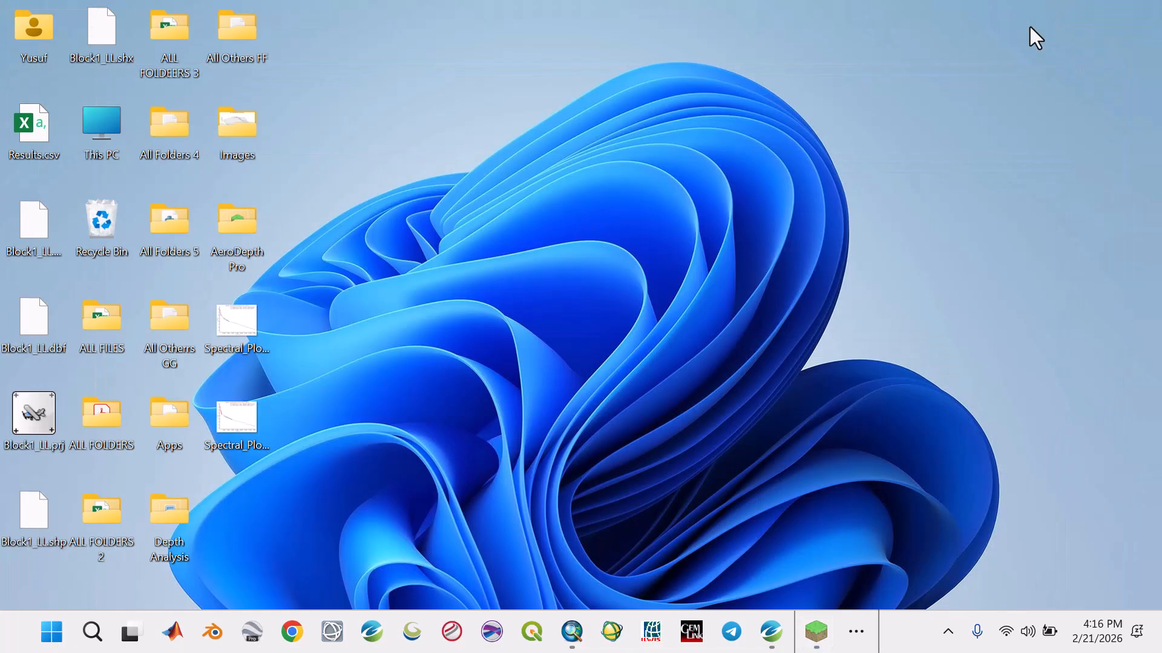
right_click(659, 119)
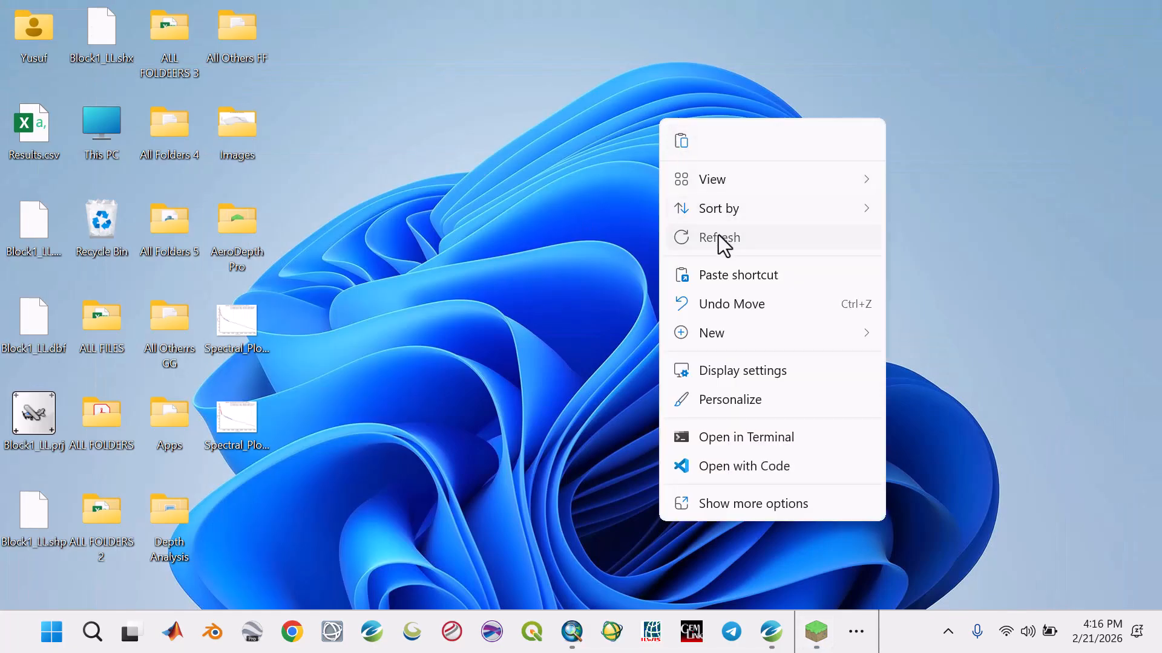
click(796, 245)
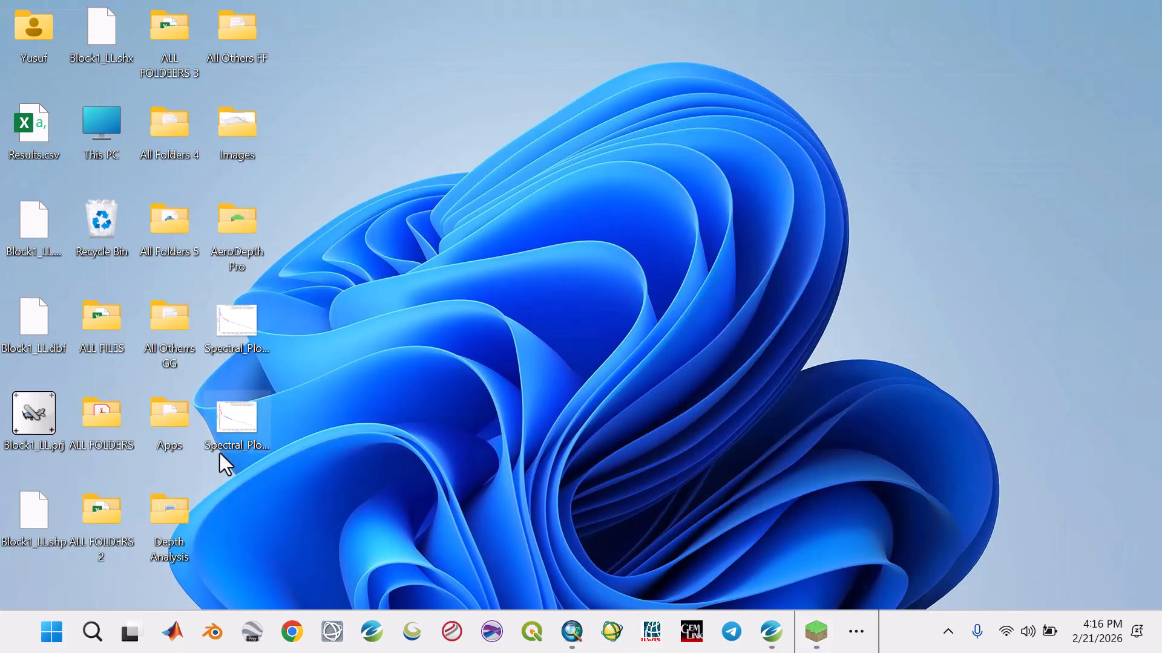
double_click(242, 326)
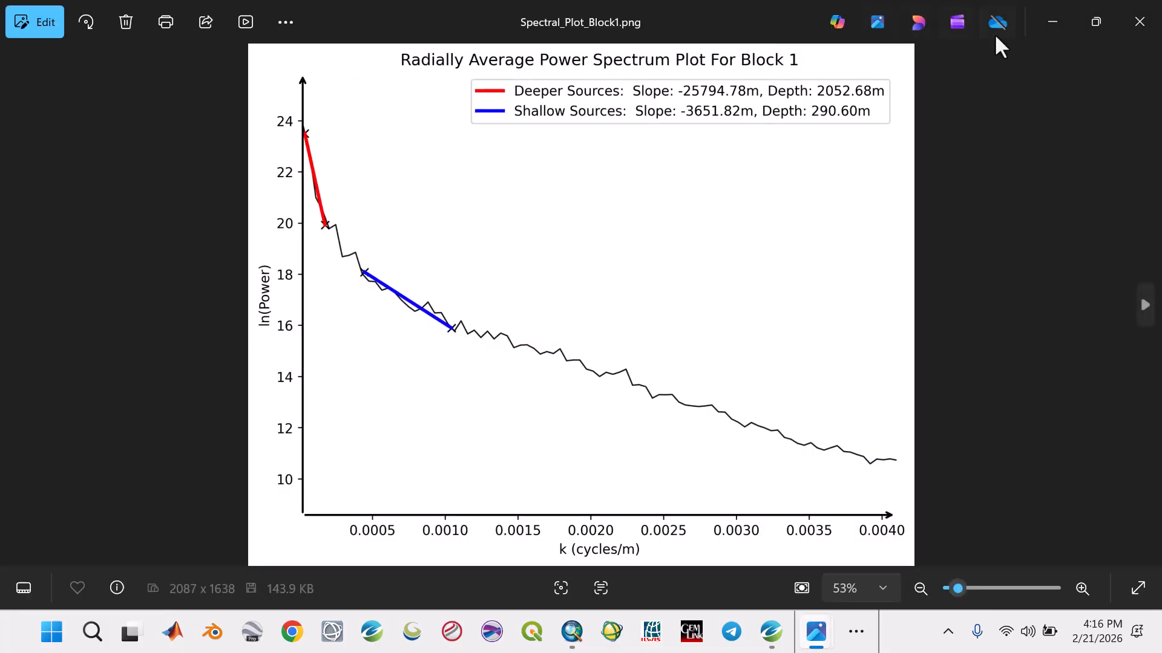
click(1139, 22)
double_click(232, 432)
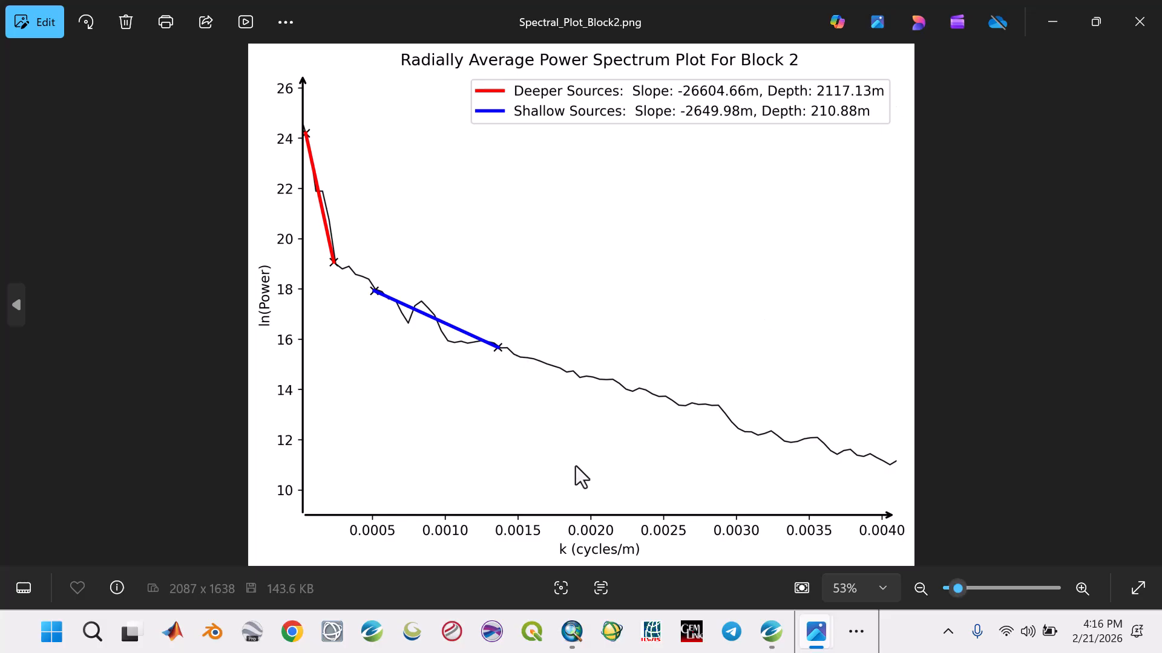
click(1140, 22)
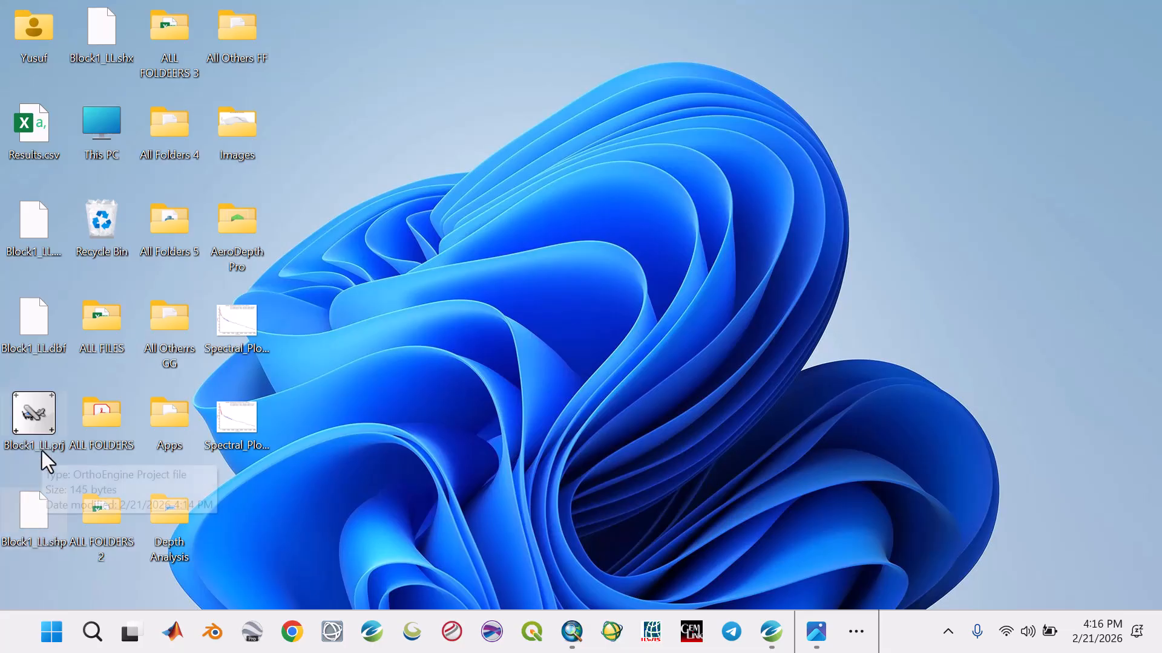
Delete both exported spectral plot images and the Block1_LL shapefile files except Block1_LL.shx from the desktop.
click(41, 330)
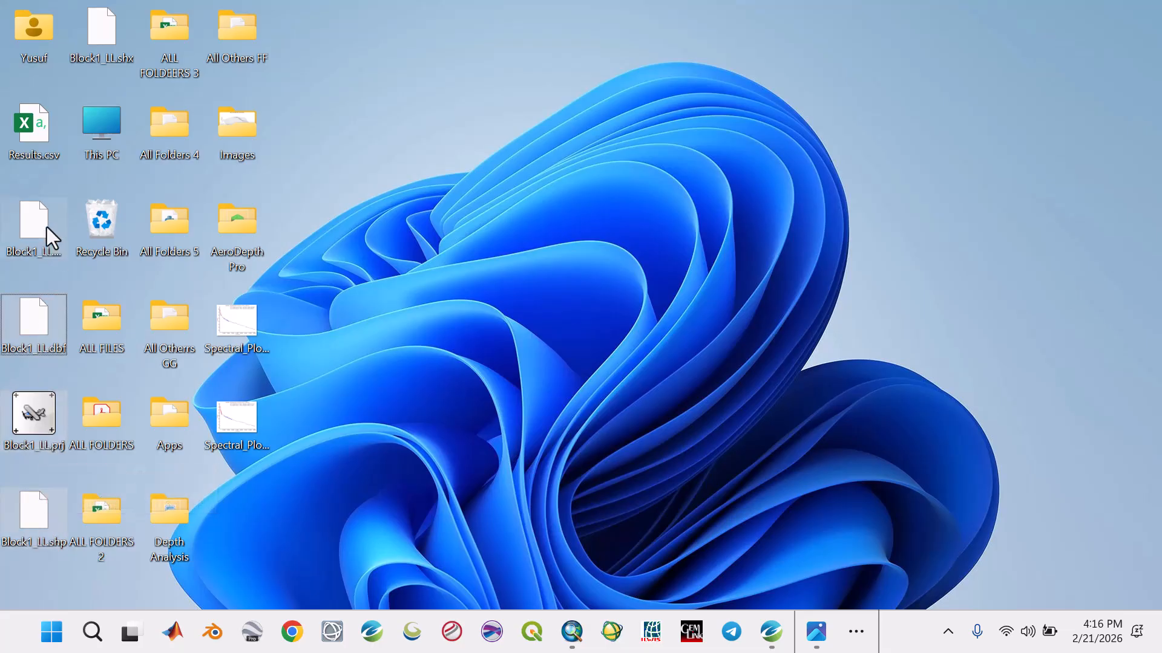
click(230, 431)
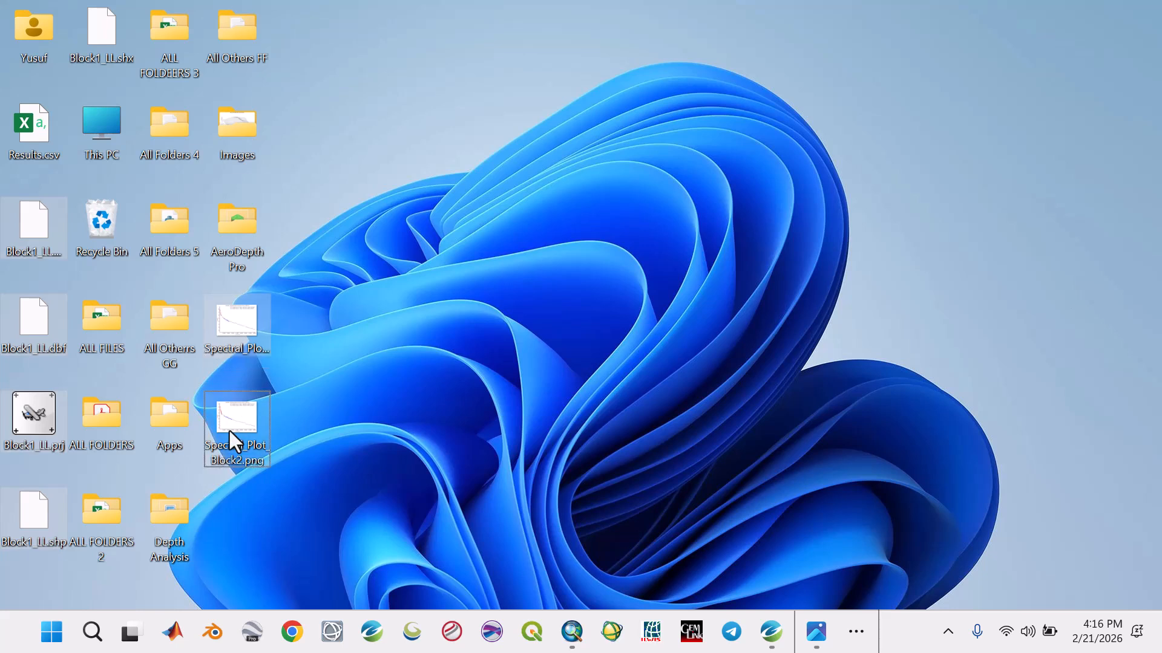
key(Delete)
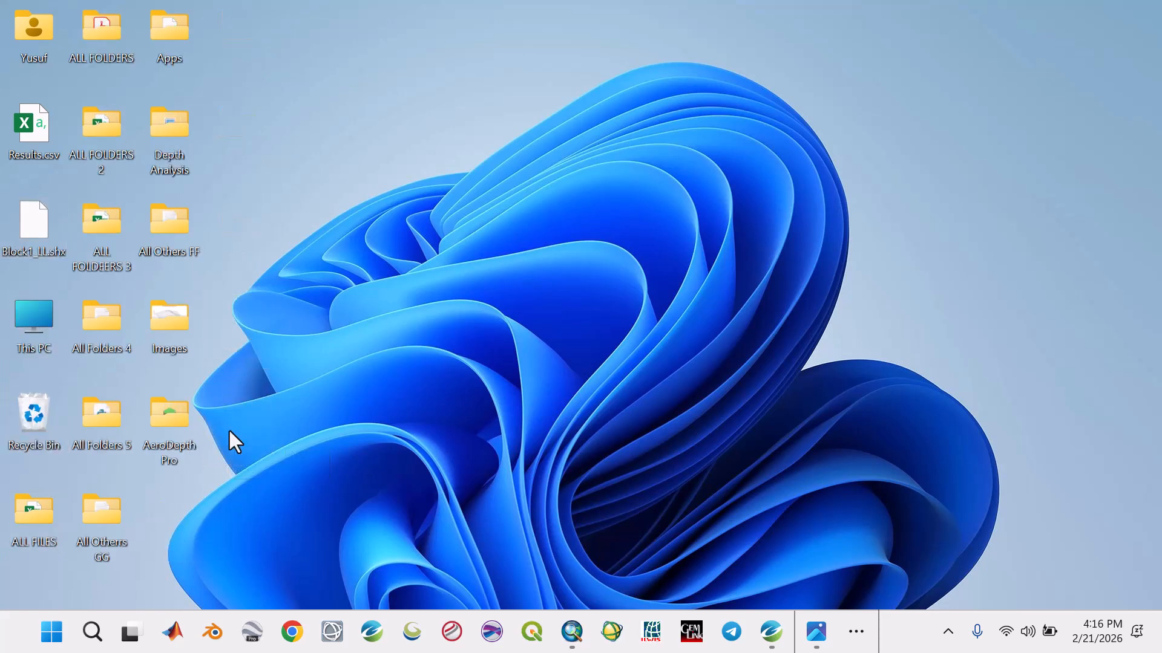
Empty the Recycle Bin permanently and delete the remaining Block1_LL.shx file from the desktop.
right_click(34, 404)
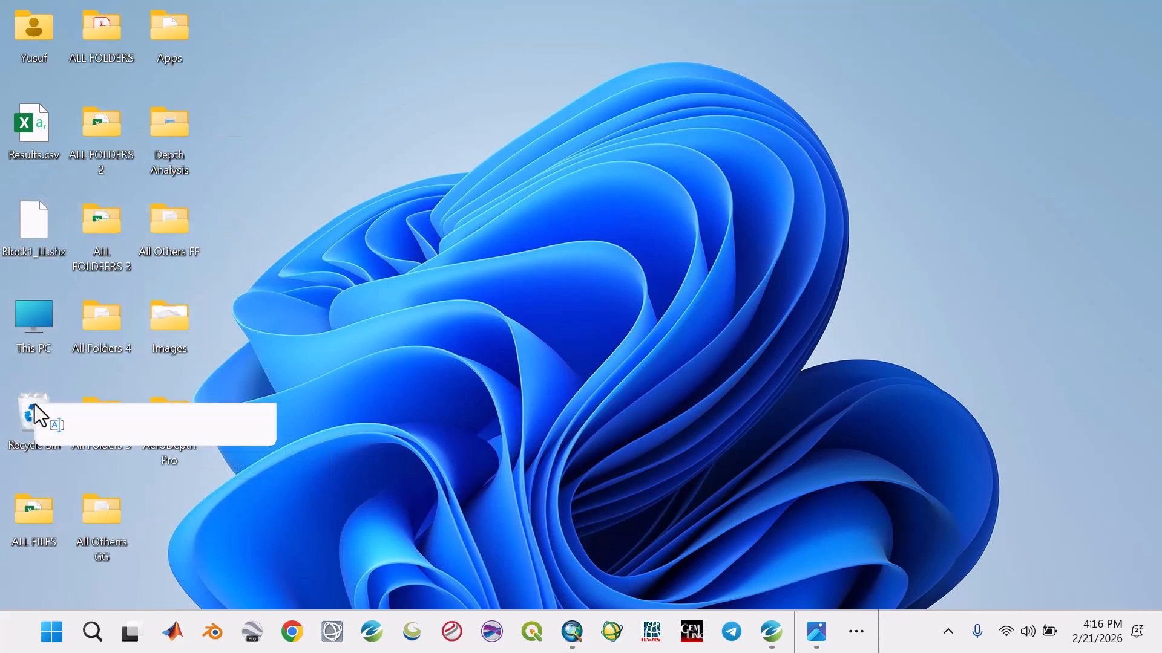
click(127, 260)
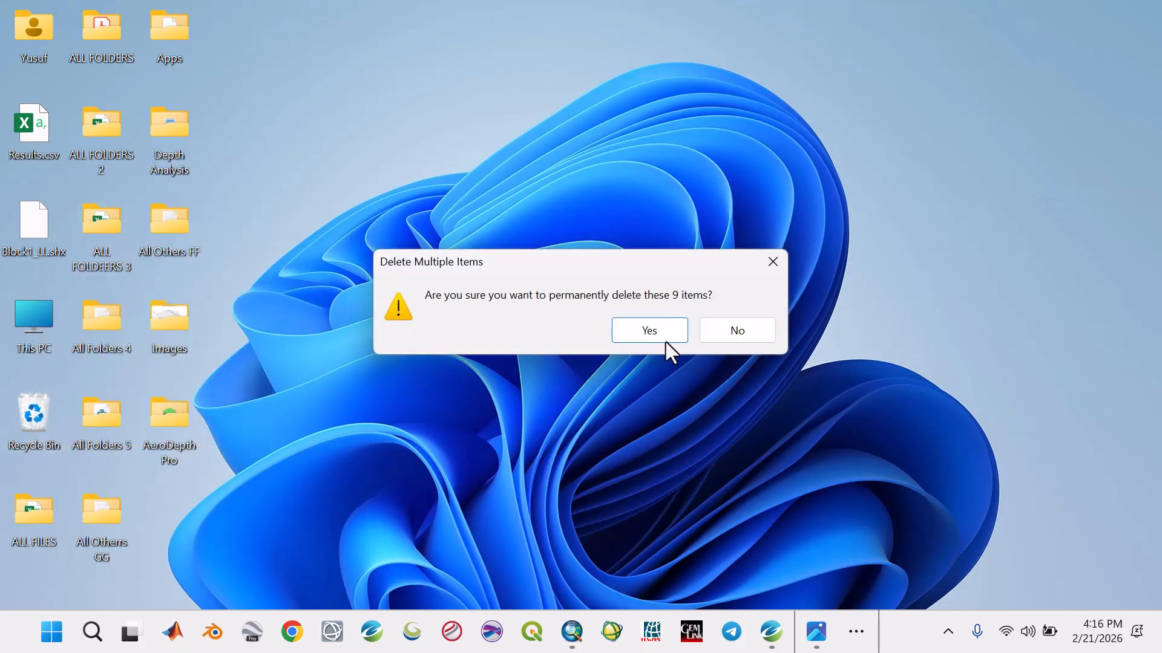
click(659, 332)
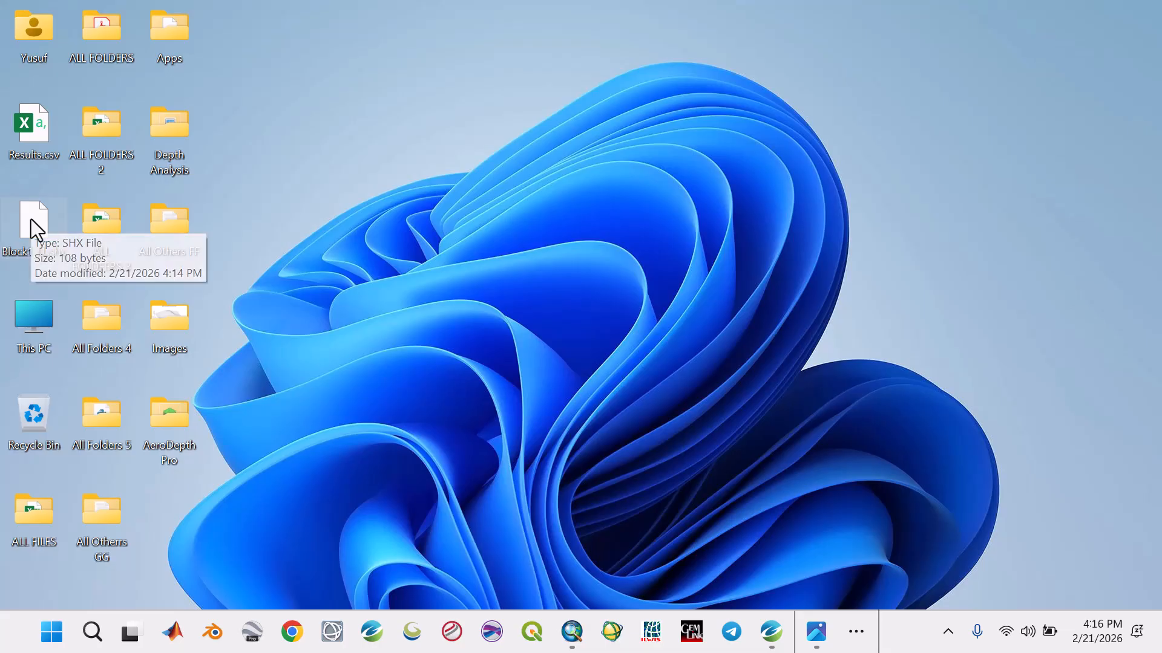
key(Delete)
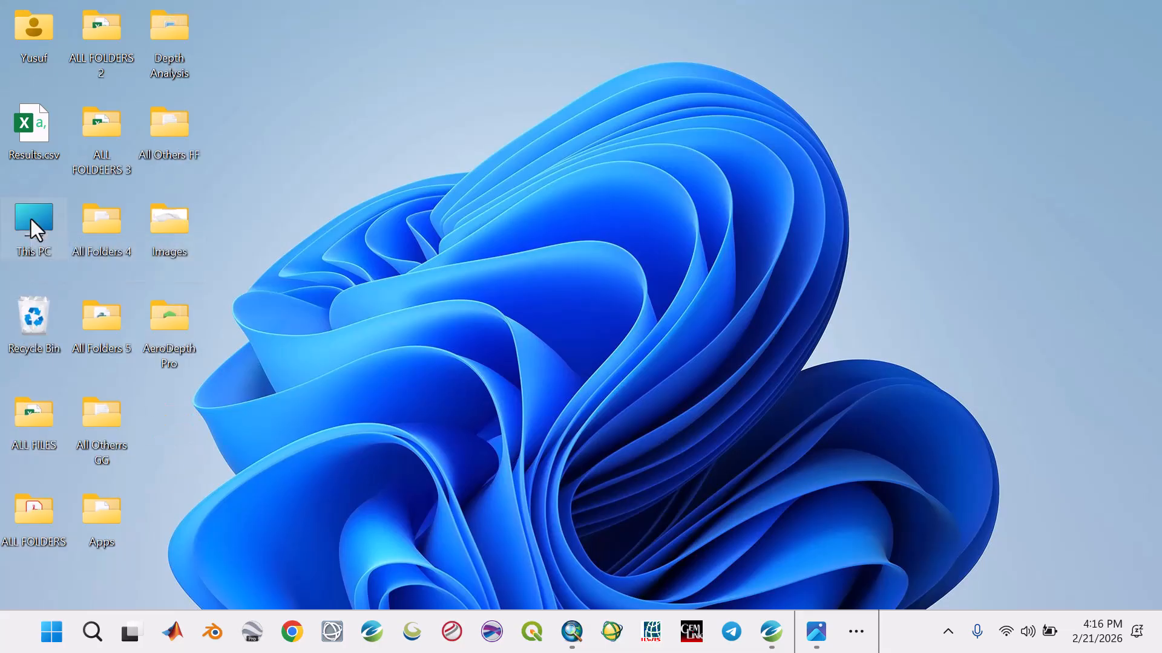
Open Results.csv from the desktop in a maximized Excel window and review the block numbers, coordinate bounds and depth columns.
double_click(45, 132)
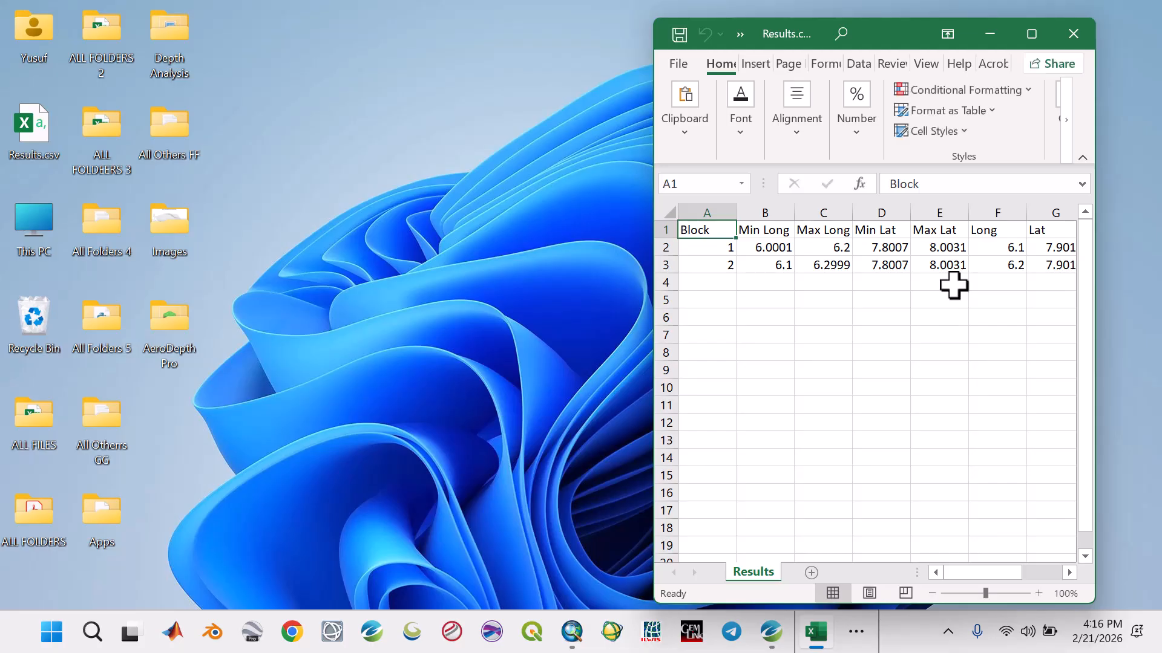
click(1031, 33)
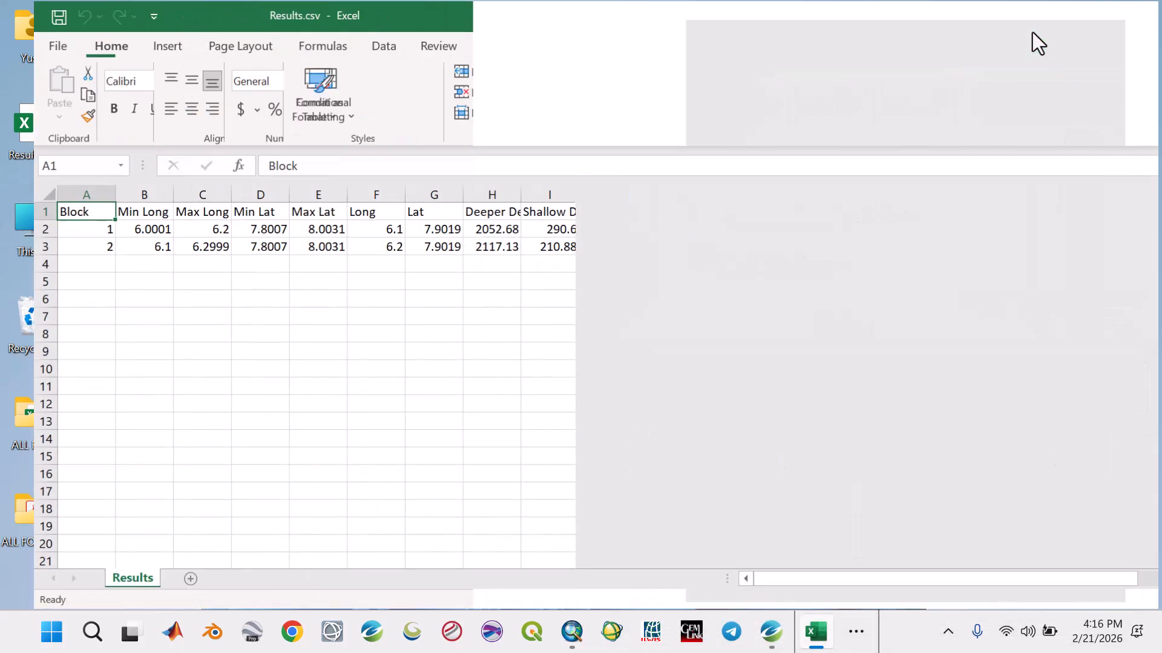
click(109, 231)
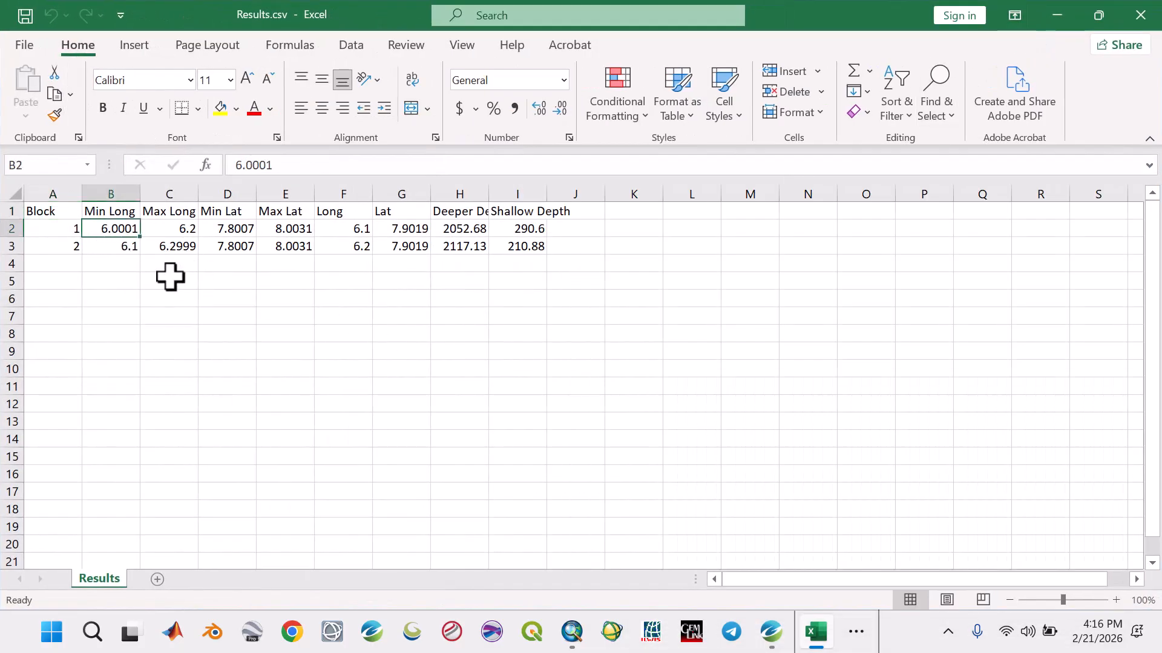
click(151, 314)
click(78, 245)
click(73, 229)
click(121, 228)
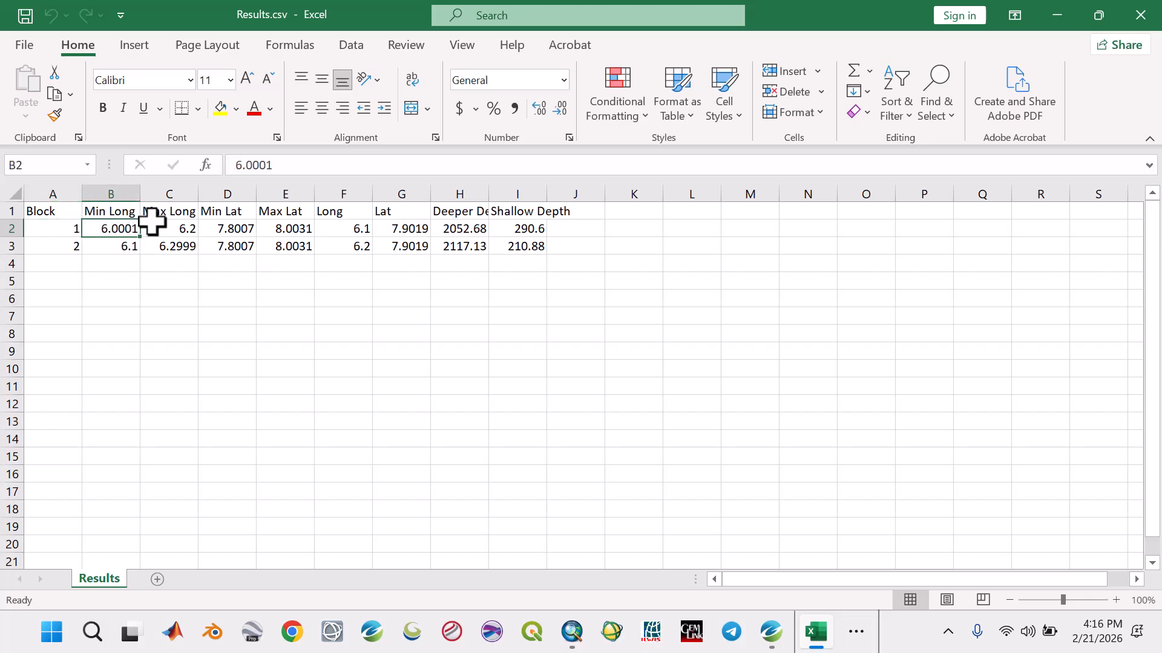
click(185, 228)
click(239, 228)
click(388, 213)
click(514, 247)
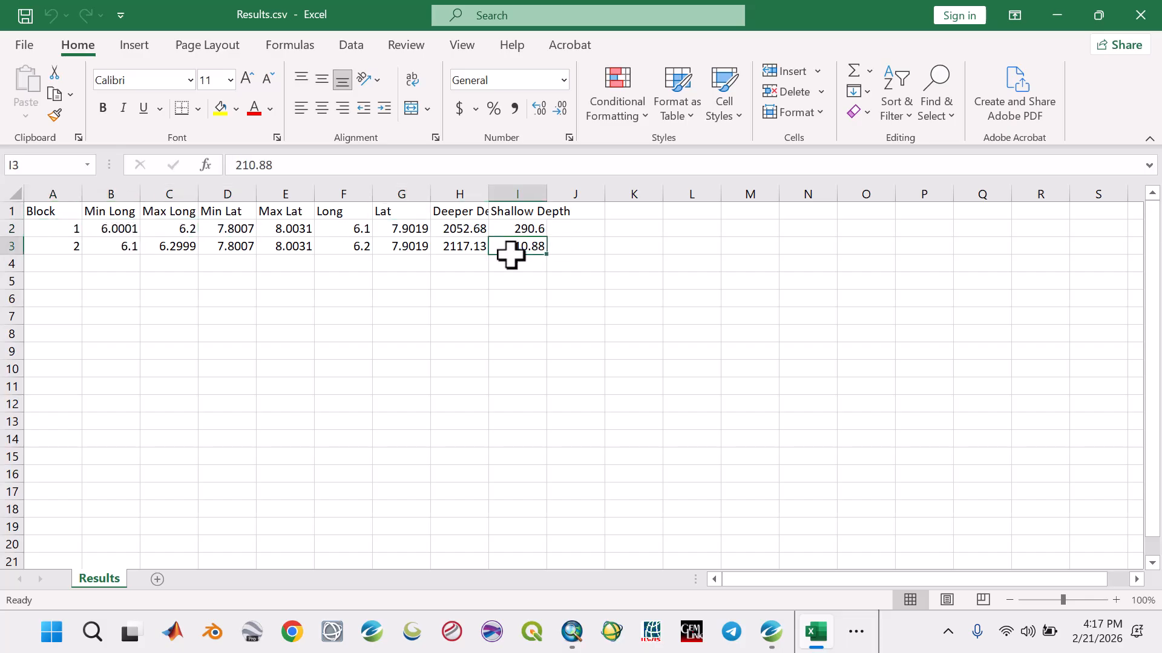
Examine the centre longitude and latitude values of Blocks 1 and 2 in the Long and Lat columns.
click(75, 248)
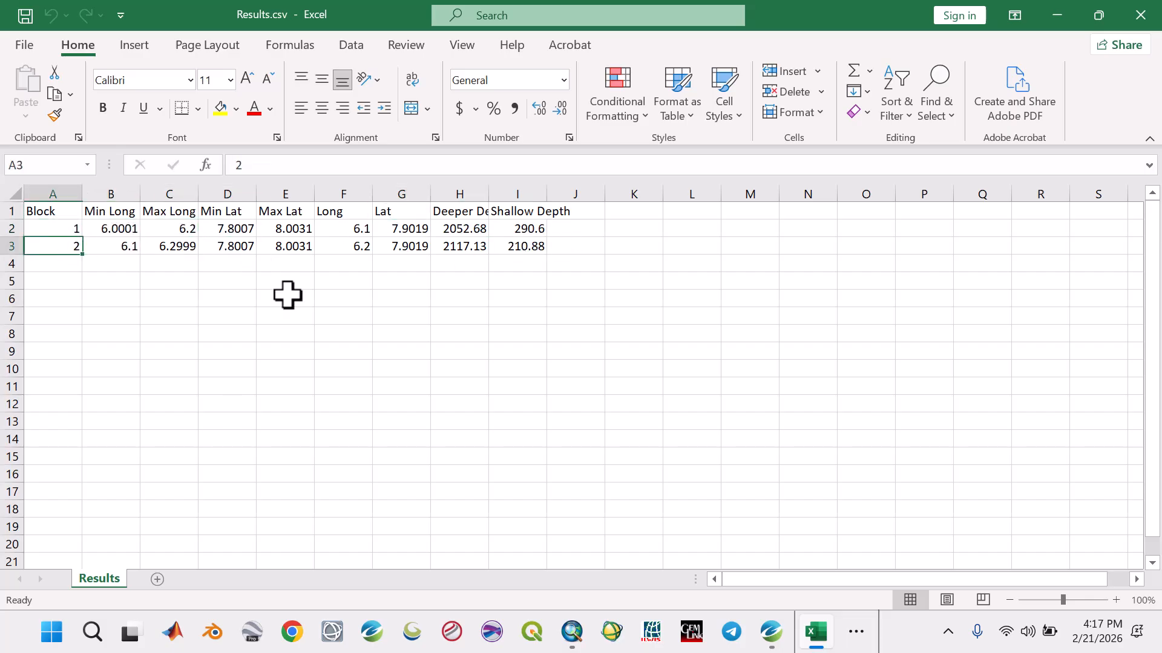
click(391, 295)
click(365, 227)
click(365, 244)
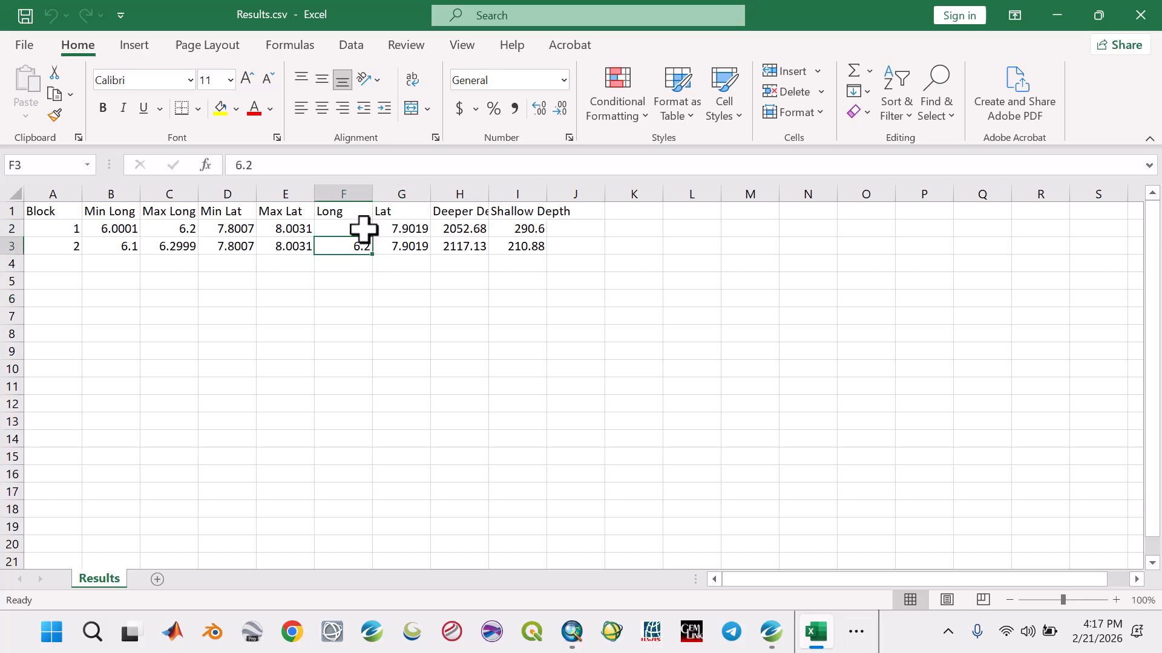
click(366, 228)
click(365, 244)
click(192, 229)
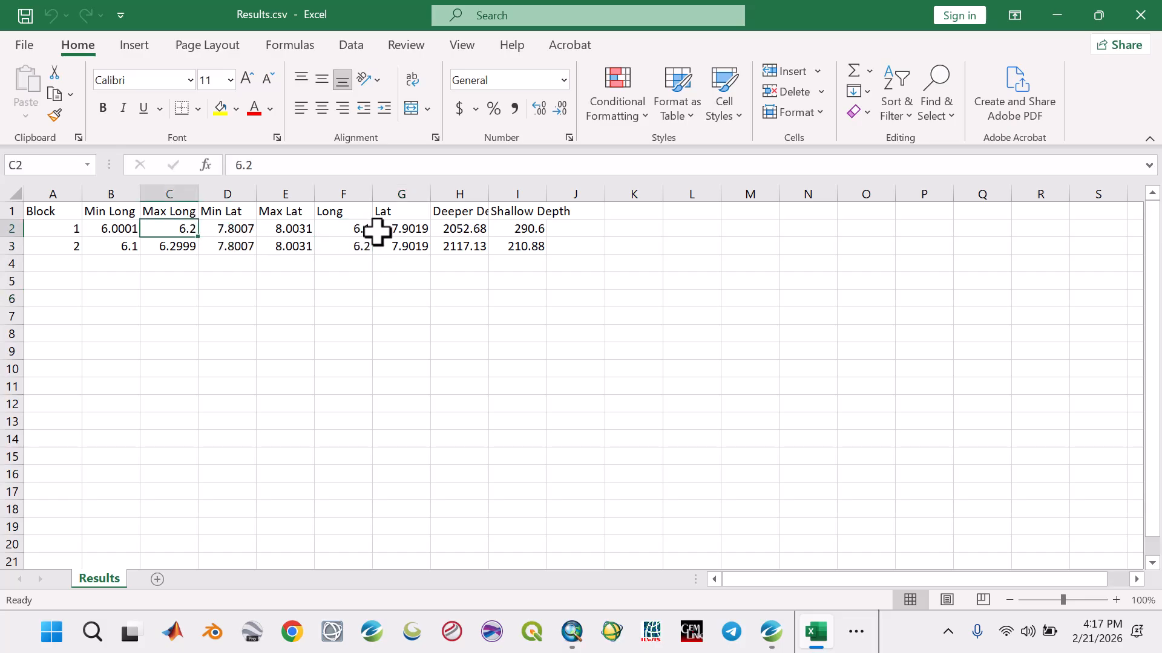
click(358, 229)
click(362, 245)
click(386, 232)
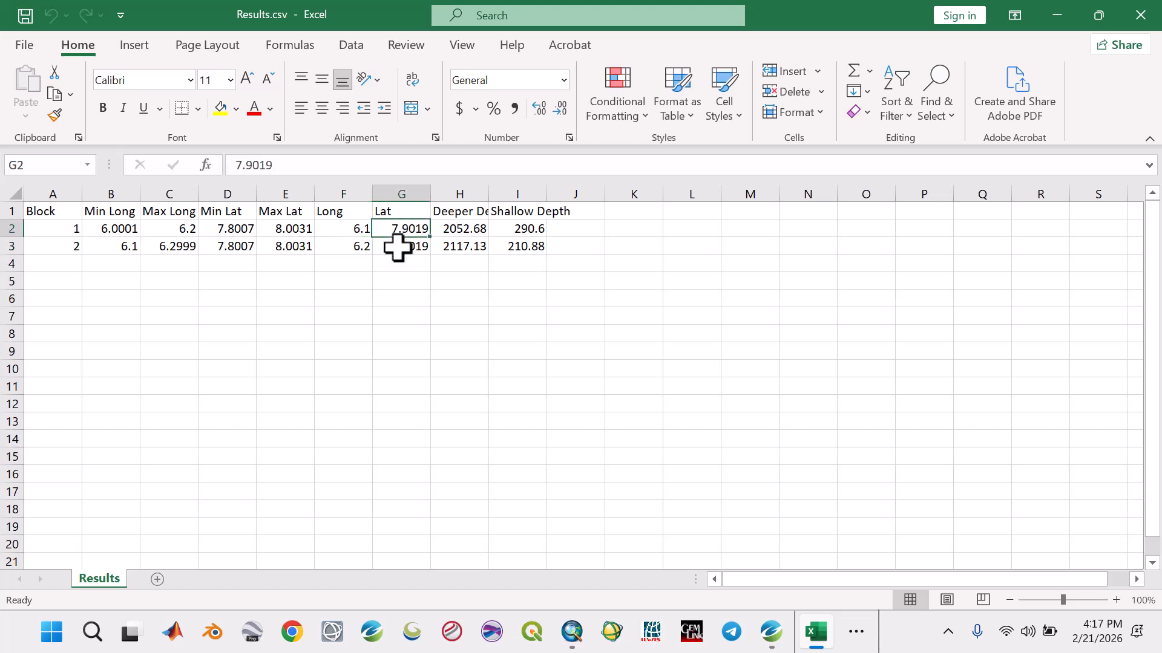
click(394, 247)
click(394, 281)
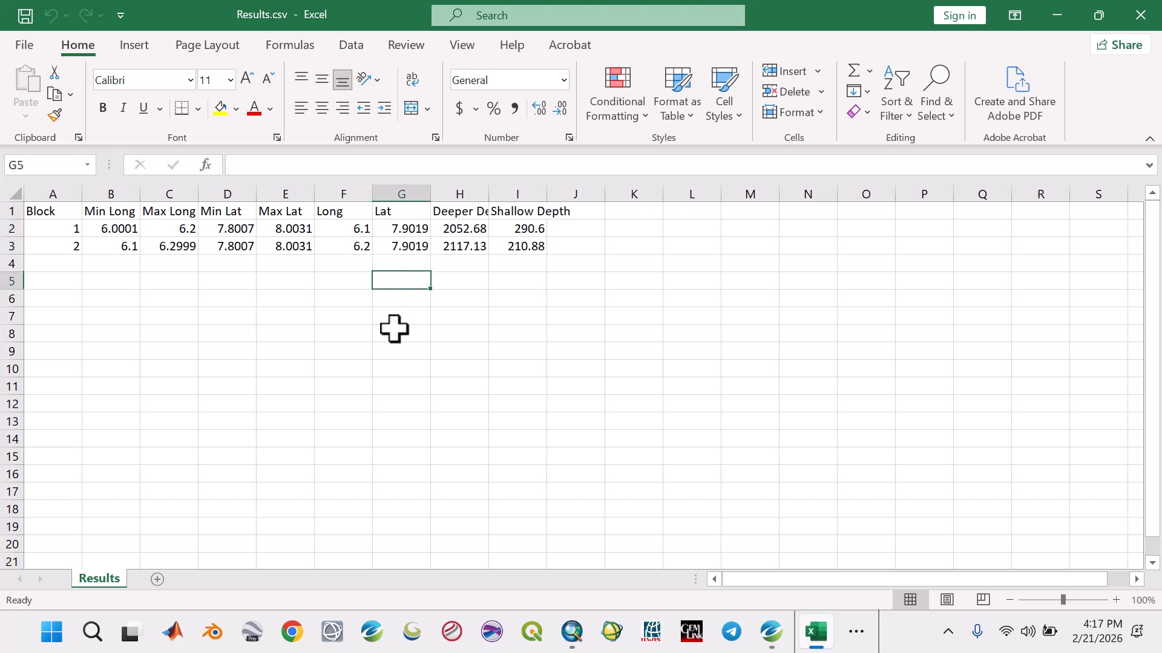
Close the results spreadsheet and delete Results.csv from the desktop.
click(1141, 15)
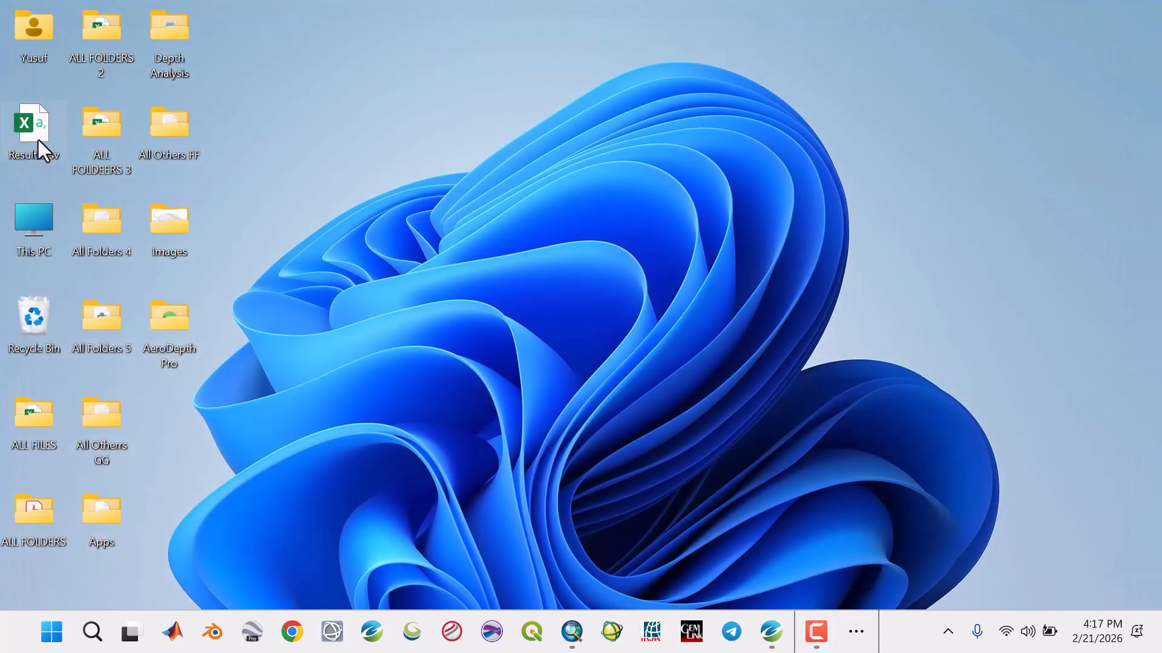
right_click(38, 140)
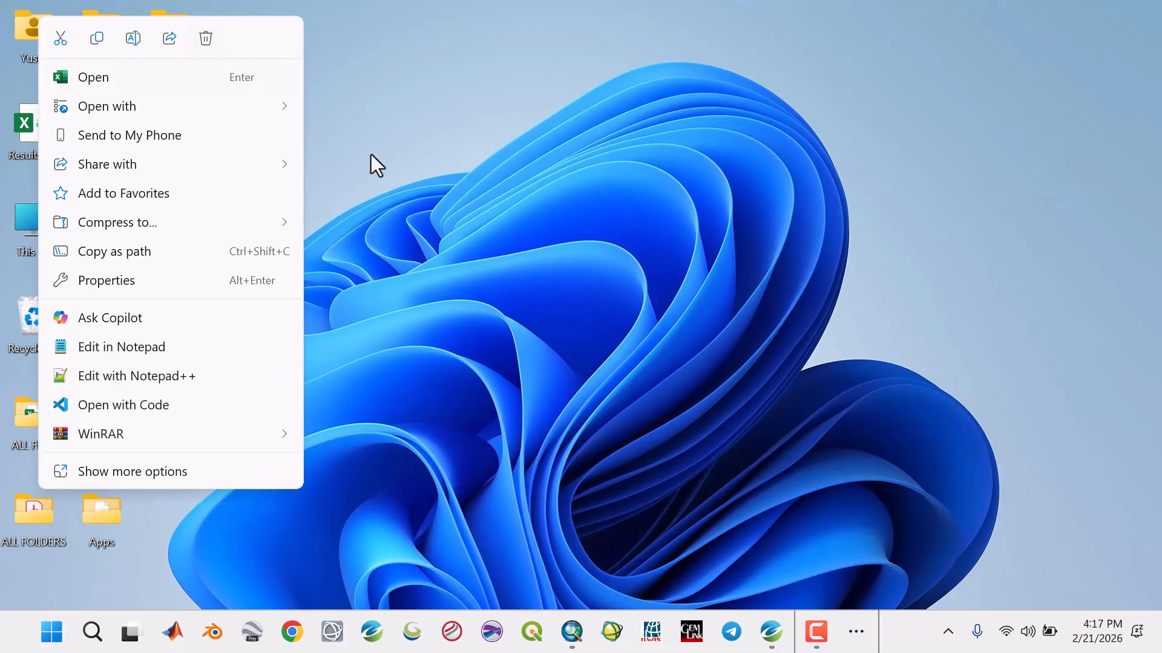
click(208, 39)
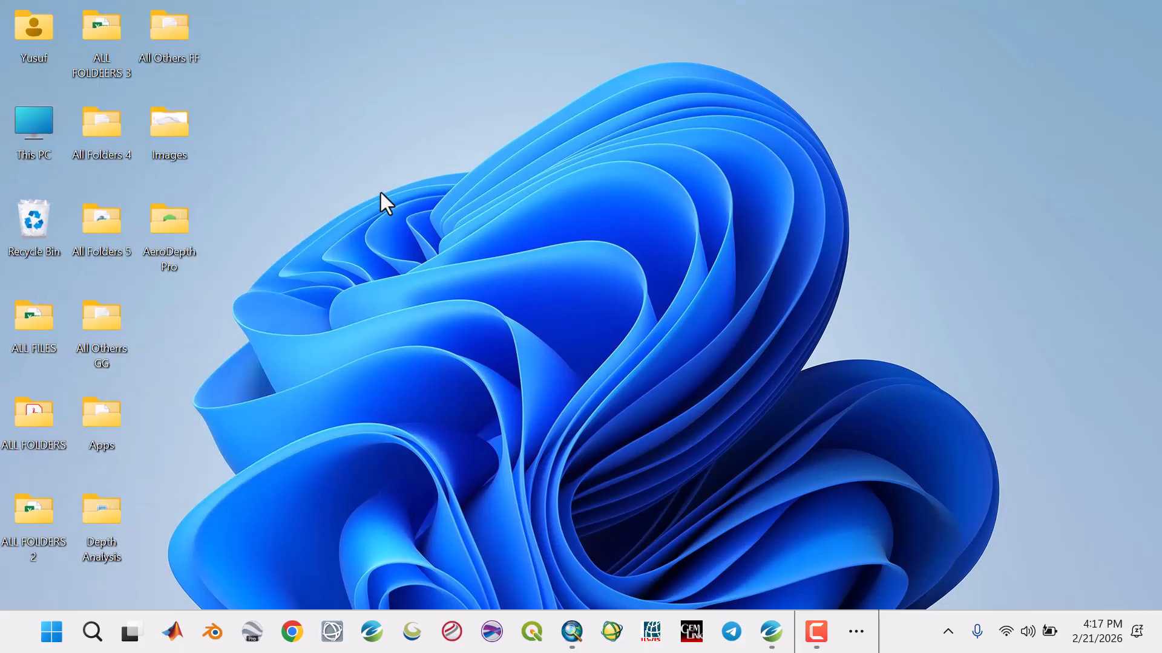
Create a new desktop folder named Testing and open it.
right_click(365, 183)
mouse_move(431, 357)
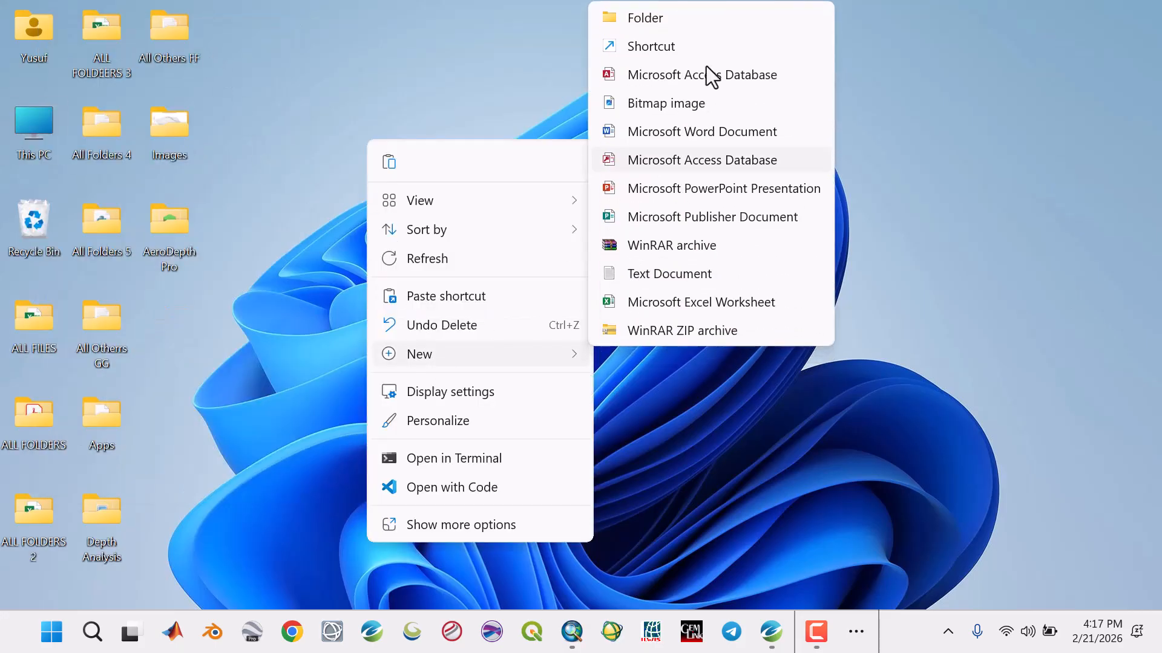
click(685, 21)
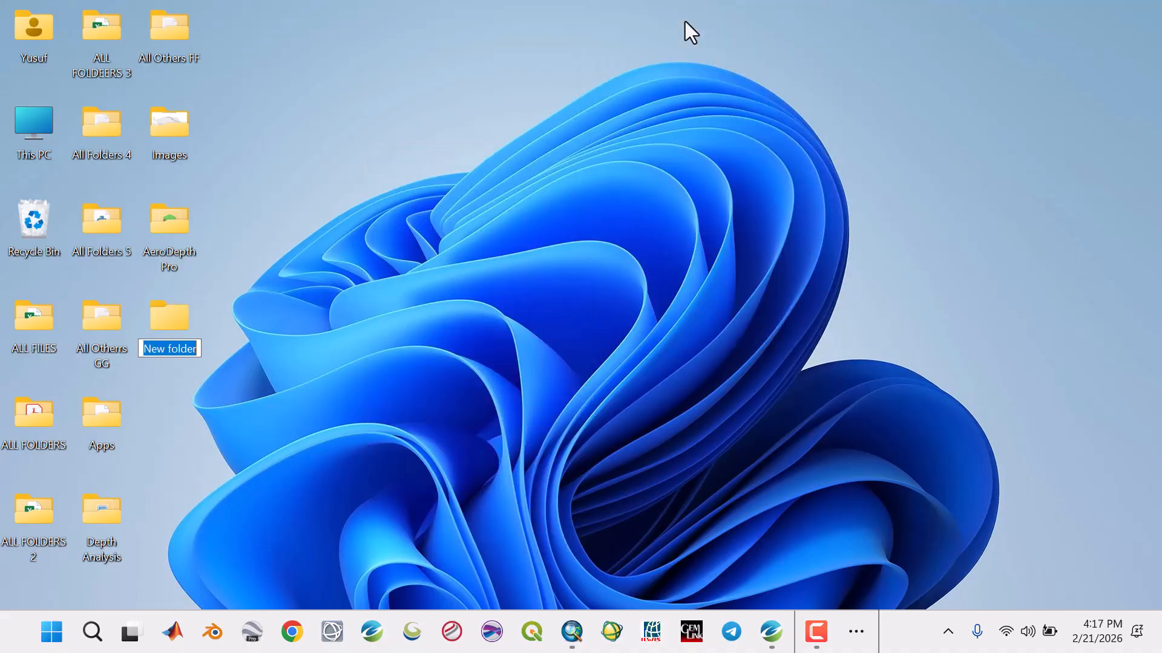
text(Testing)
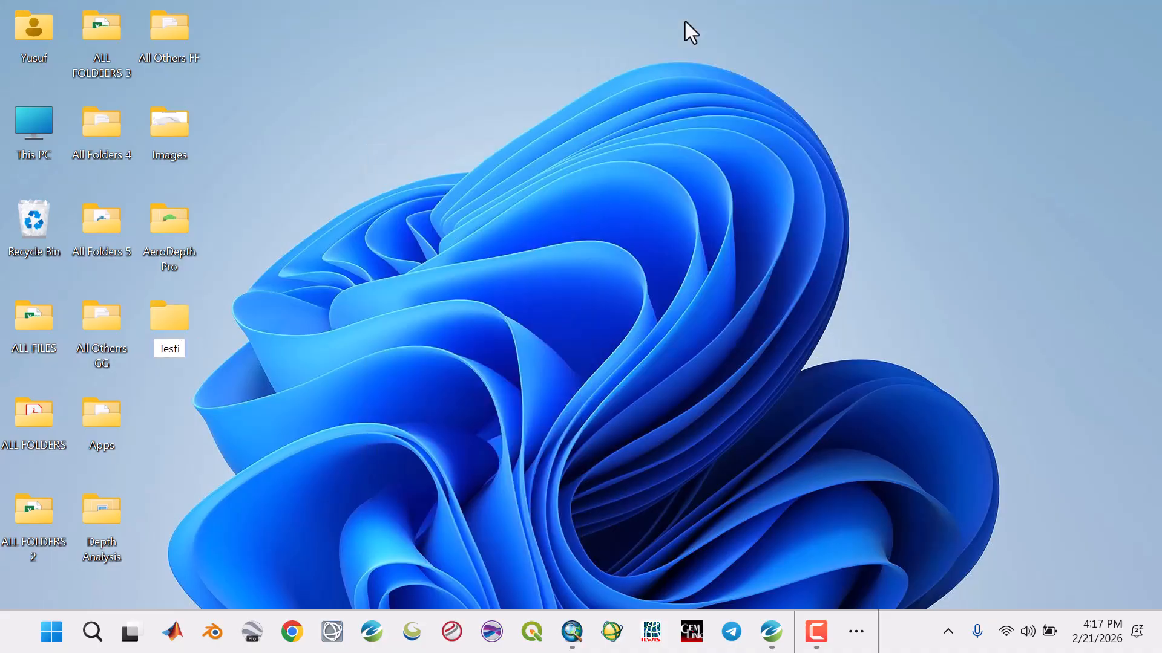
click(618, 237)
double_click(169, 322)
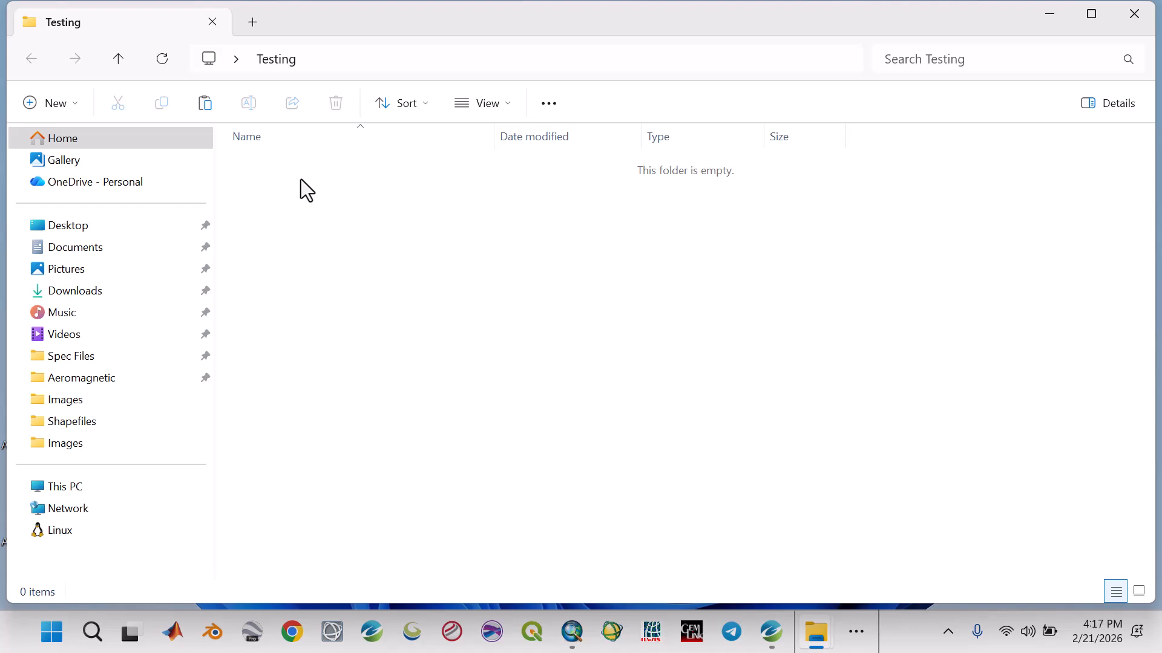
Create a subfolder named Shapefiles inside the Testing folder.
click(81, 110)
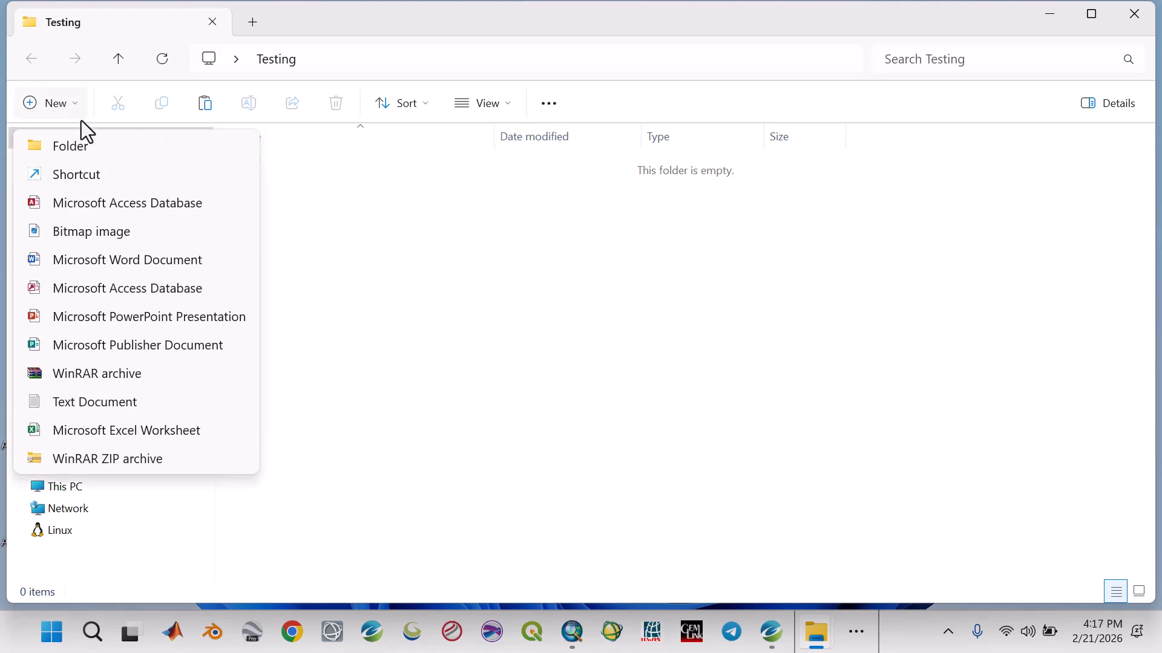
click(85, 147)
text(S)
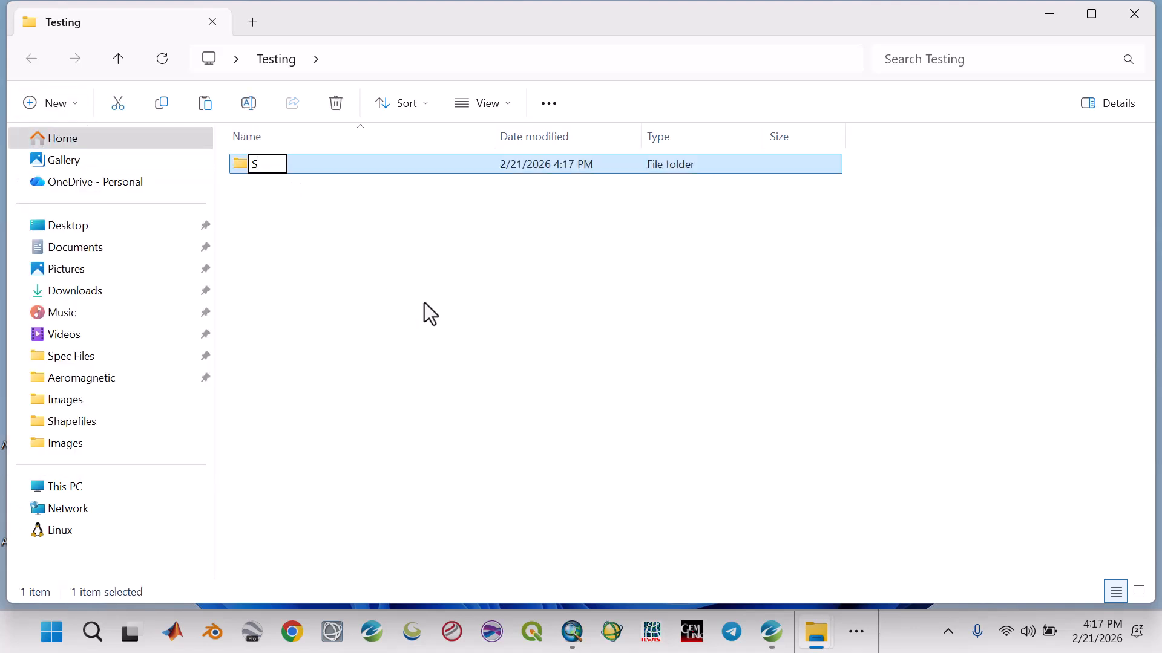
text(hapefi)
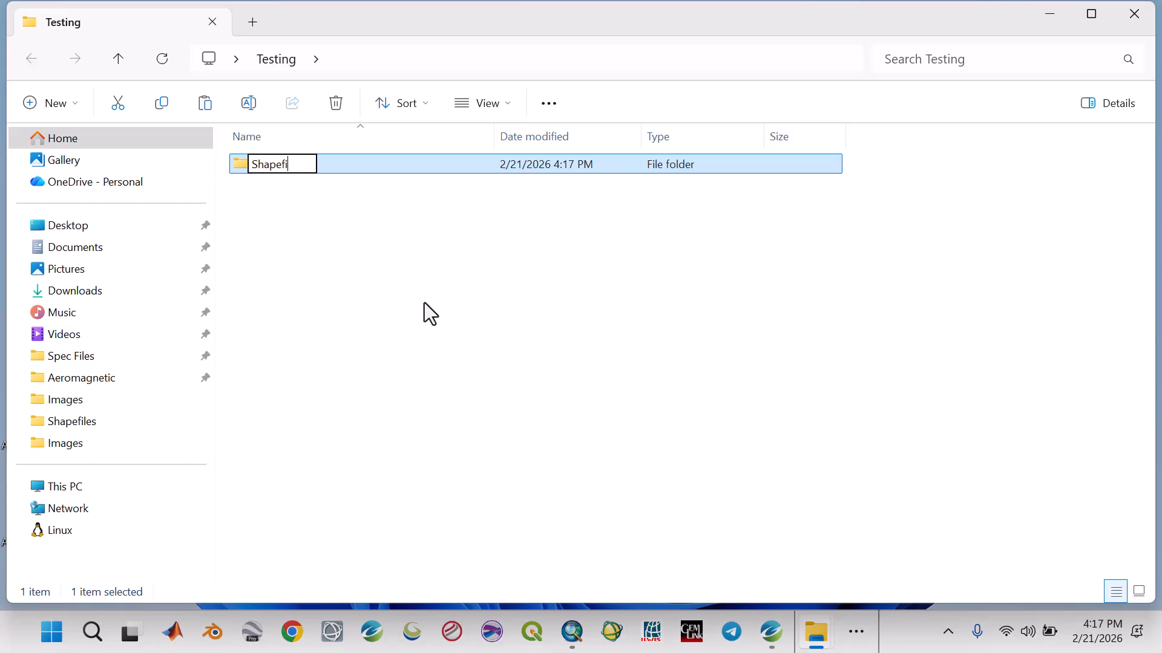
text(les)
key(Return)
Create a second subfolder named Images inside the Testing folder.
click(67, 103)
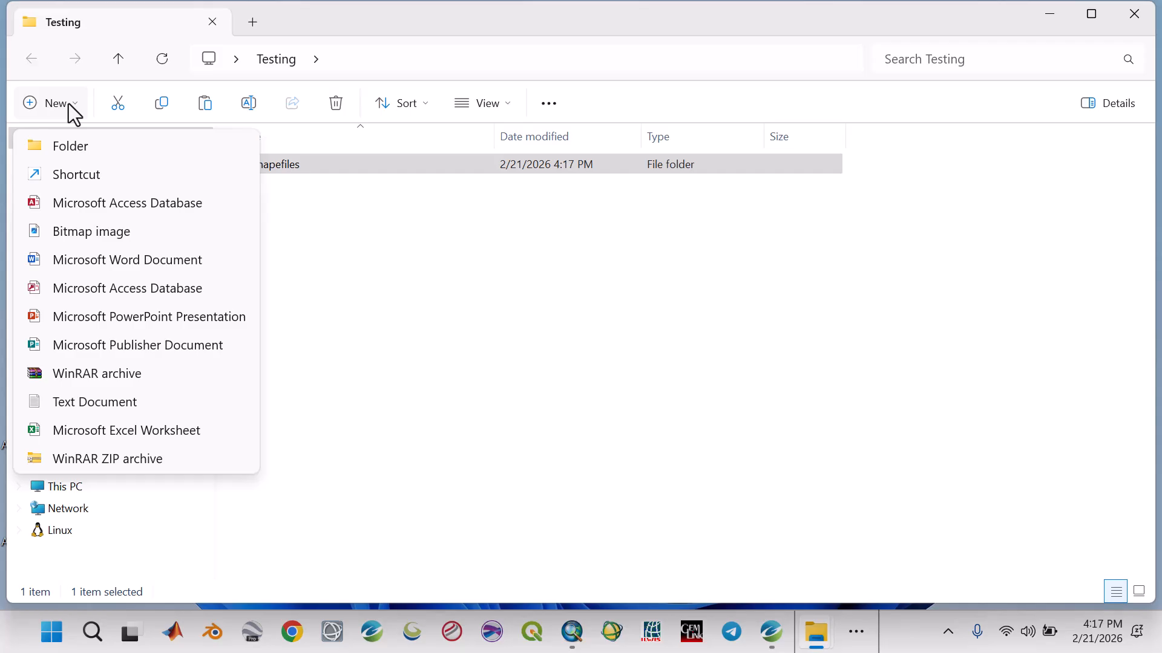
click(73, 147)
text(Images)
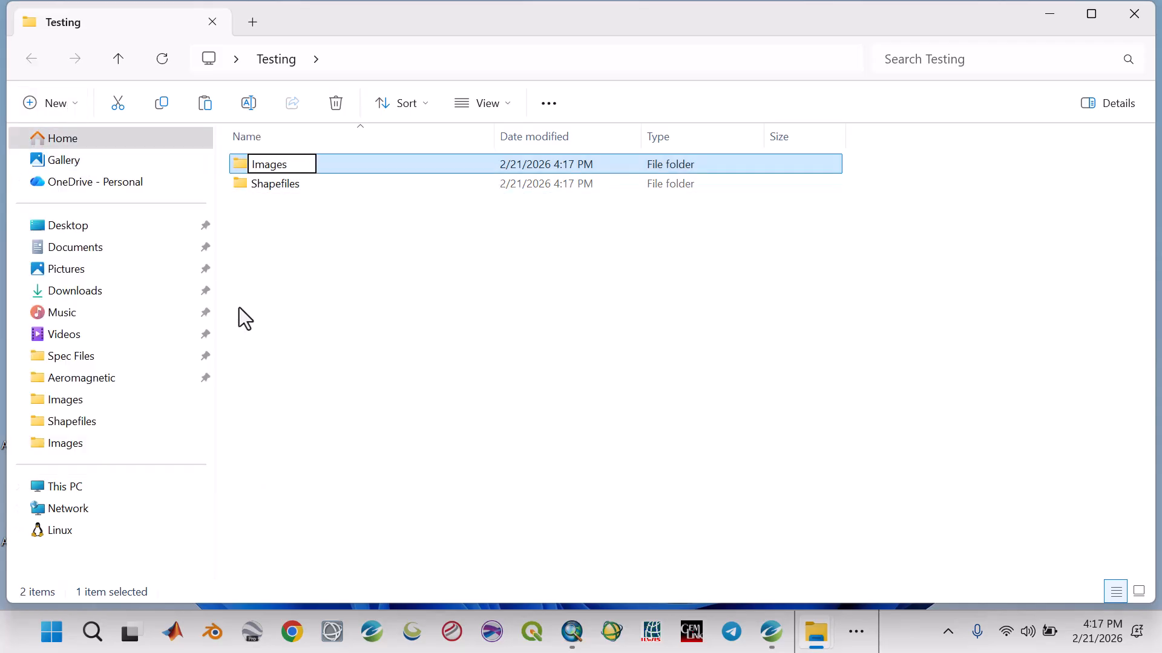
key(Return)
Create a third subfolder named Data inside the Testing folder.
click(76, 106)
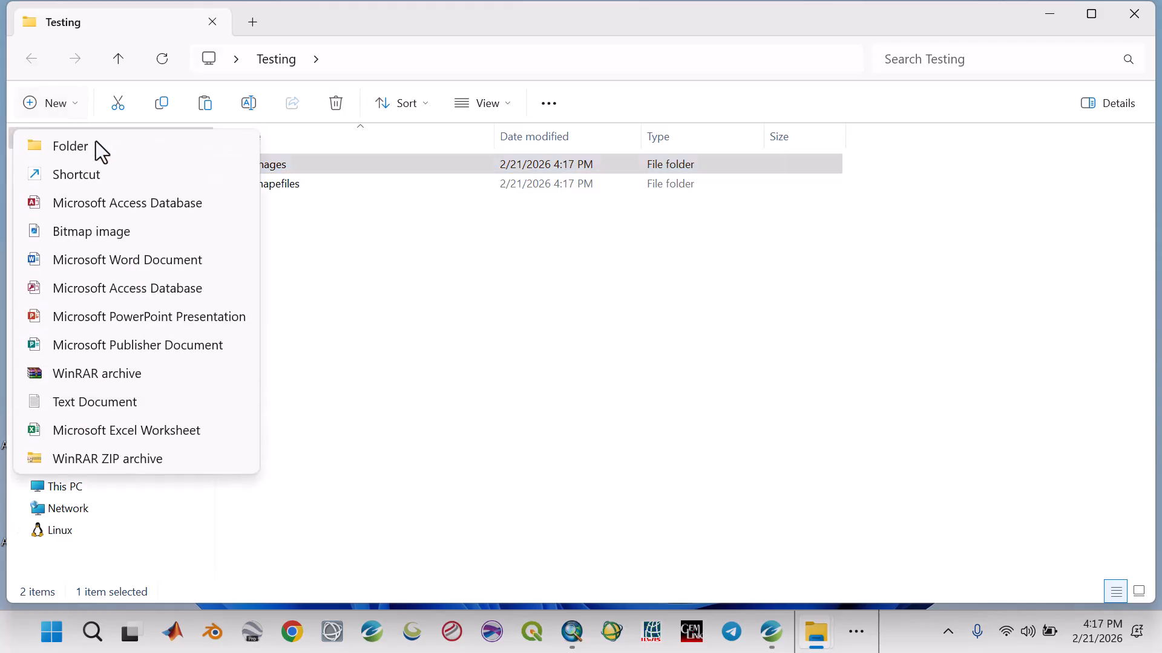
click(376, 236)
click(78, 110)
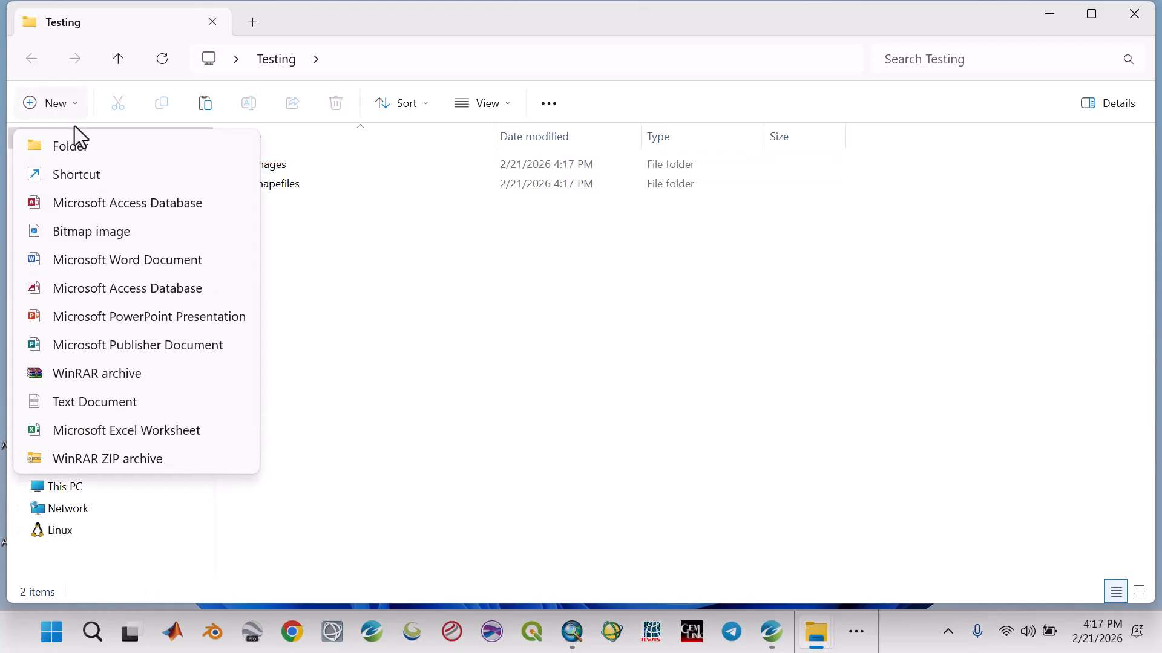
click(75, 149)
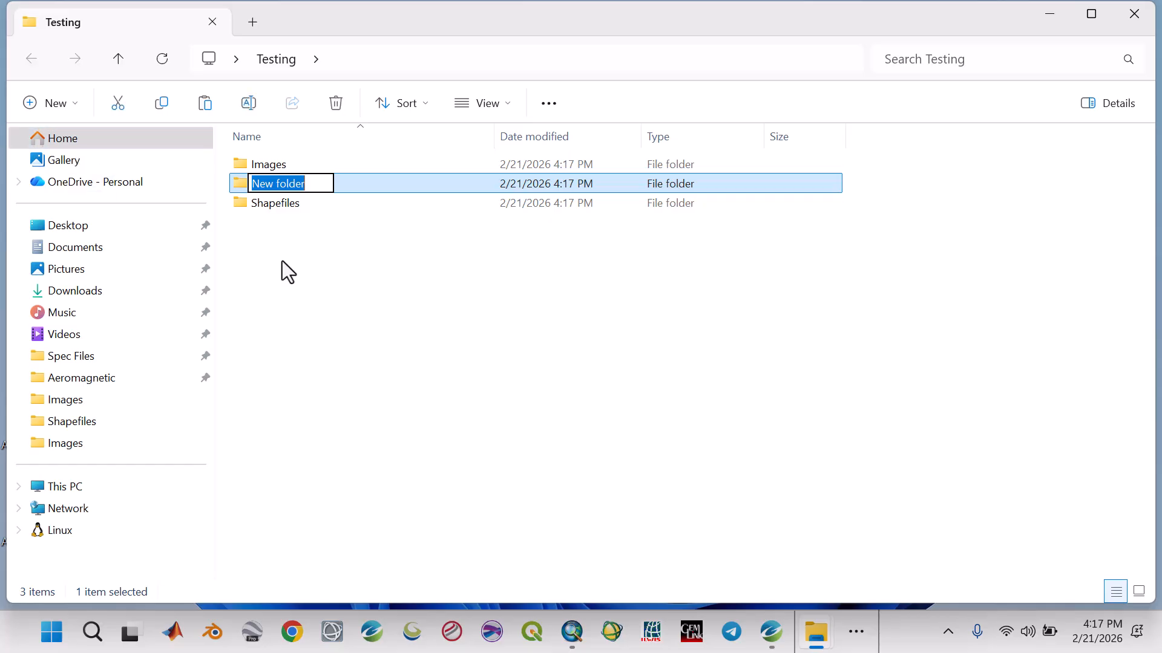
text(Data)
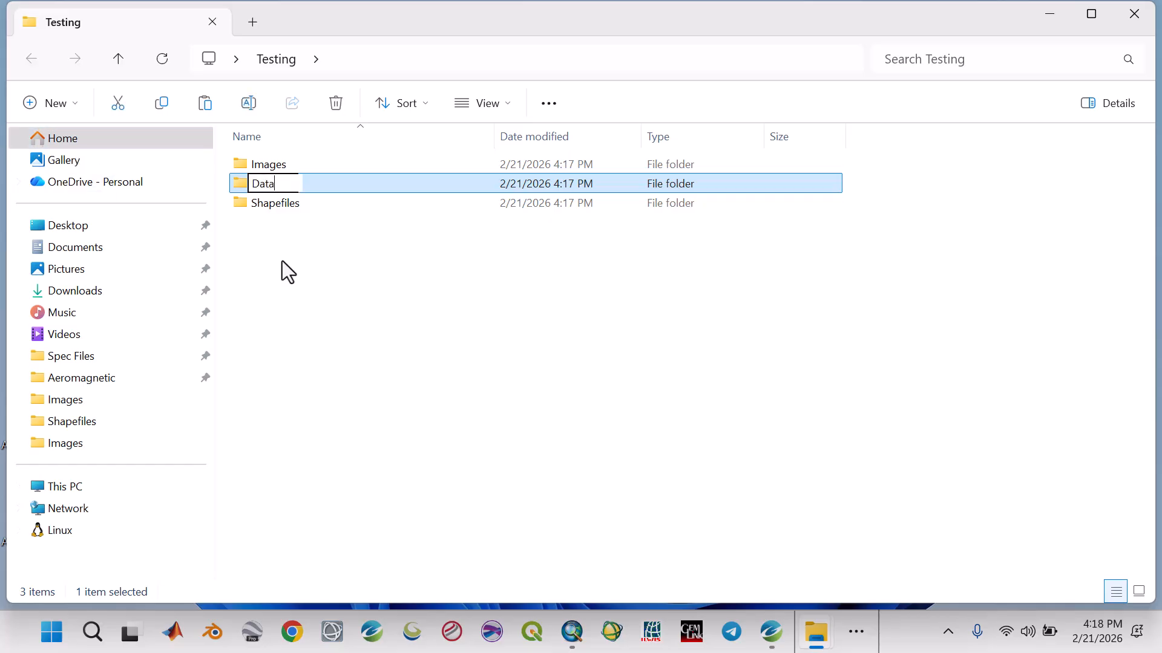
key(Return)
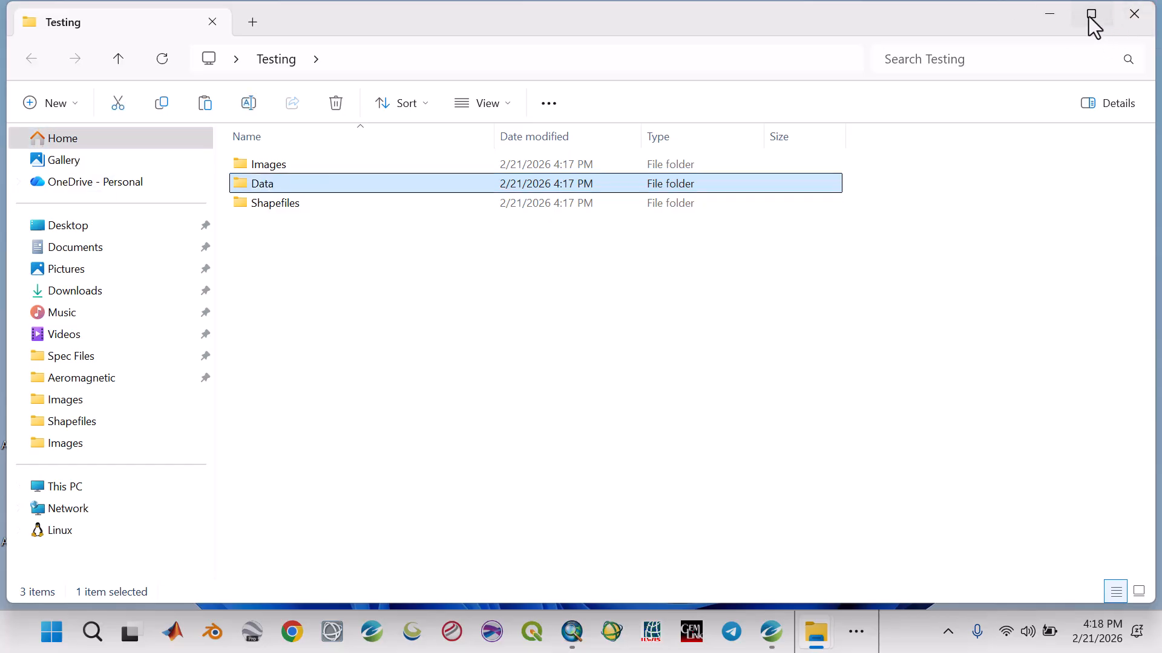
Minimize the Testing folder window and refresh the desktop.
click(1051, 15)
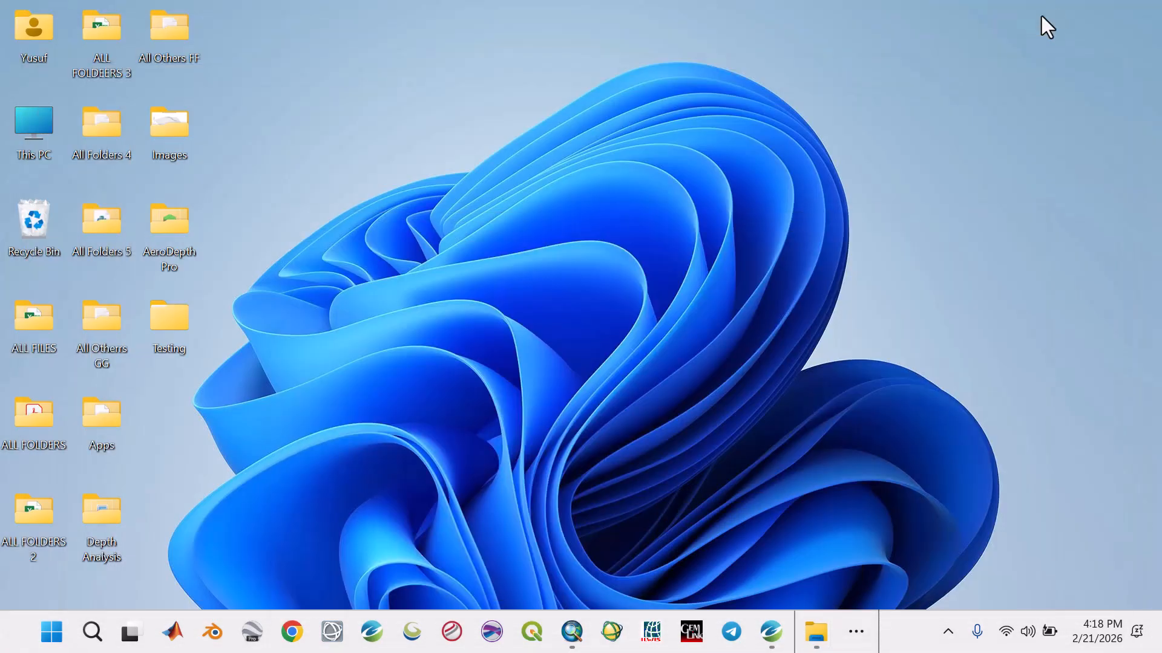
right_click(461, 137)
click(540, 253)
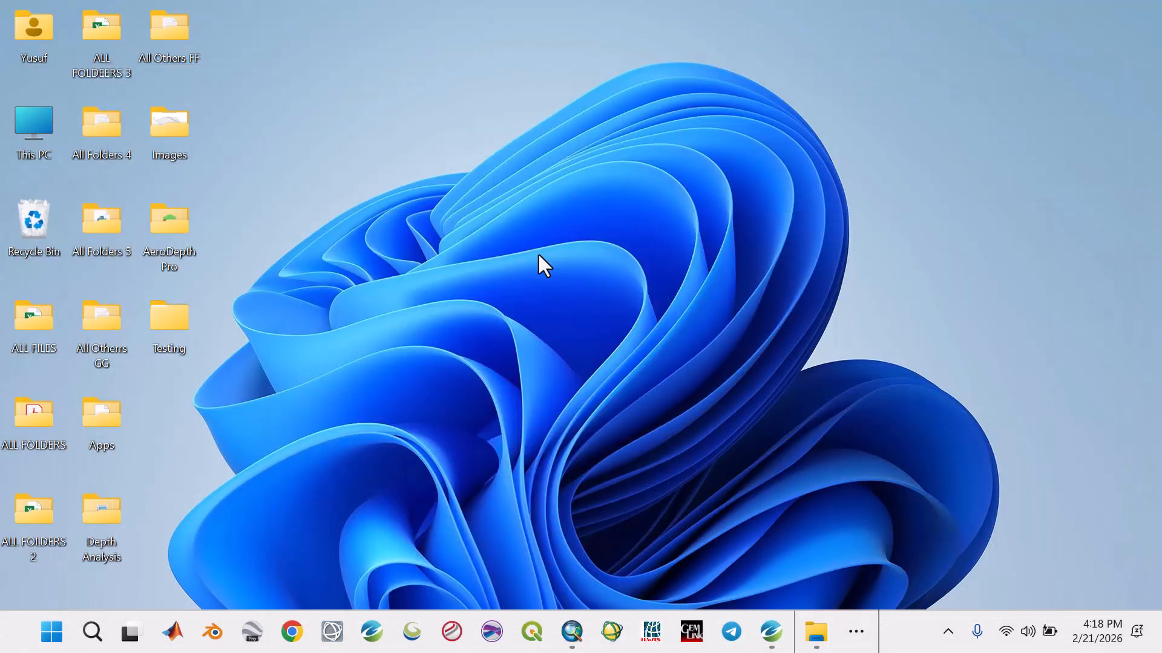
right_click(426, 196)
Switch to the running AeroDepth Pro window and close the application.
click(856, 632)
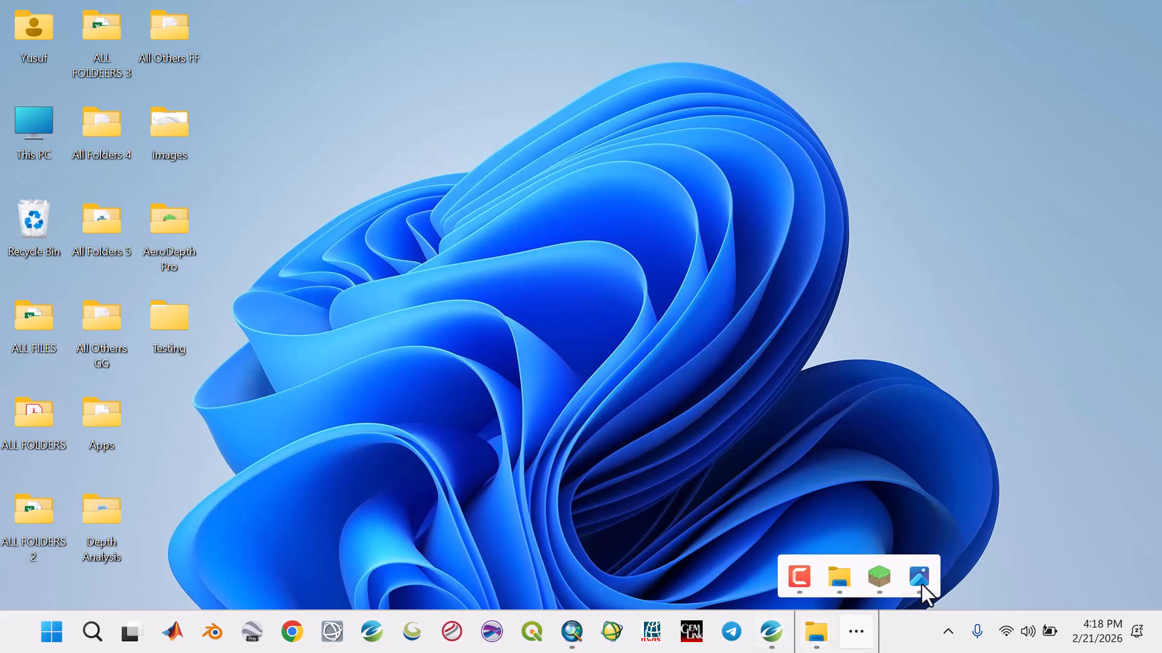
click(881, 587)
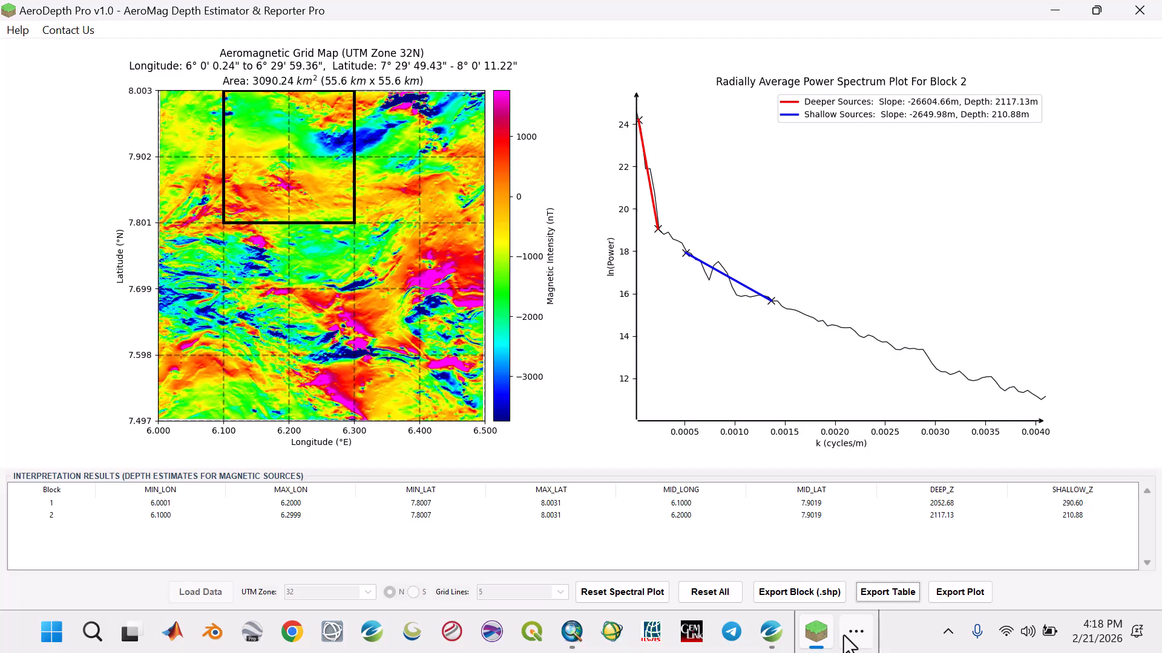
click(1139, 10)
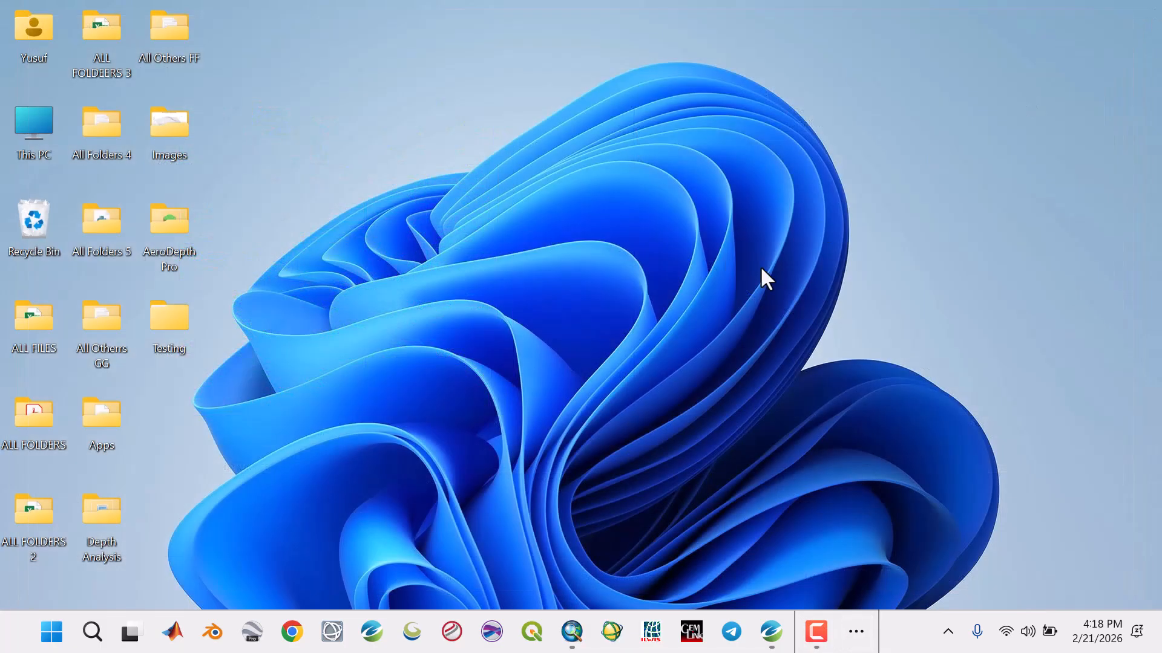